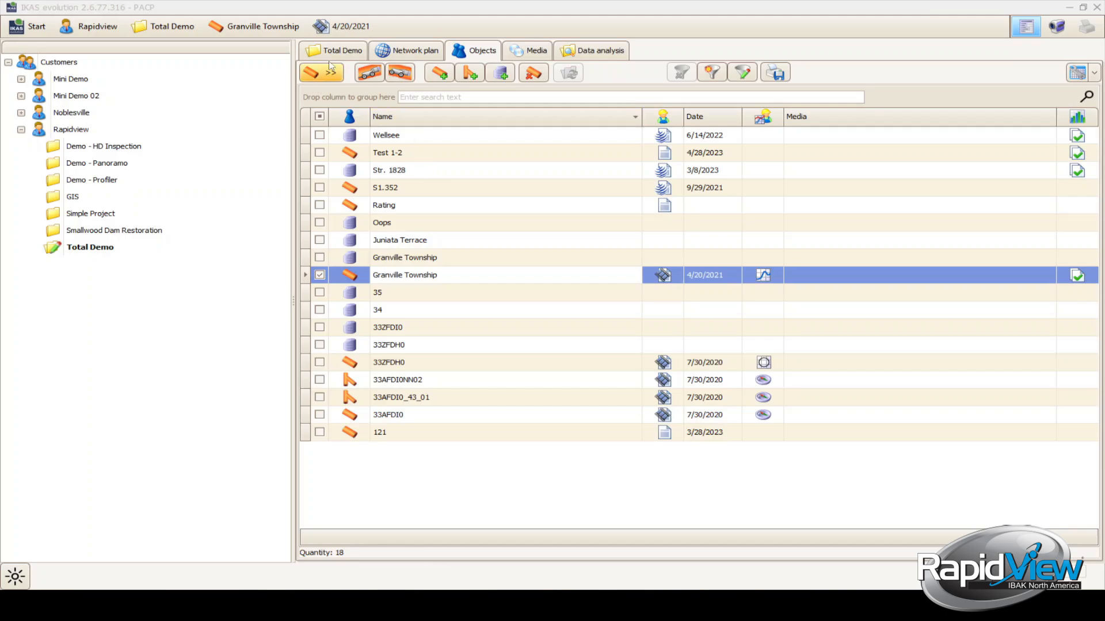
pyautogui.click(265, 29)
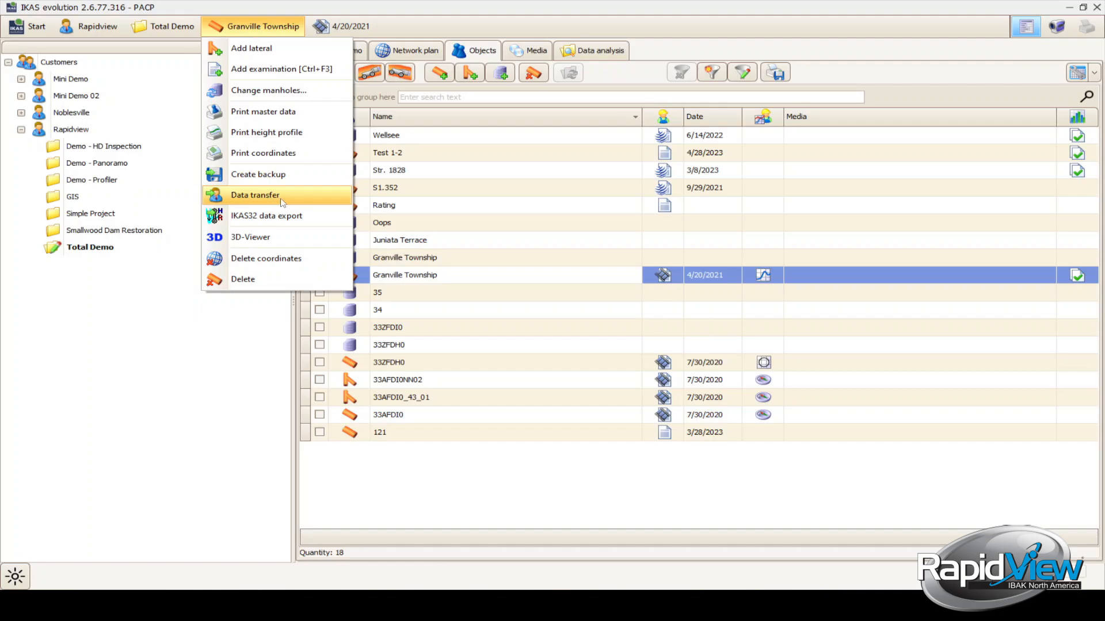
pyautogui.click(182, 29)
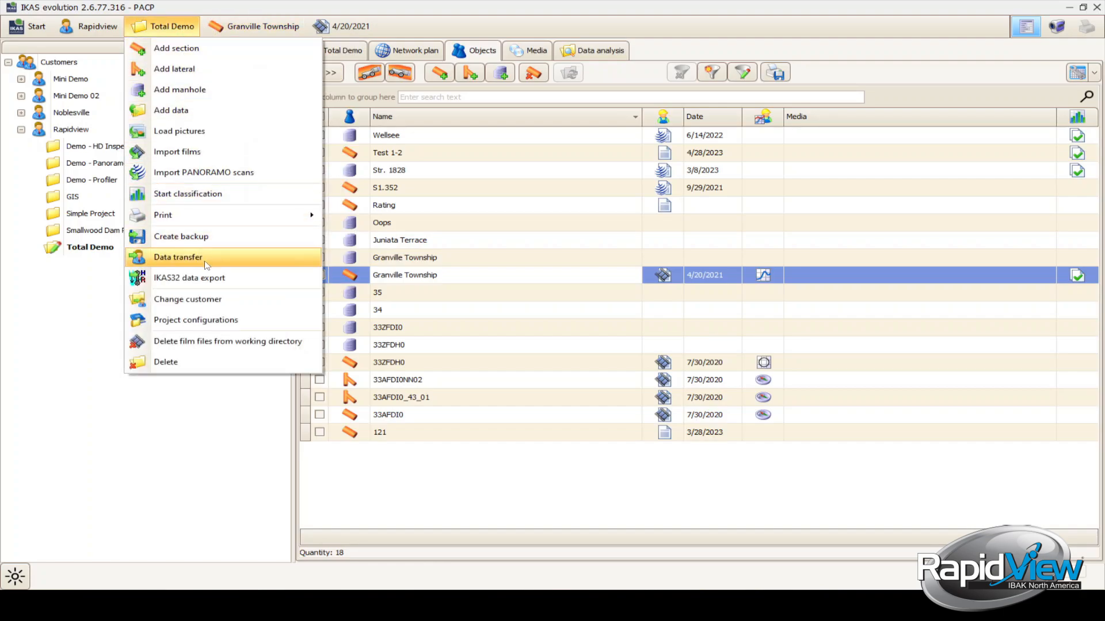
pyautogui.click(226, 25)
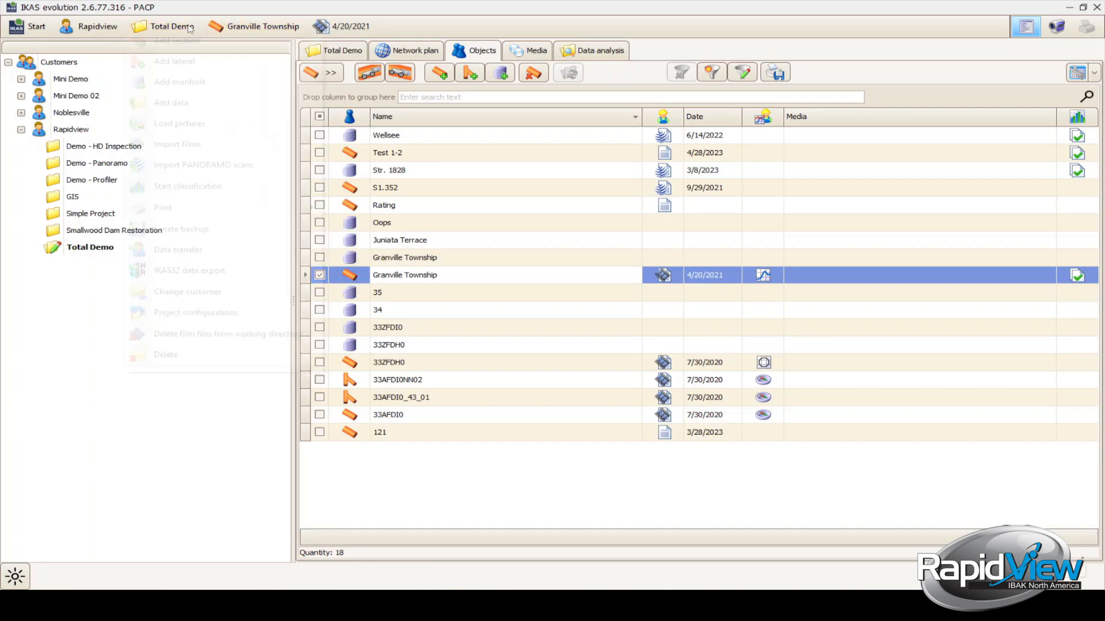
pyautogui.click(225, 26)
pyautogui.moveTo(187, 26)
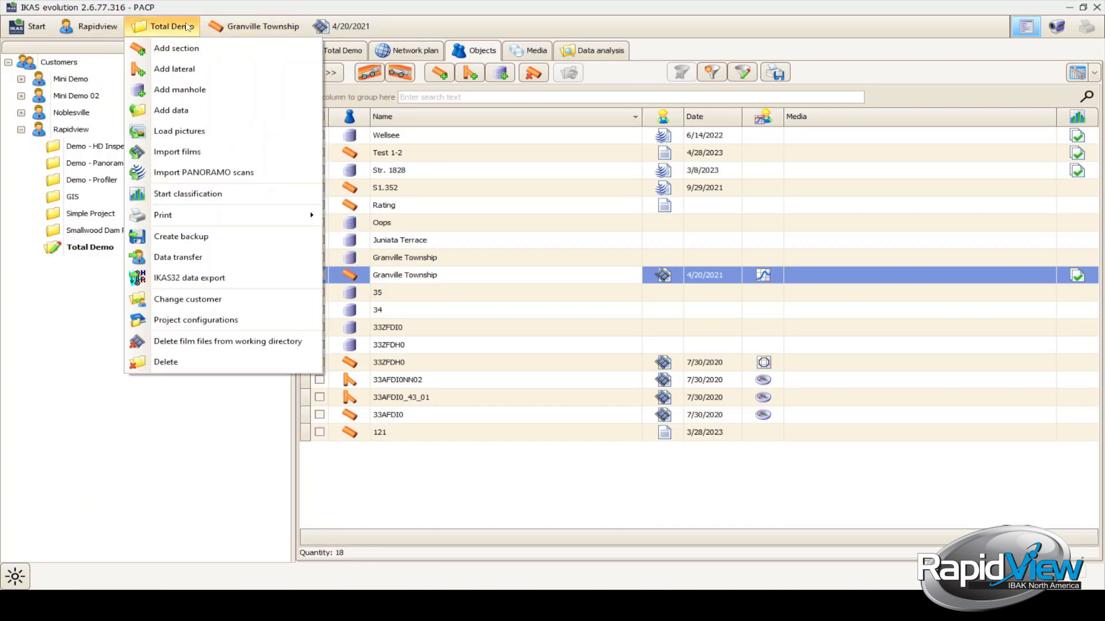
pyautogui.click(185, 27)
pyautogui.click(253, 26)
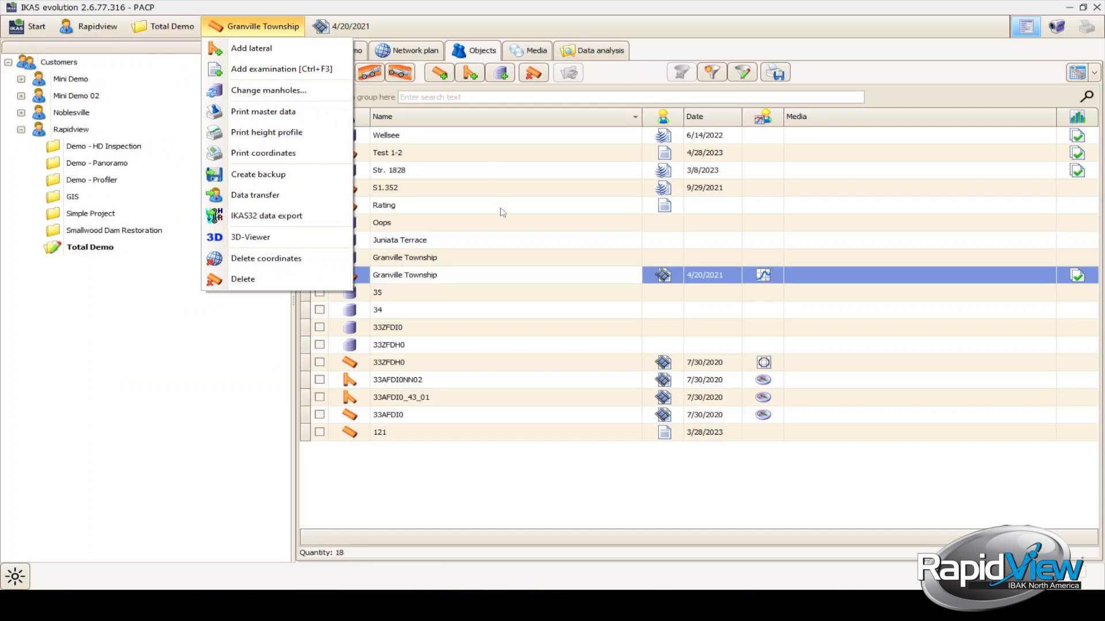
pyautogui.click(503, 299)
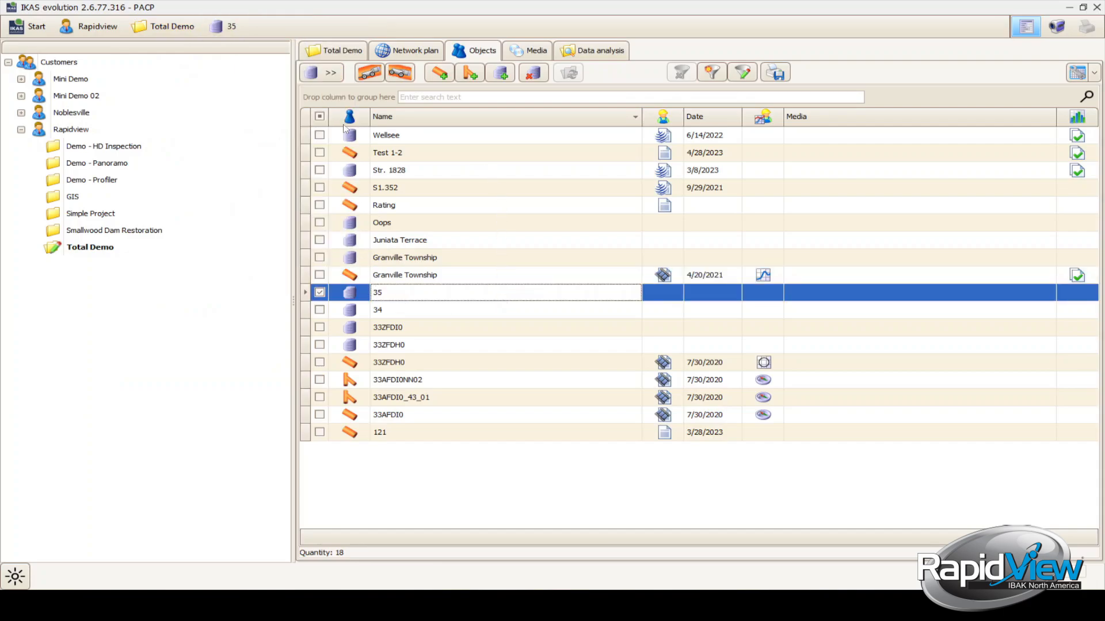
# Step: Select the S1.352 and Granville Township sections together and examine the commands available for their inspections
pyautogui.click(413, 209)
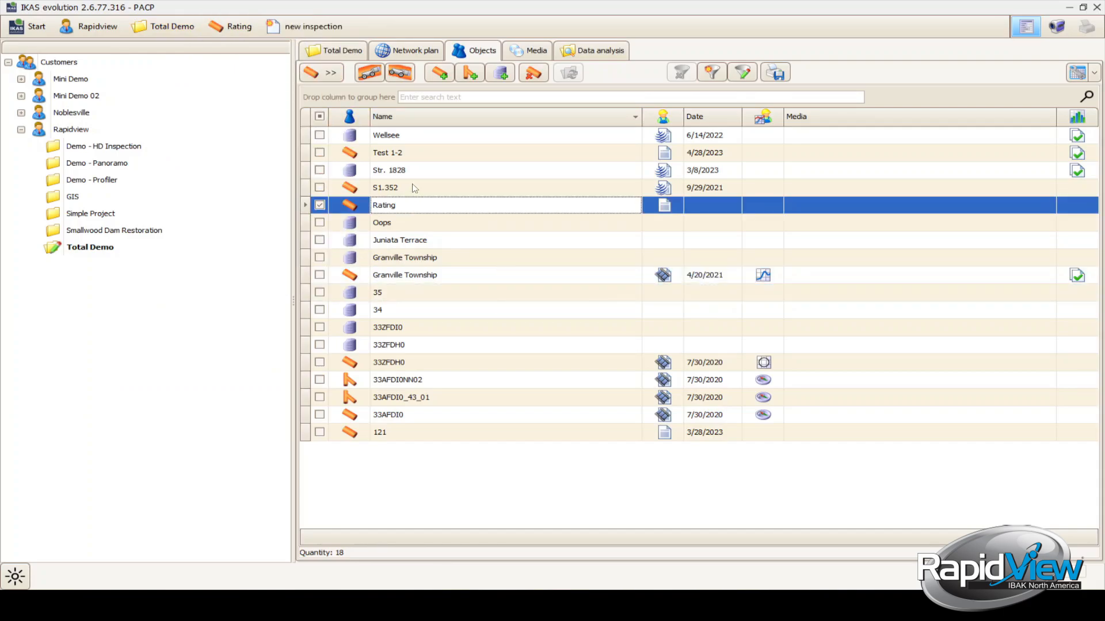
pyautogui.click(414, 188)
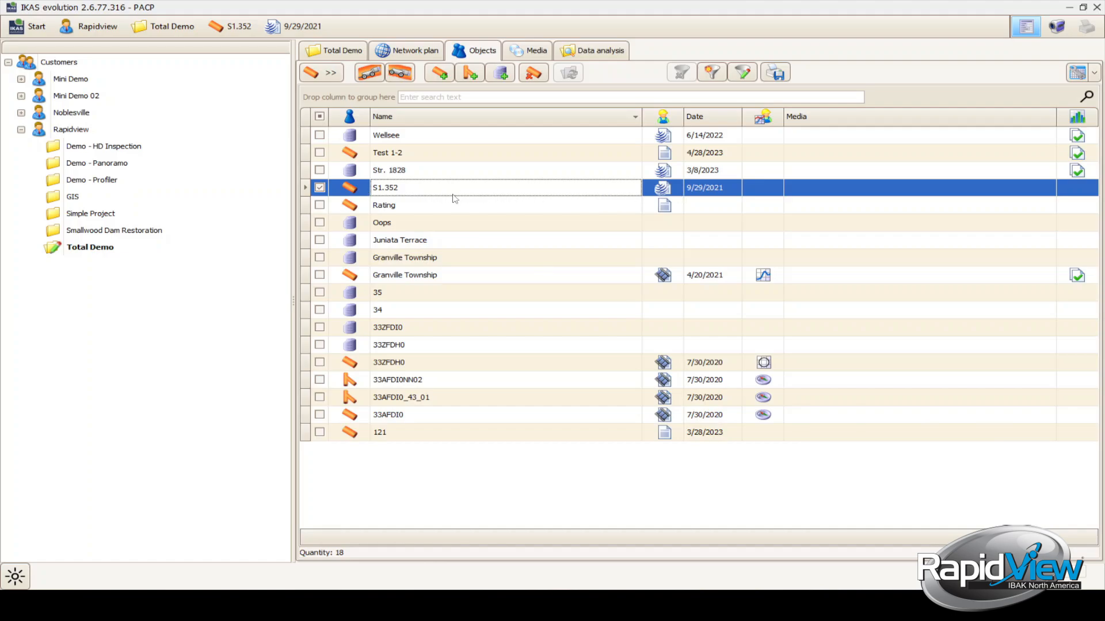
pyautogui.click(321, 275)
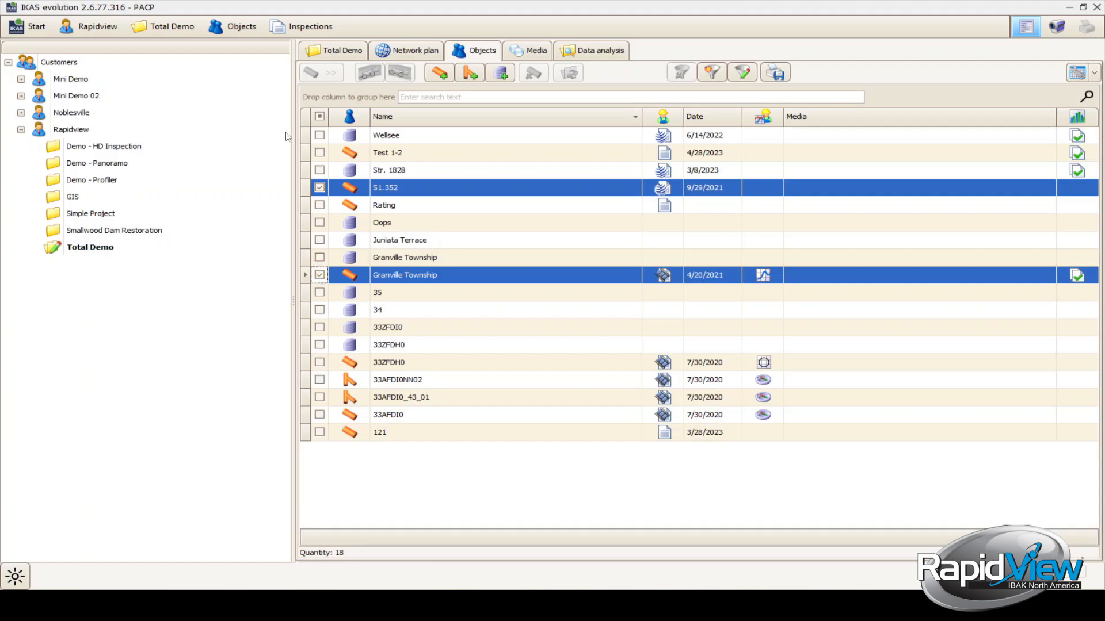
pyautogui.click(242, 30)
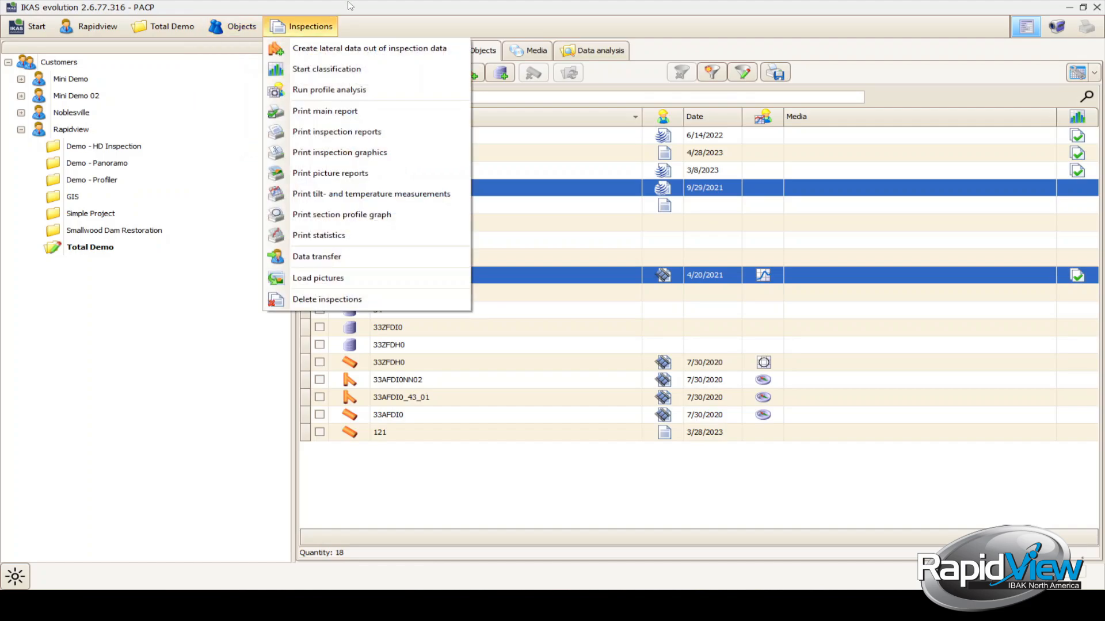
pyautogui.click(330, 2)
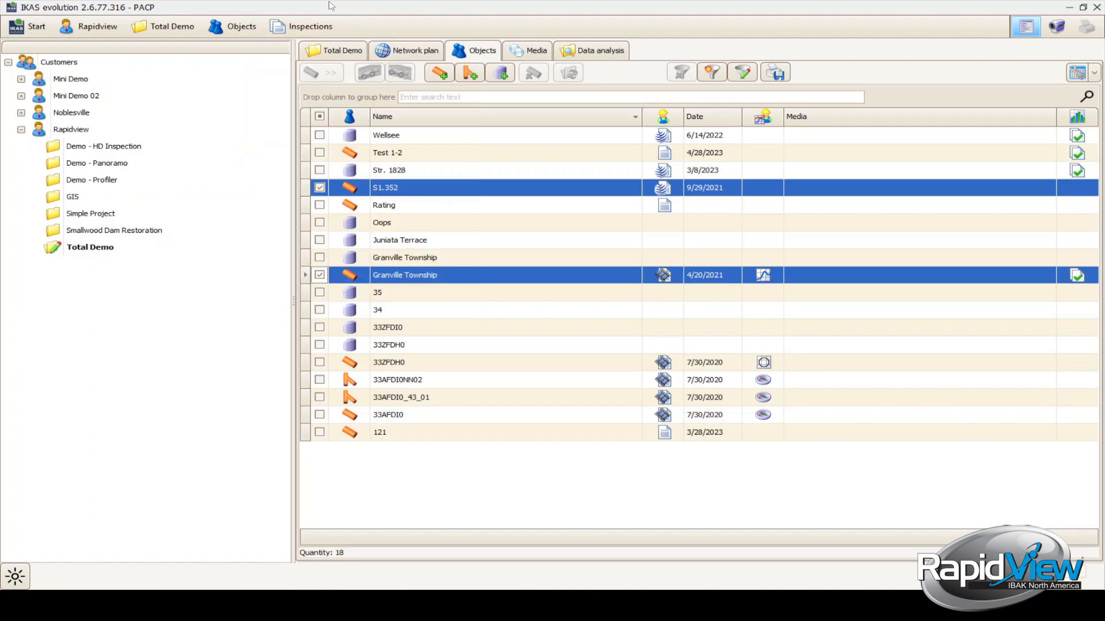
# Step: Open the data transfer settings for the entire Total Demo project
pyautogui.click(417, 210)
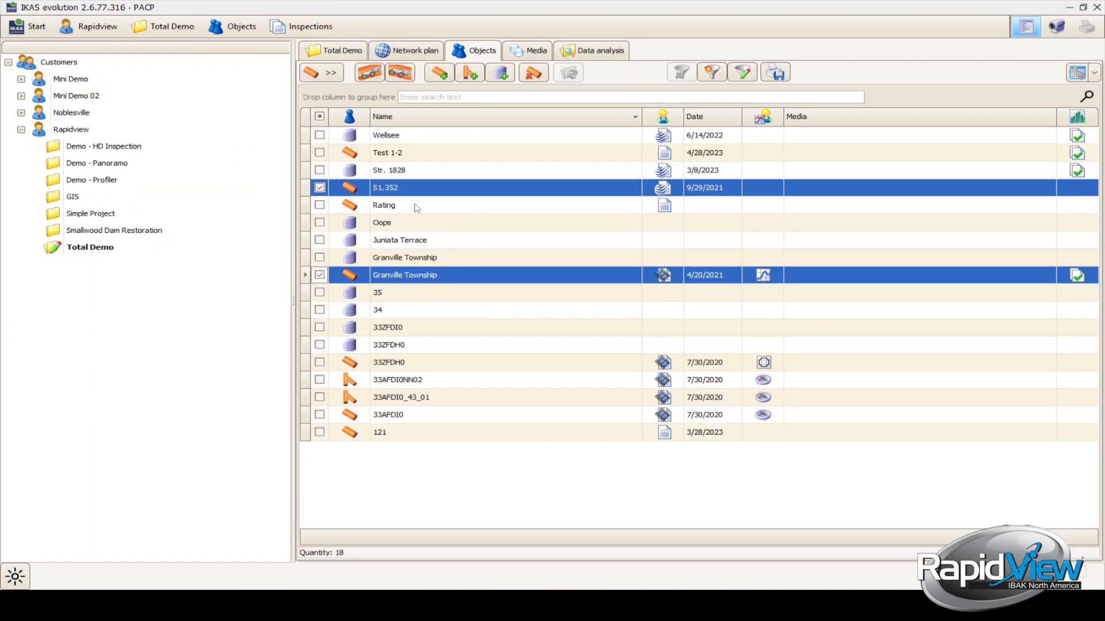
pyautogui.click(164, 29)
pyautogui.click(168, 29)
pyautogui.click(174, 29)
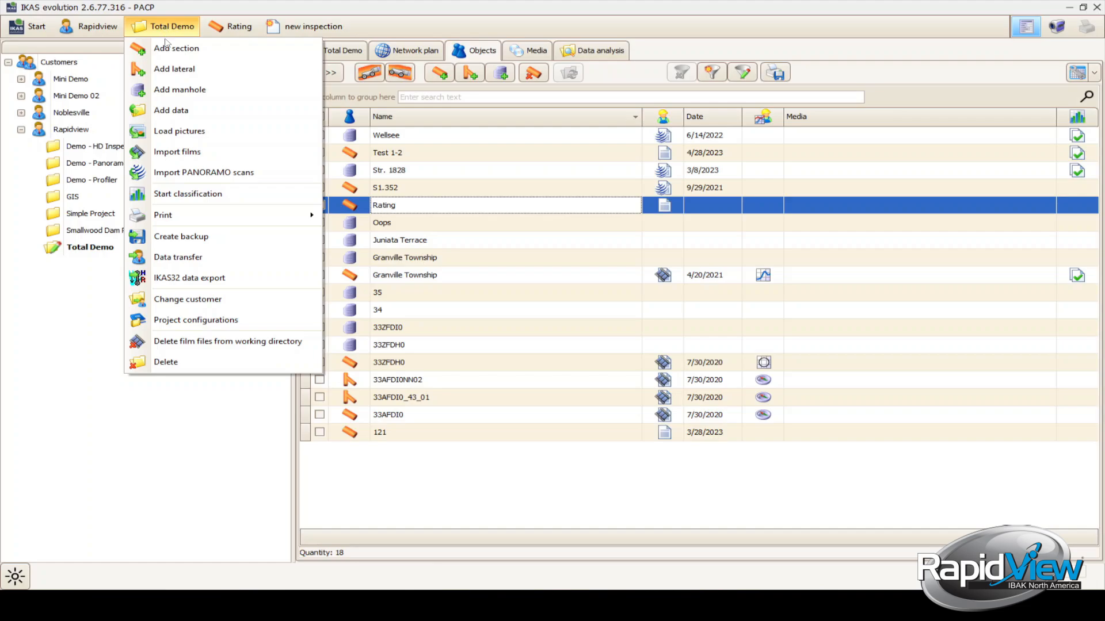
pyautogui.click(209, 259)
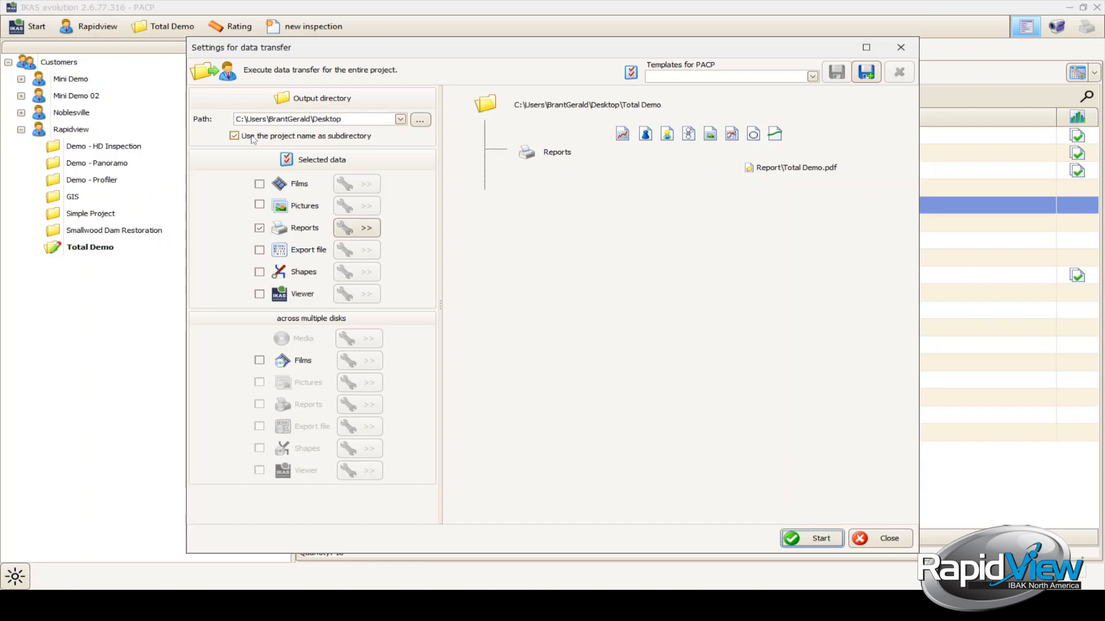
# Step: Choose the user's Desktop folder as the output path for the data transfer
pyautogui.click(421, 120)
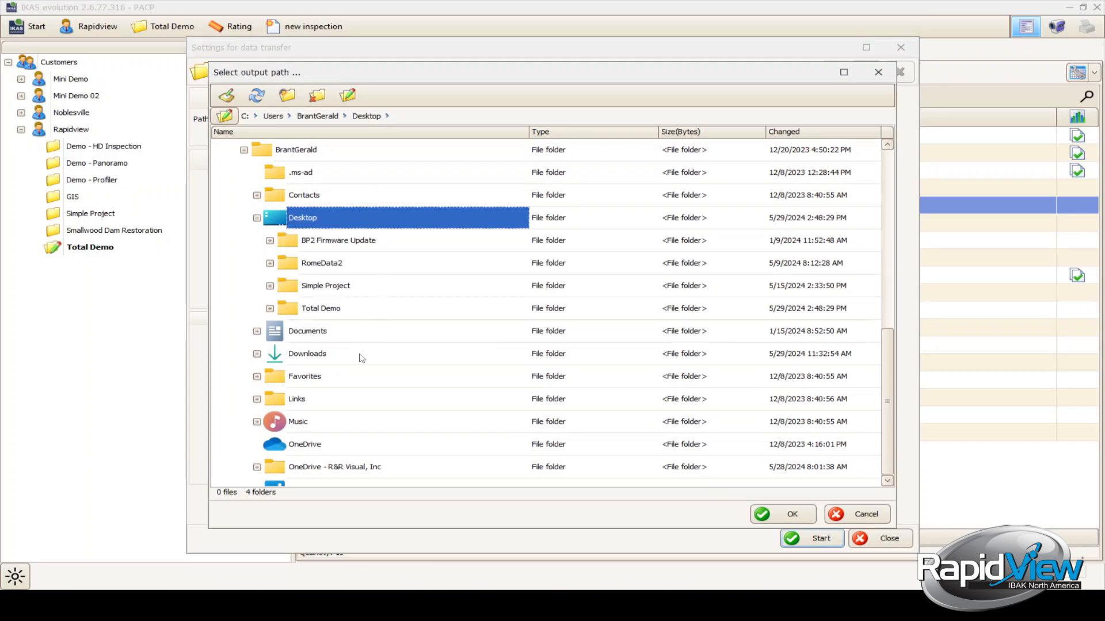
pyautogui.scroll(-2, 363, 377)
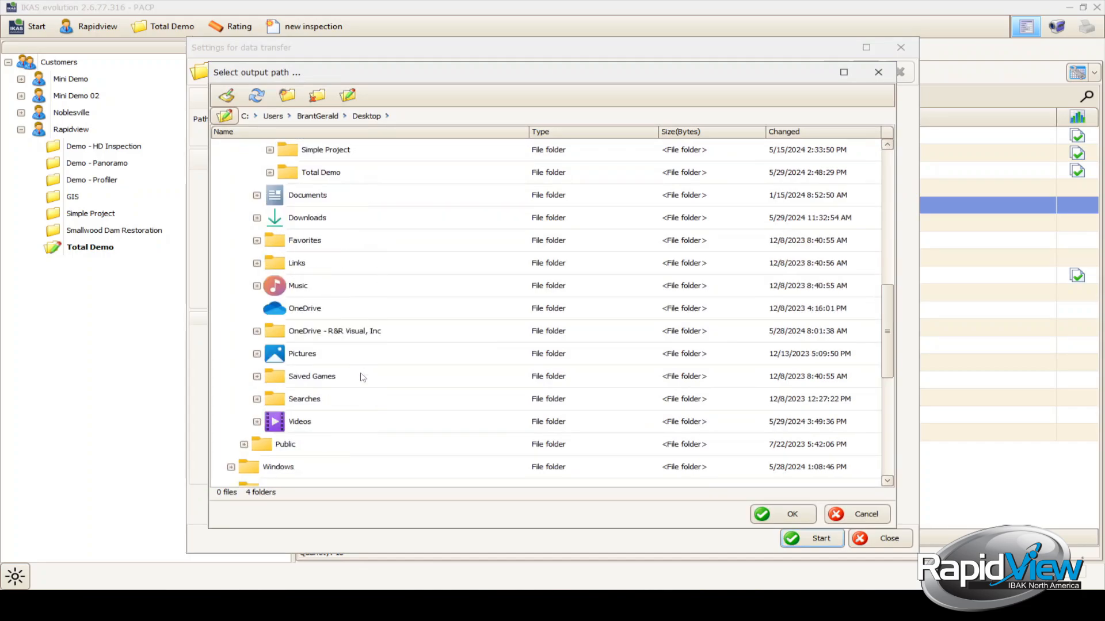
pyautogui.scroll(5, 362, 377)
pyautogui.scroll(-8, 362, 376)
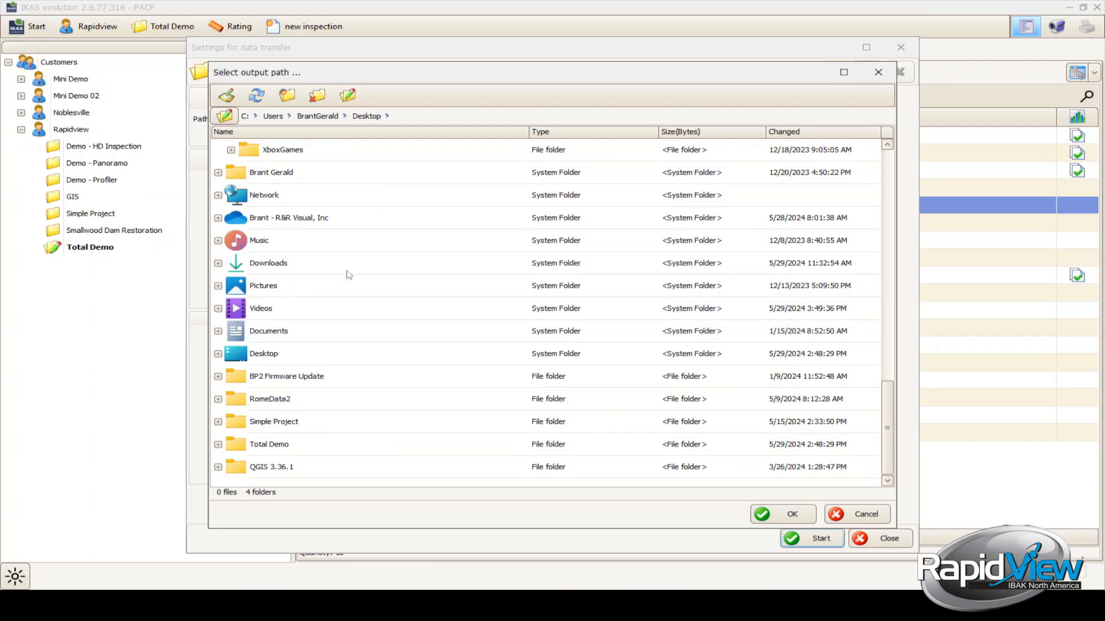
pyautogui.click(289, 349)
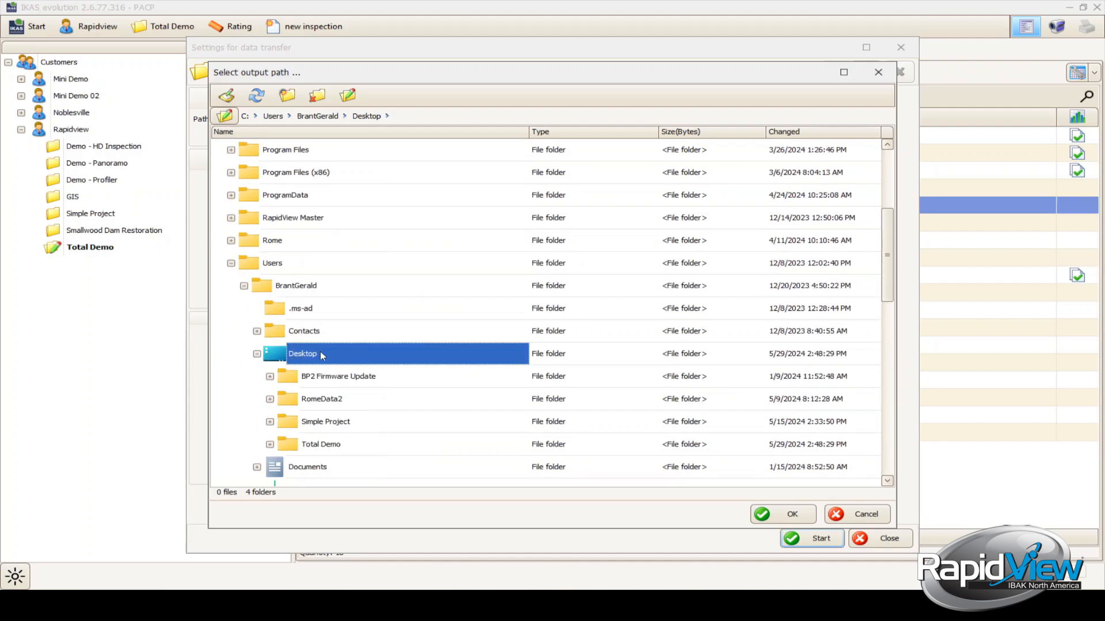
pyautogui.click(808, 516)
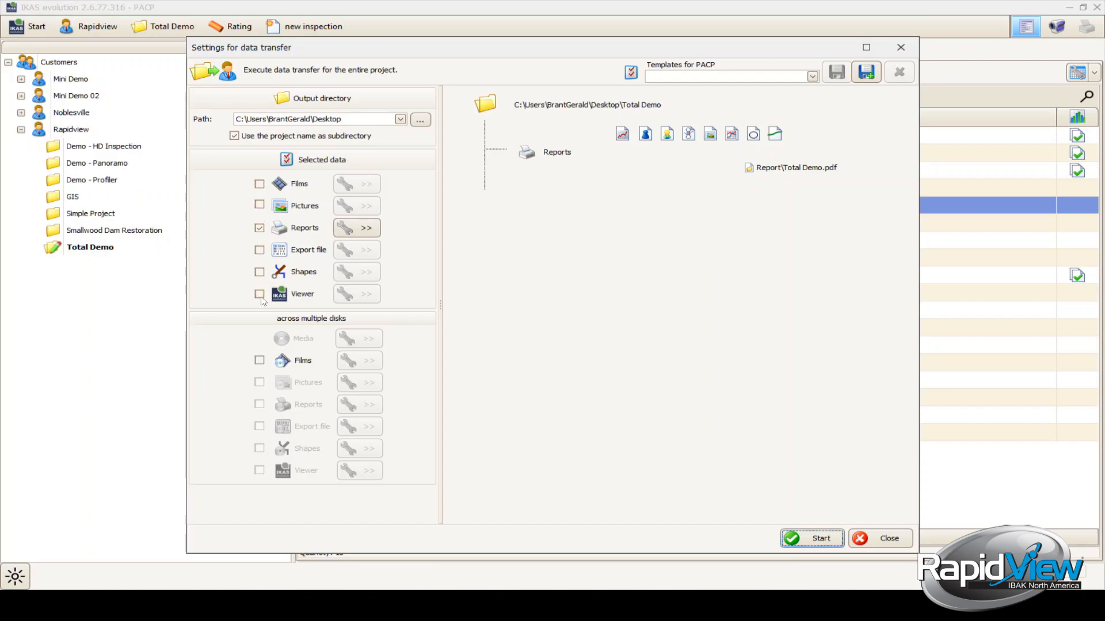
# Step: Include films, pictures, the export file, shapes and the viewer in the transfer, keeping reports selected
pyautogui.click(260, 184)
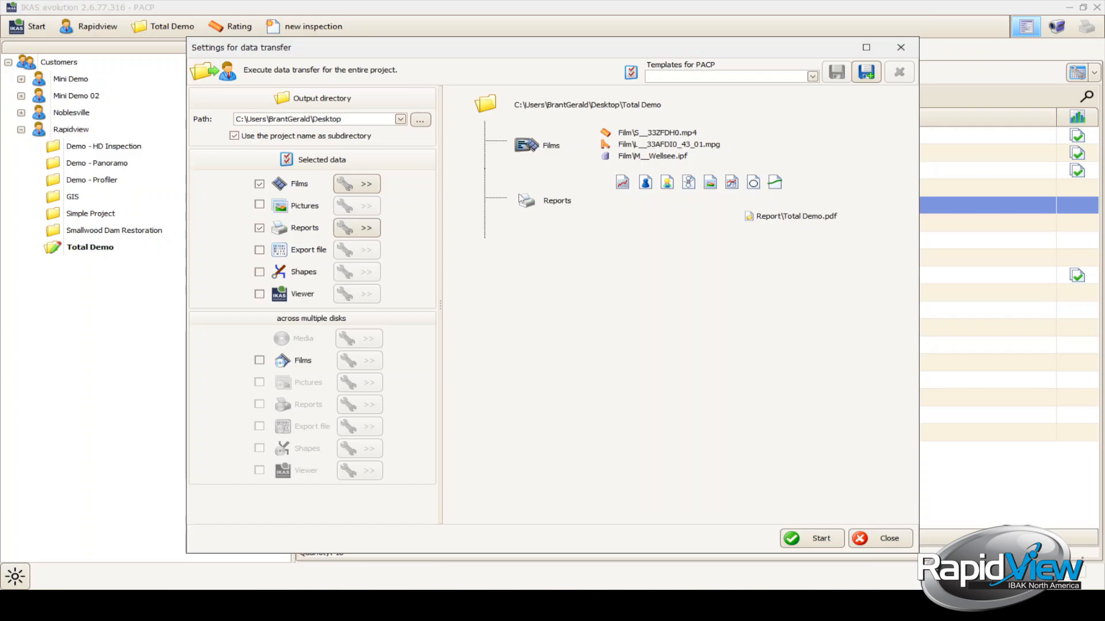
pyautogui.click(260, 205)
pyautogui.click(260, 234)
pyautogui.click(260, 234)
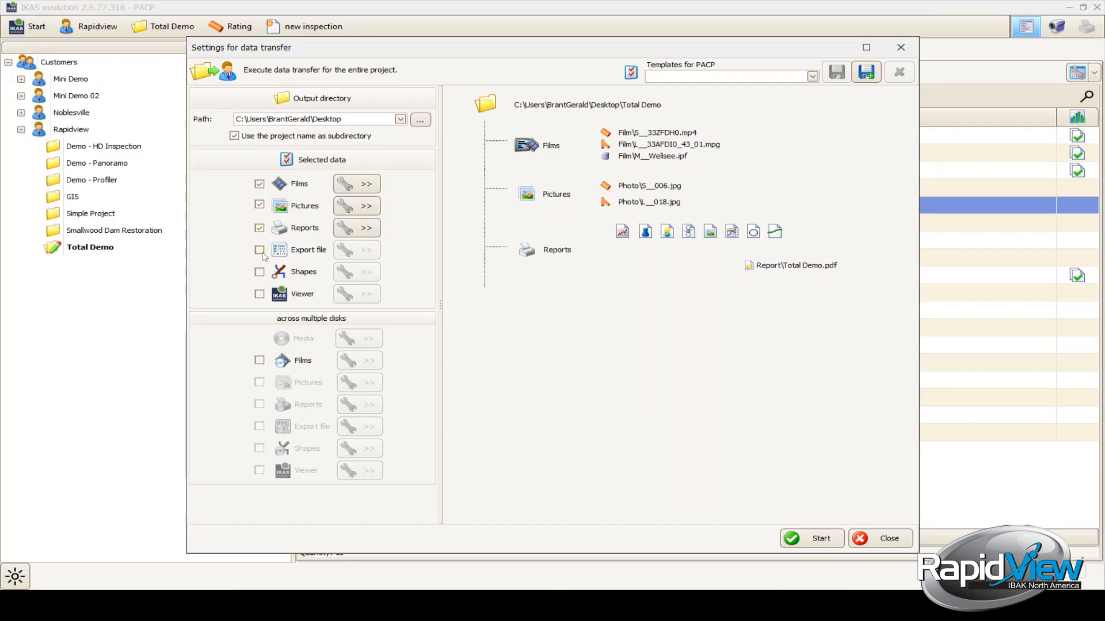
pyautogui.click(261, 251)
pyautogui.click(260, 273)
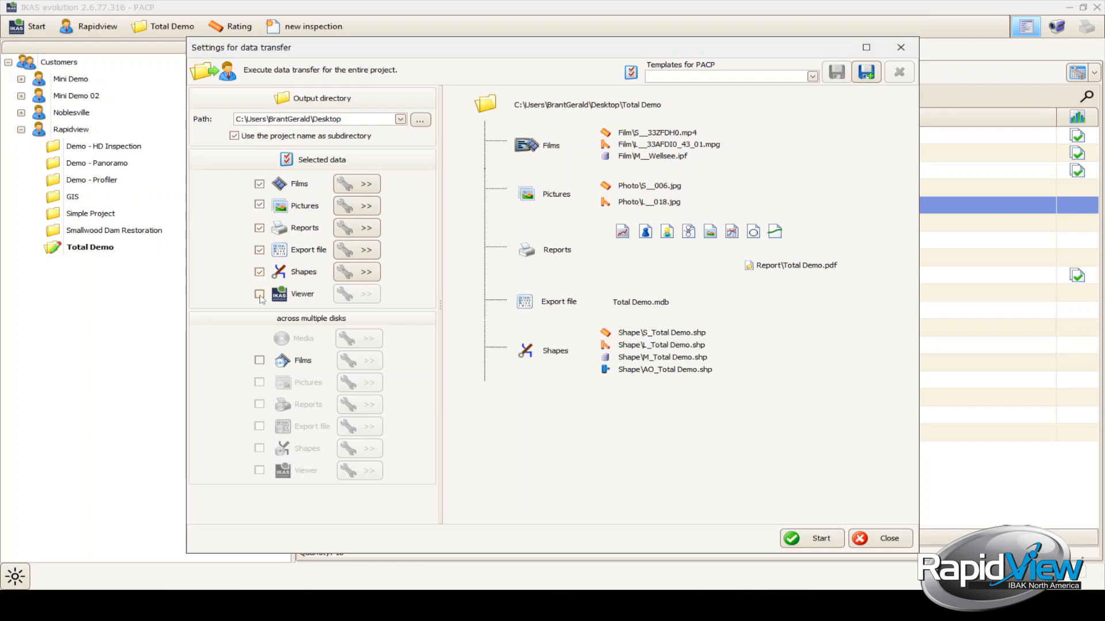
pyautogui.click(260, 296)
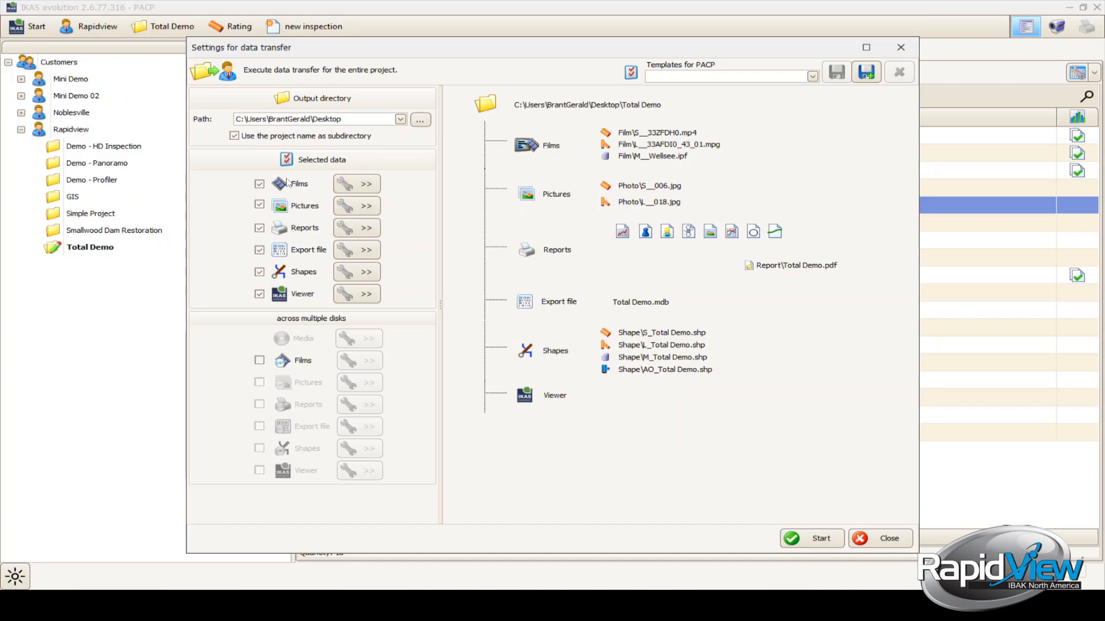
# Step: In the film configuration, turn off recreating video files with data overlay and set the section recordings template to Section name
pyautogui.click(347, 181)
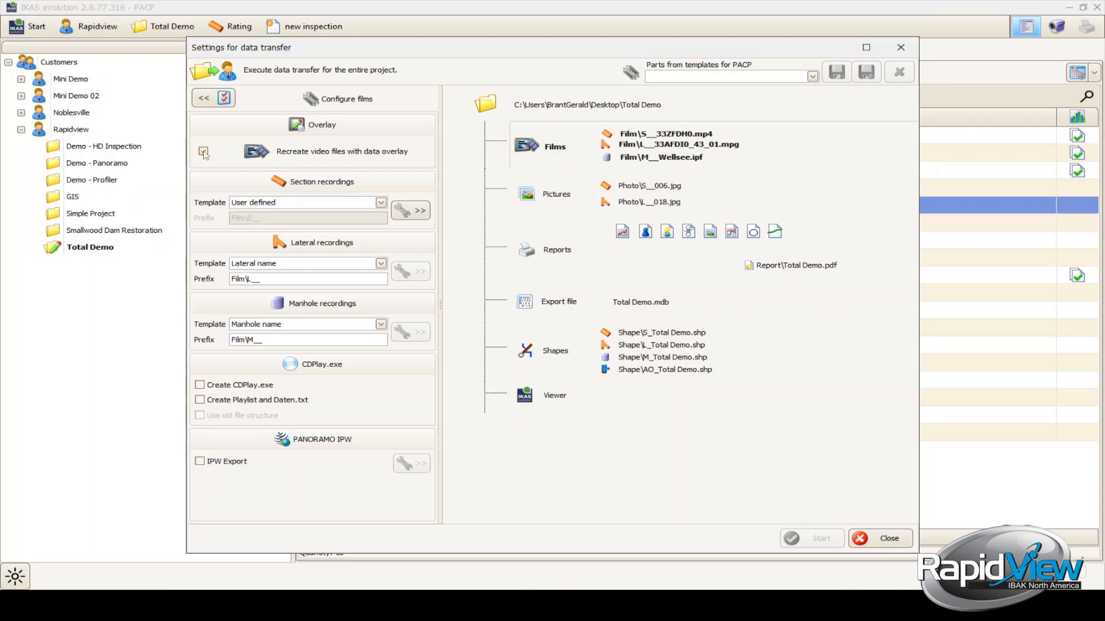
pyautogui.click(203, 152)
pyautogui.click(295, 203)
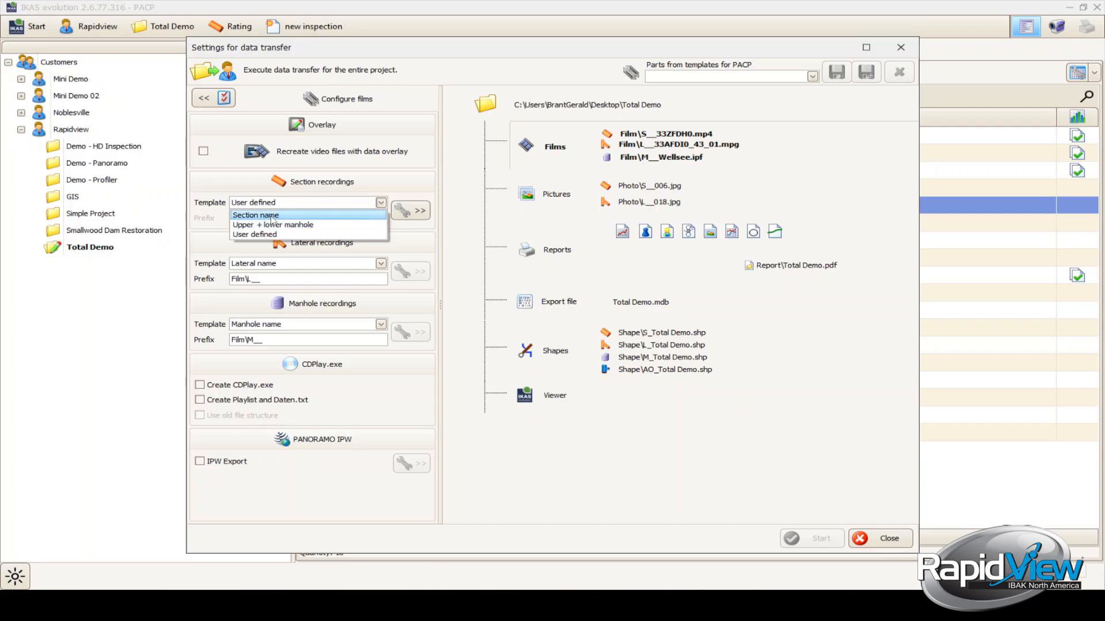
pyautogui.click(279, 216)
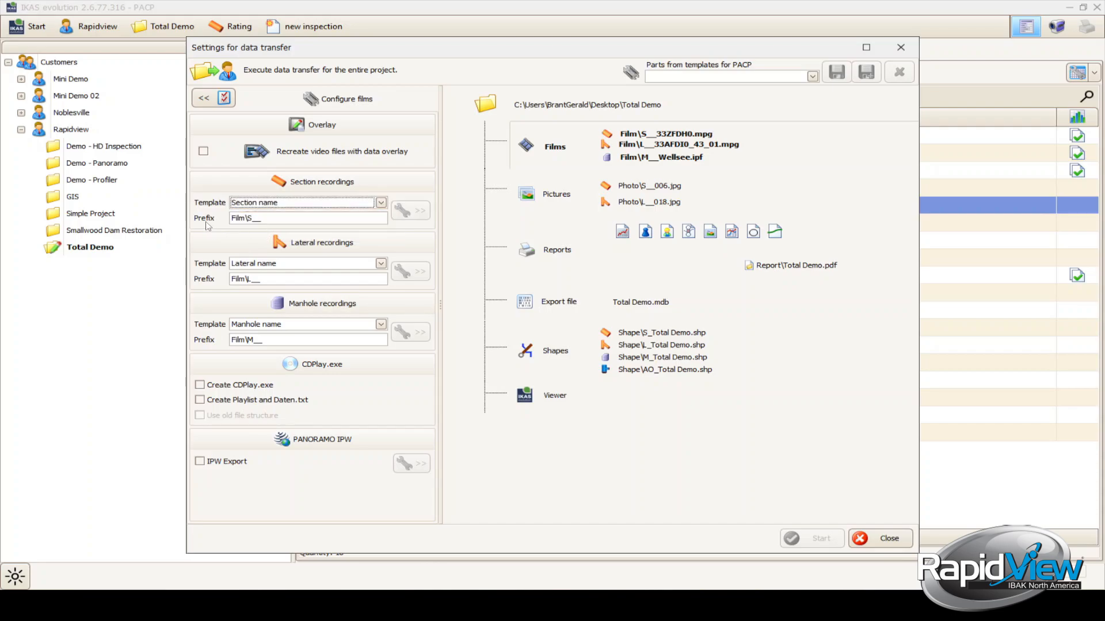
pyautogui.rightClick(252, 218)
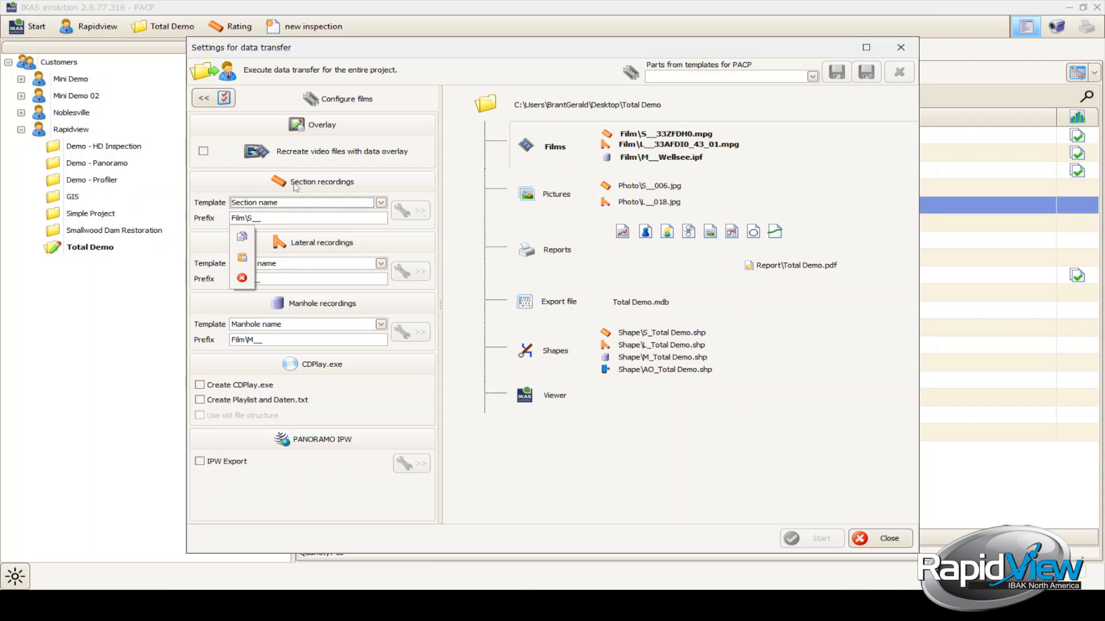
pyautogui.click(274, 218)
# Step: Set the section recordings template to Upper + lower manhole, keeping the Film\S__ prefix
pyautogui.click(344, 203)
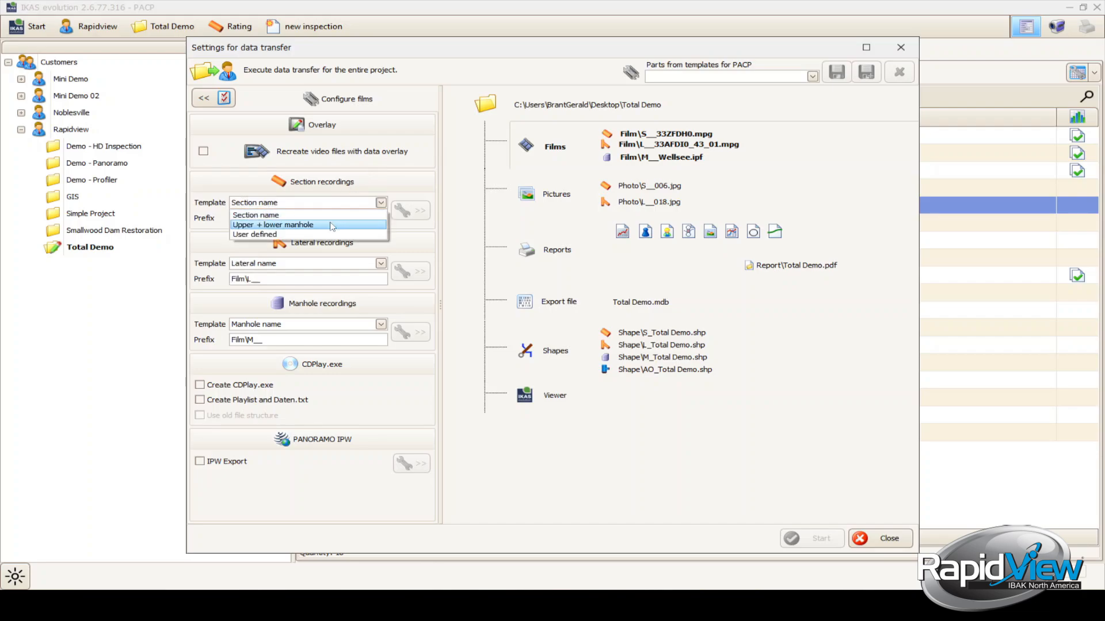
pyautogui.click(332, 225)
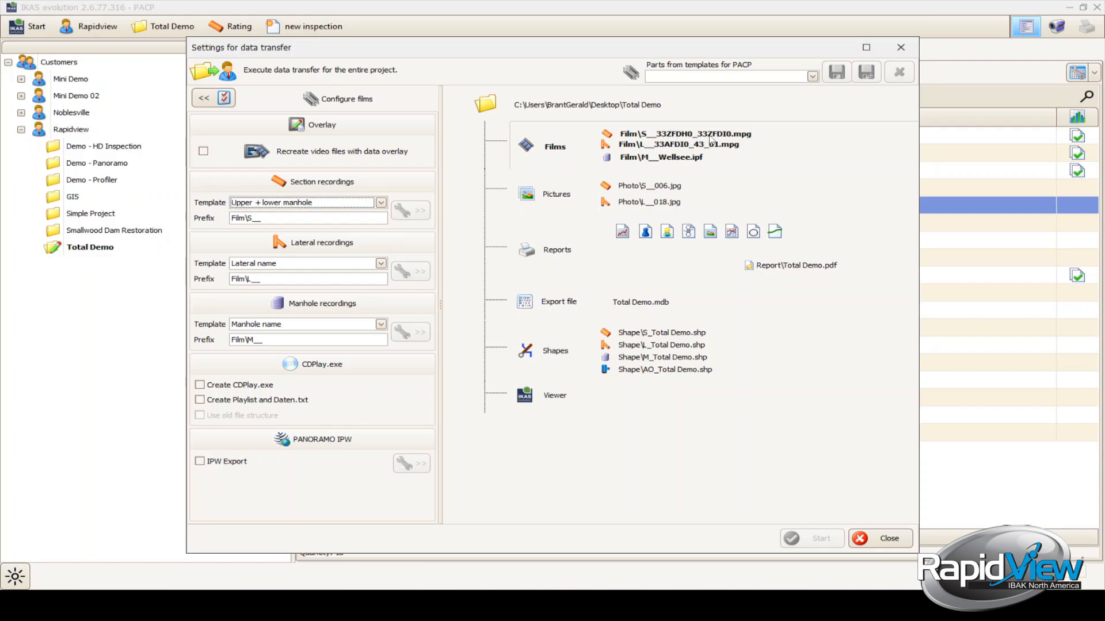
pyautogui.click(298, 218)
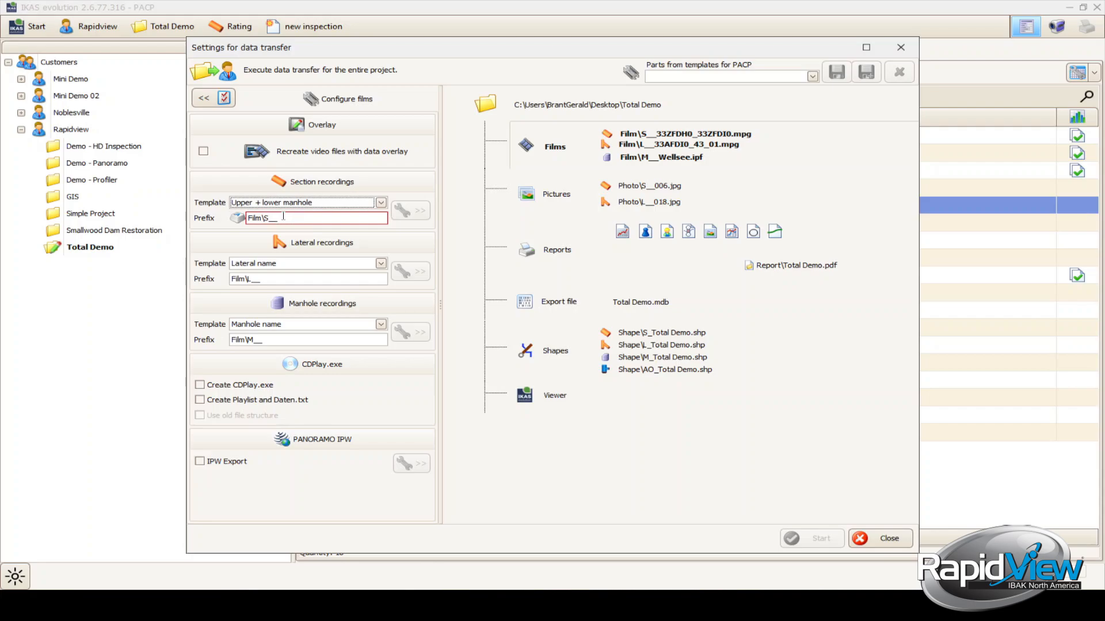
pyautogui.click(292, 218)
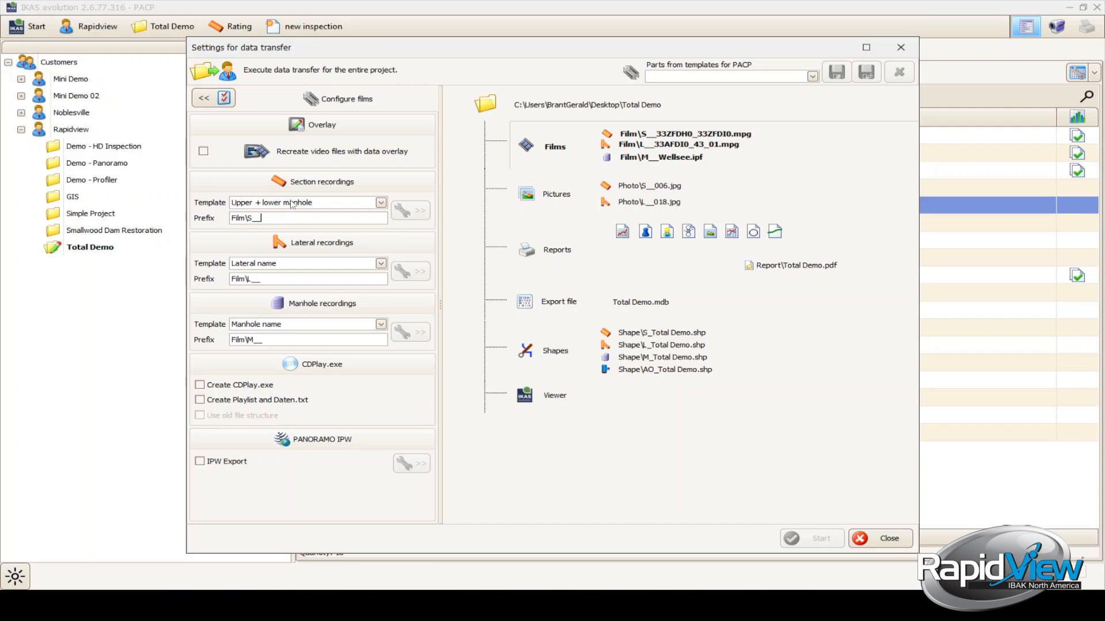
# Step: Set the section recordings template to User defined and open its file name settings
pyautogui.click(292, 203)
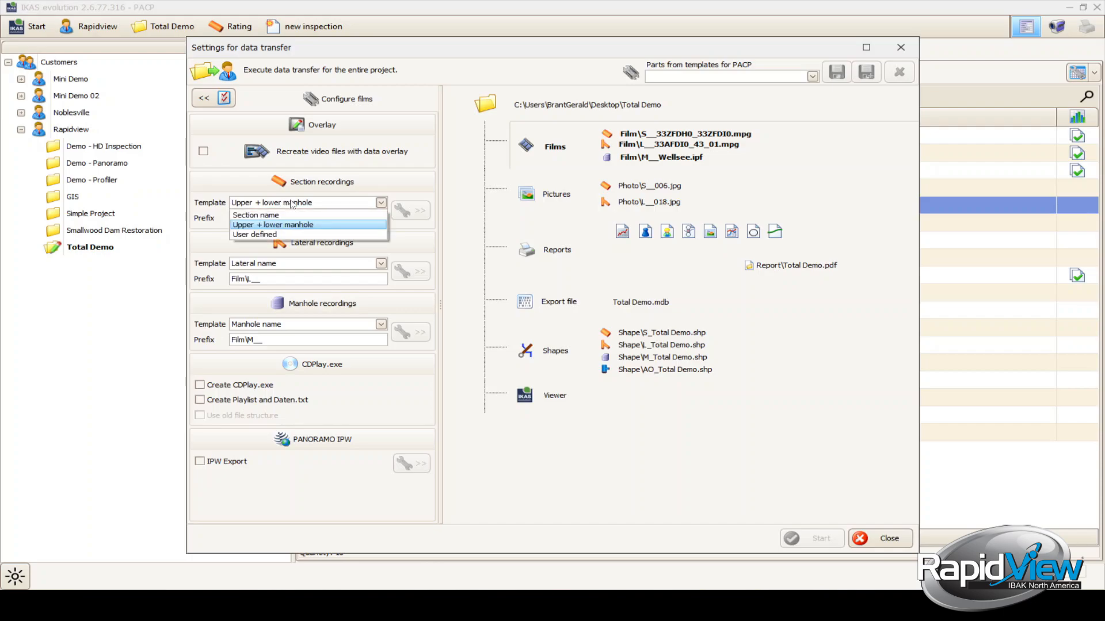
pyautogui.click(280, 236)
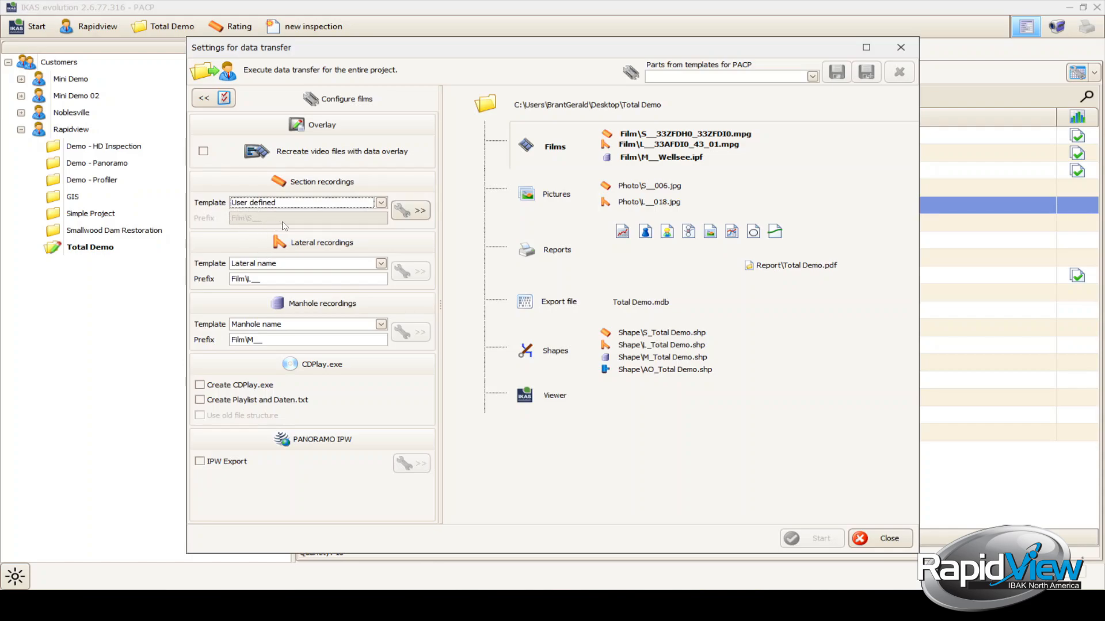
pyautogui.click(410, 212)
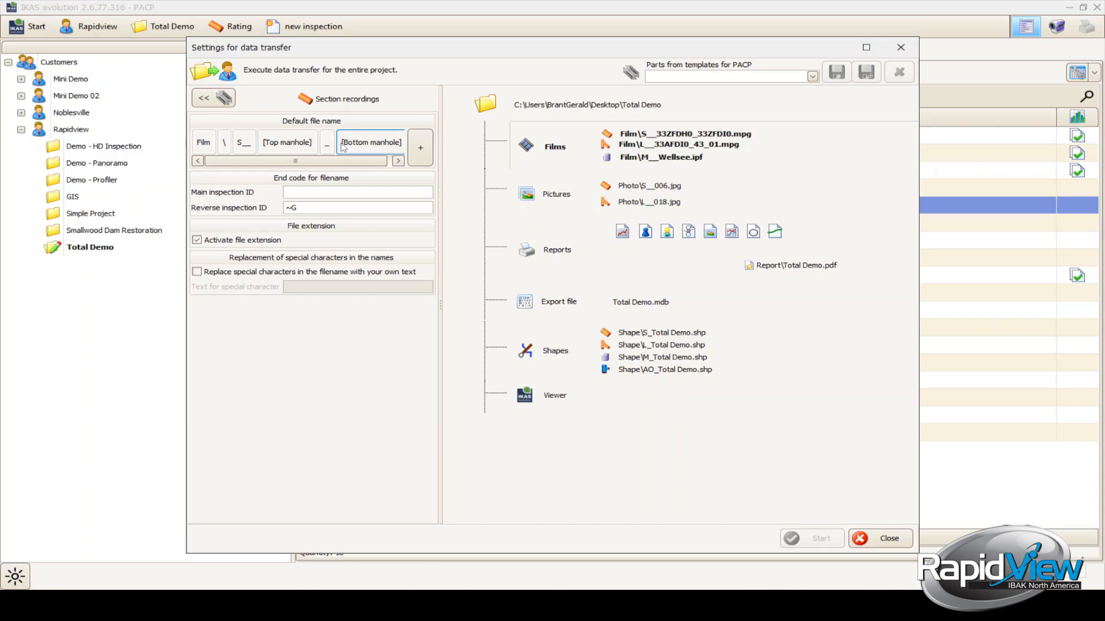
# Step: Remove the Top manhole field, the underscore and the Bottom manhole field from the section recordings' default file name, keeping Film\S__
pyautogui.moveTo(368, 161); pyautogui.dragTo(326, 161)
pyautogui.click(282, 148)
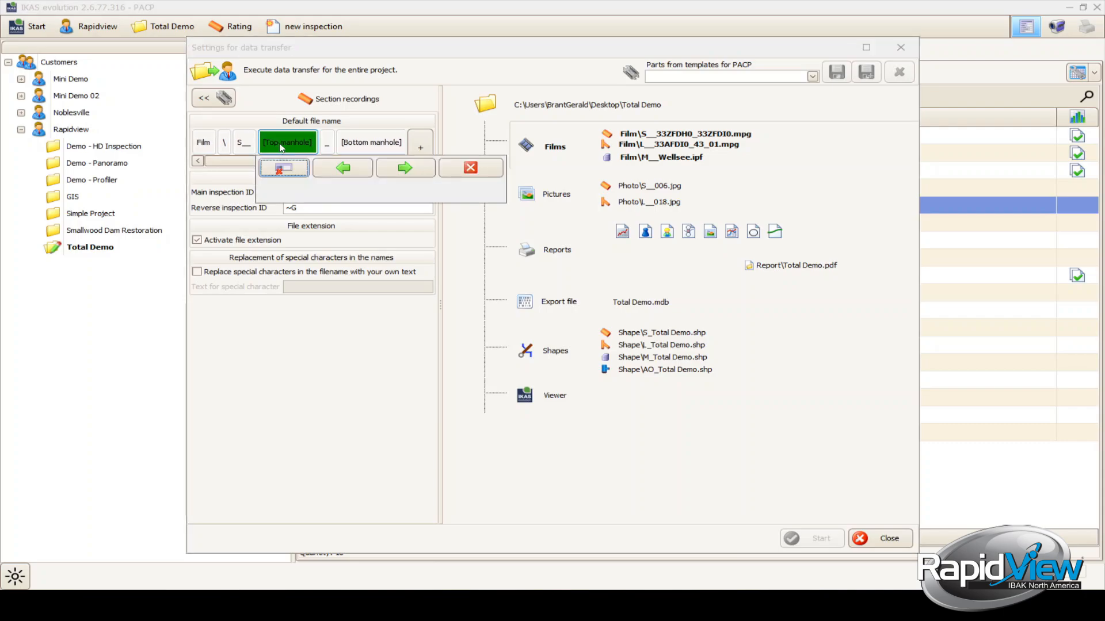
pyautogui.click(286, 167)
pyautogui.click(266, 155)
pyautogui.click(278, 179)
pyautogui.click(278, 161)
pyautogui.click(281, 179)
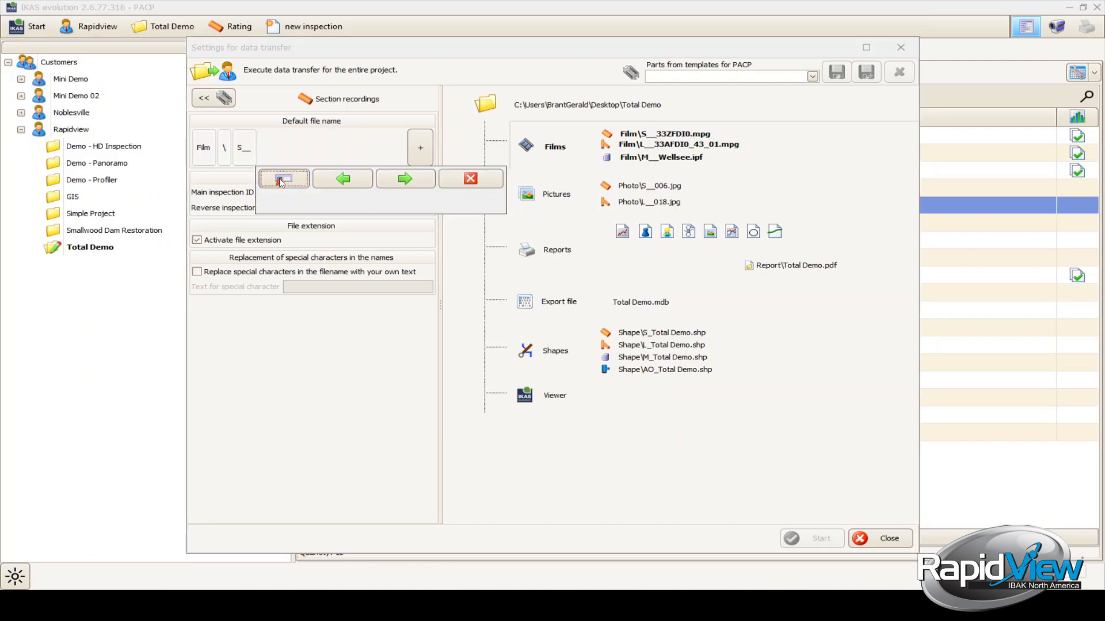
pyautogui.click(253, 158)
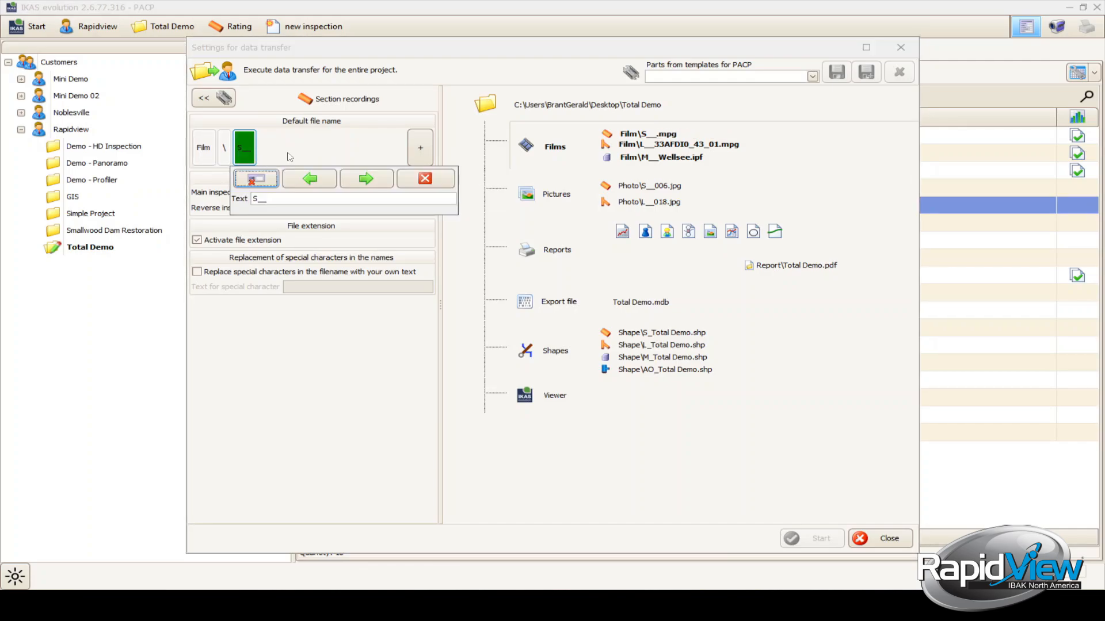
pyautogui.click(416, 181)
# Step: Add the Total Length field to the default file name after S__
pyautogui.click(419, 160)
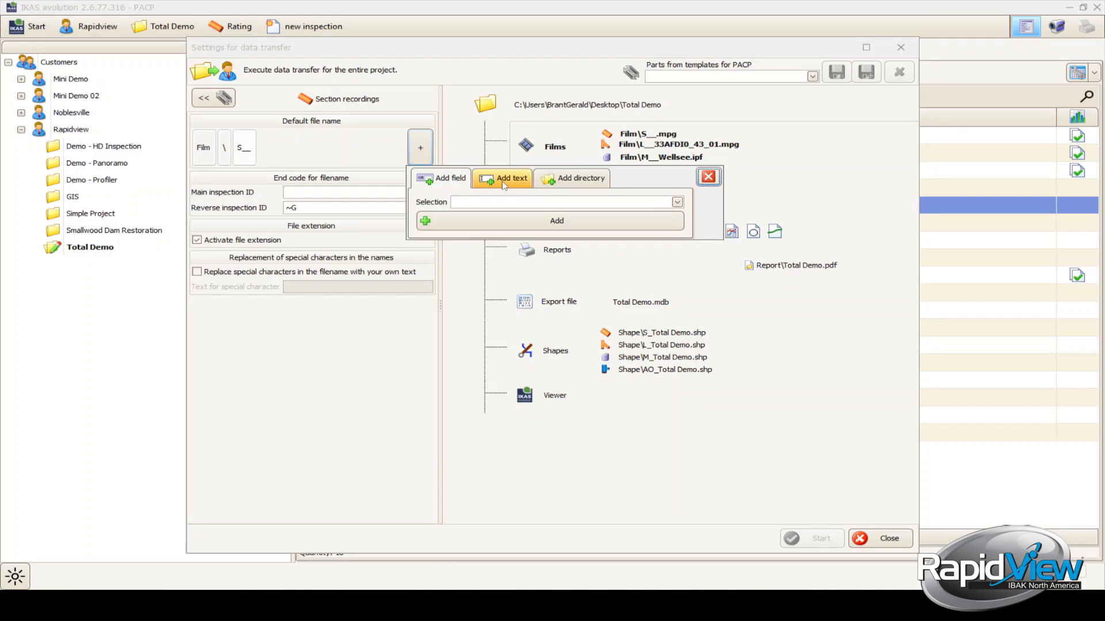
pyautogui.click(577, 179)
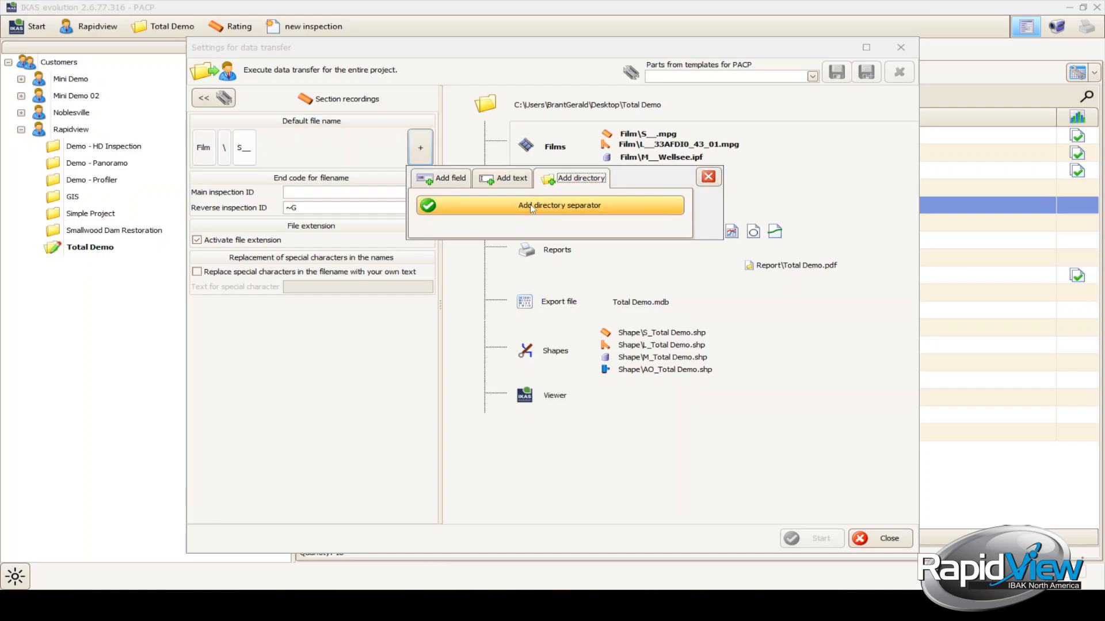
pyautogui.click(464, 184)
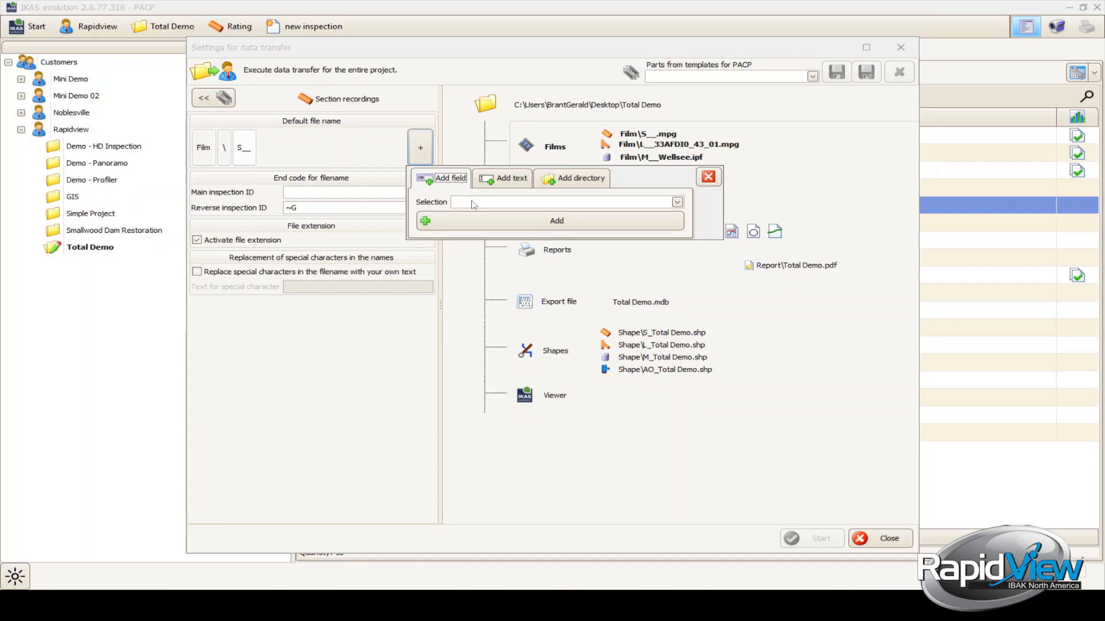
pyautogui.click(473, 204)
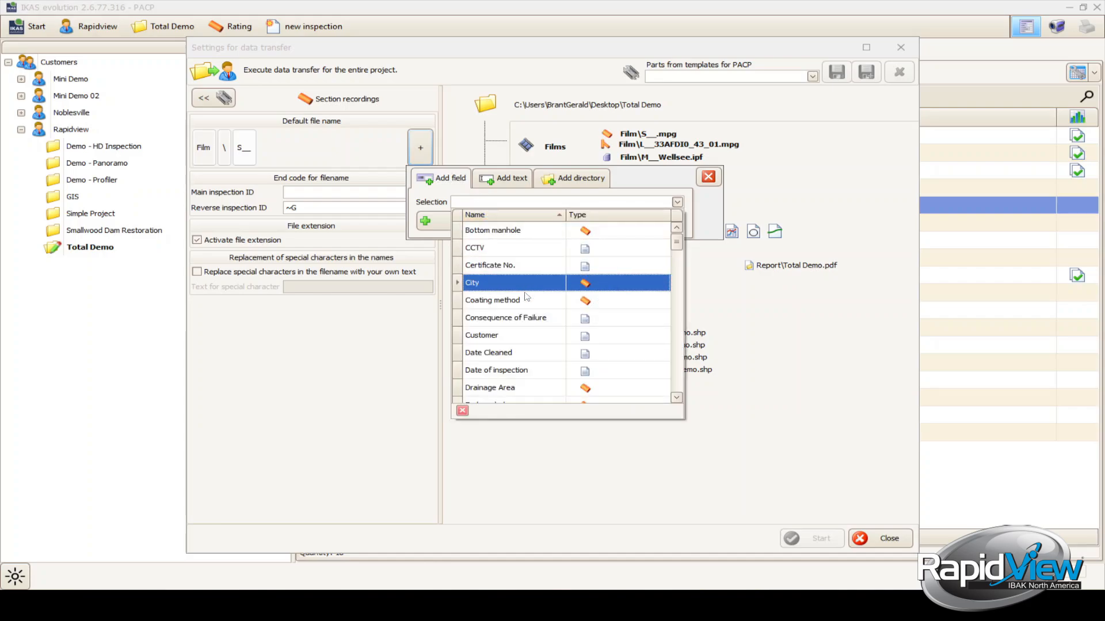
pyautogui.scroll(-5, 526, 305)
pyautogui.scroll(-9, 529, 317)
pyautogui.scroll(-12, 529, 328)
pyautogui.scroll(-4, 530, 327)
pyautogui.scroll(1, 529, 288)
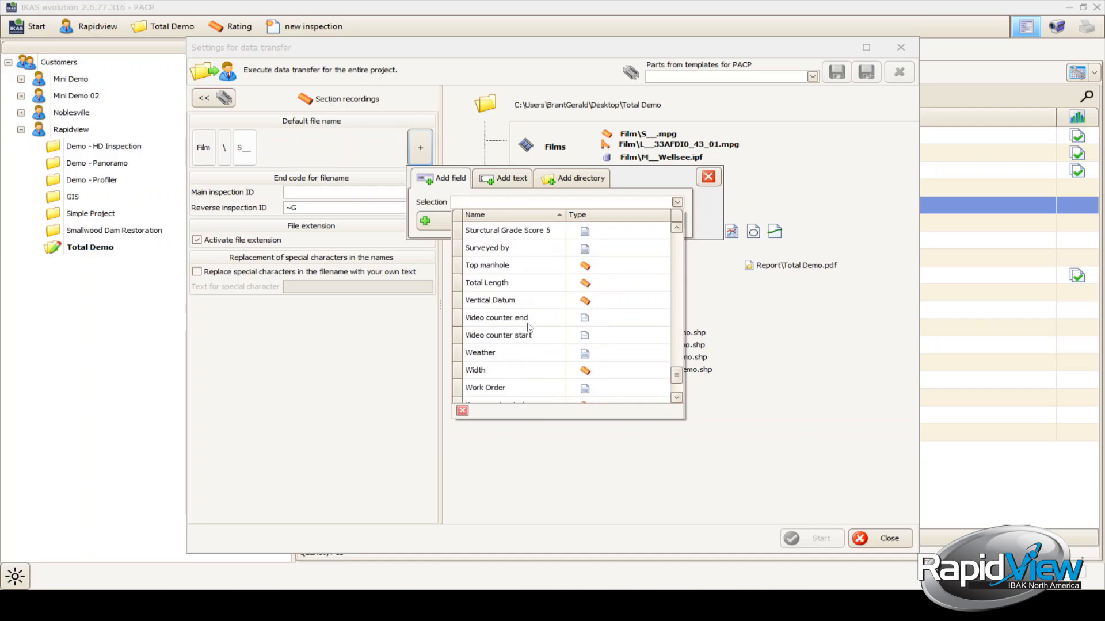
pyautogui.click(528, 286)
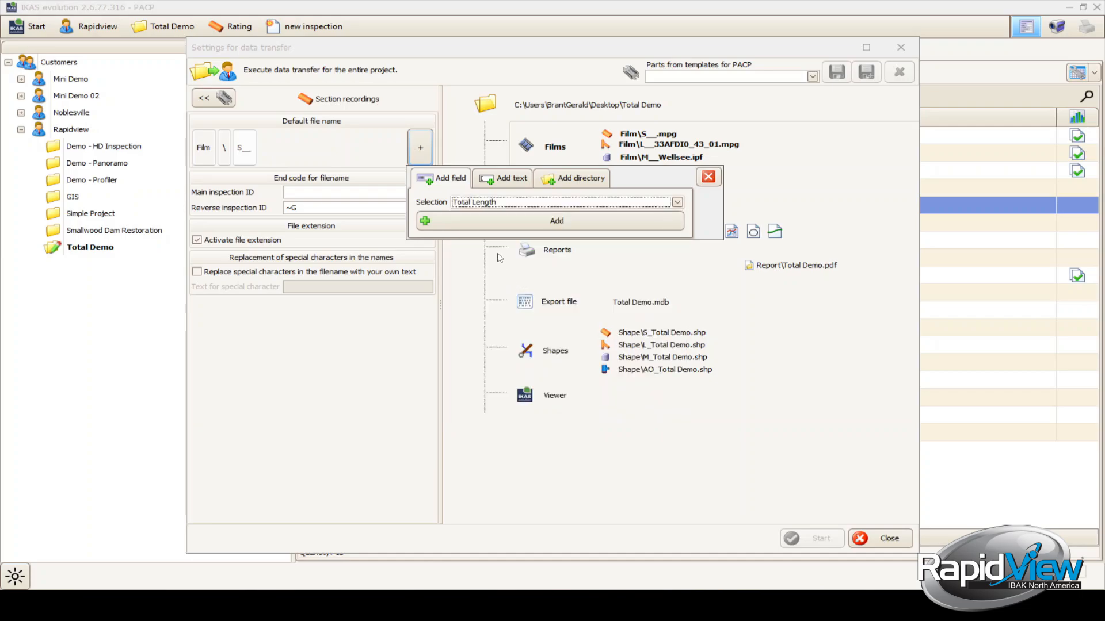
pyautogui.click(478, 206)
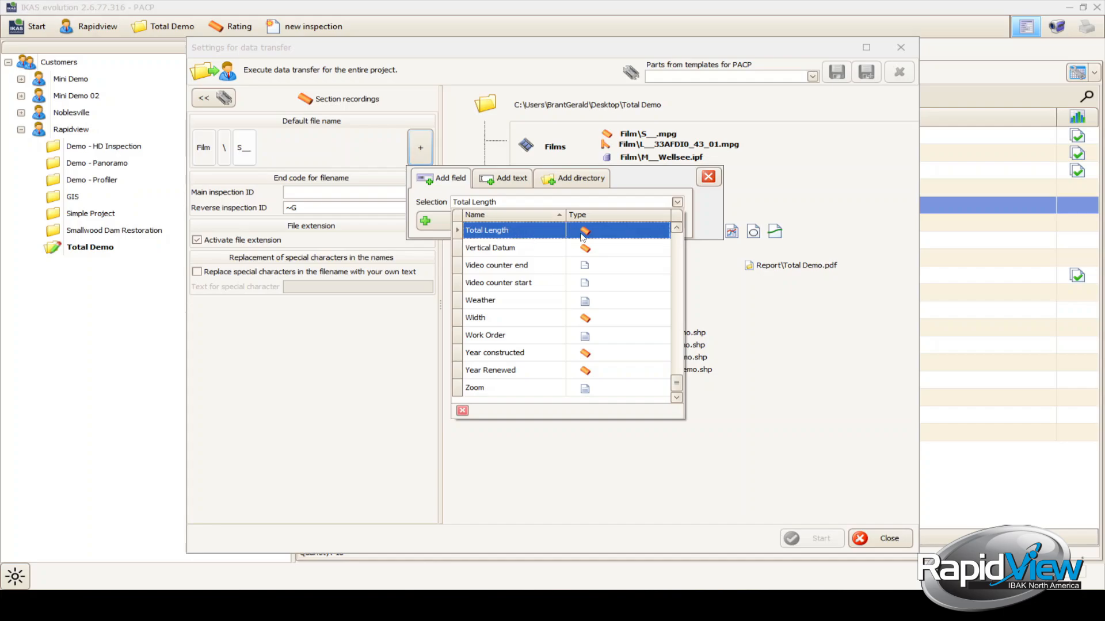
pyautogui.click(530, 231)
pyautogui.click(532, 228)
# Step: Append an underscore as a text element after the Total Length field
pyautogui.click(505, 178)
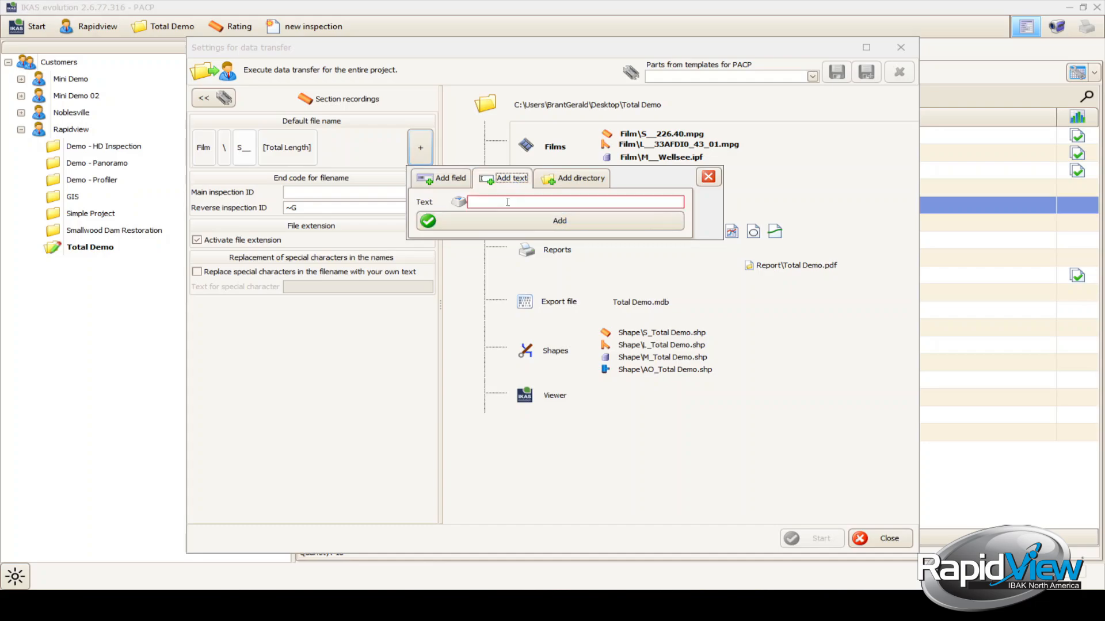
pyautogui.click(506, 201)
pyautogui.write('_')
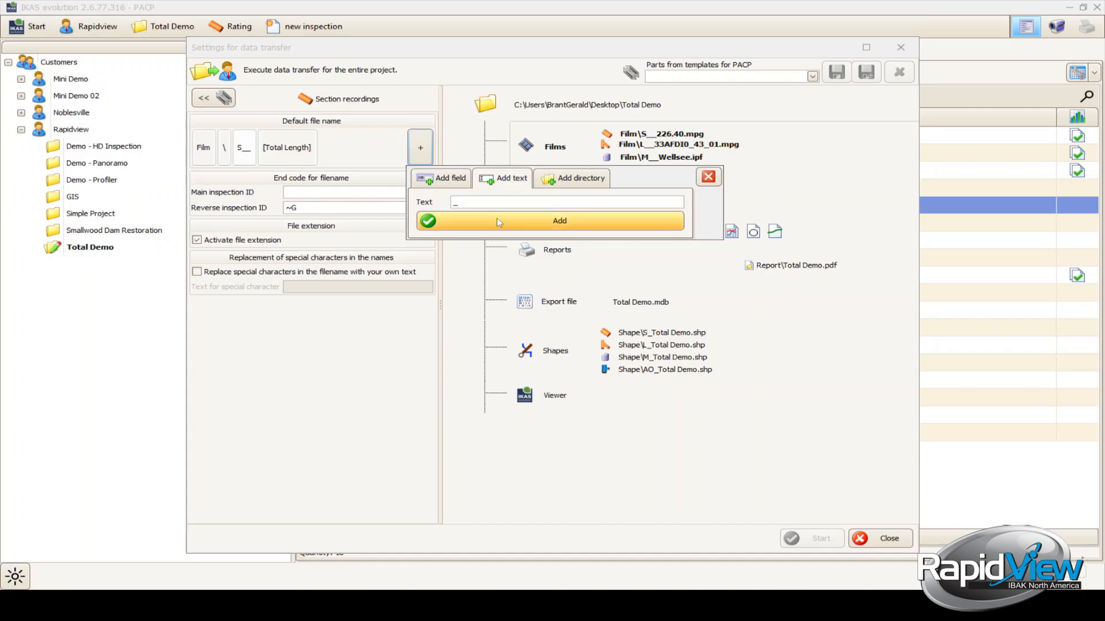
pyautogui.click(494, 219)
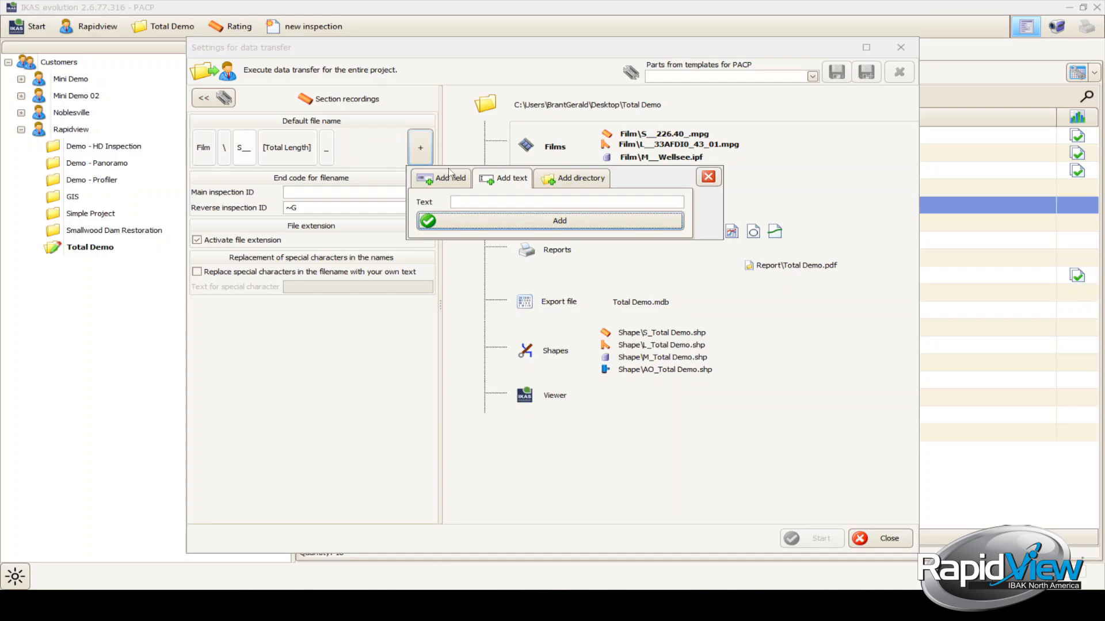
# Step: Append the Pipe Segment Reference field to the default file name
pyautogui.click(445, 182)
pyautogui.click(496, 203)
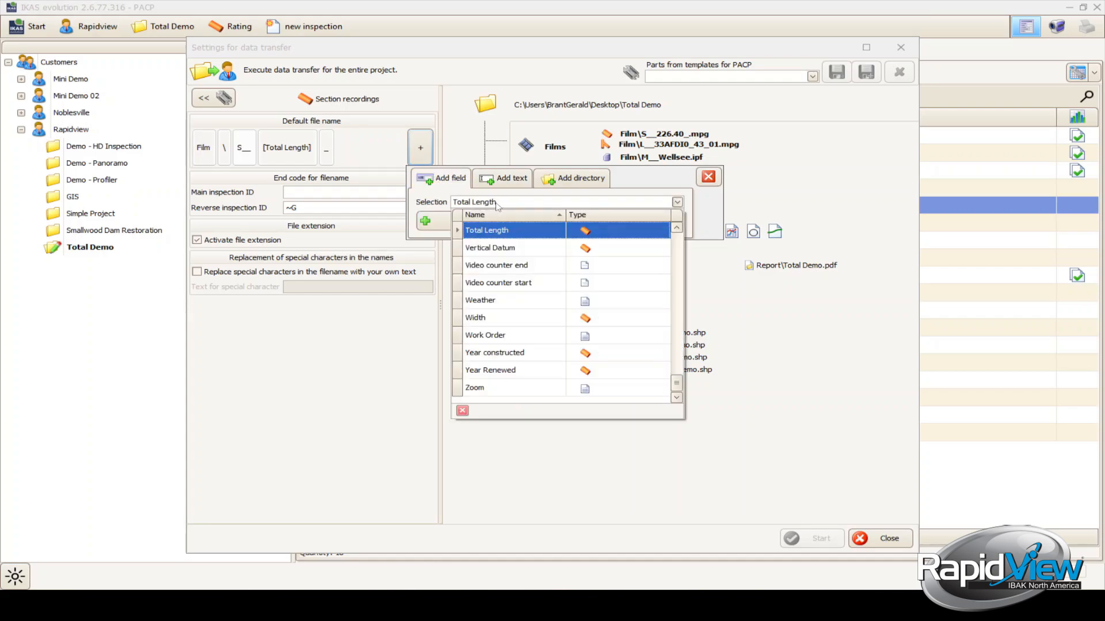
pyautogui.scroll(6, 552, 331)
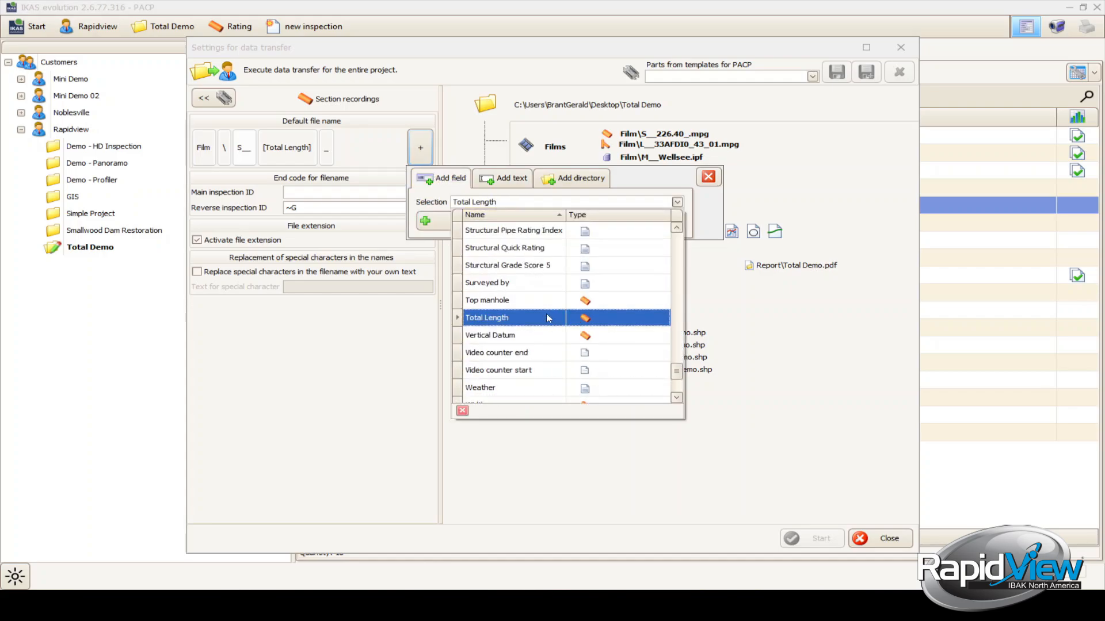
pyautogui.scroll(5, 541, 313)
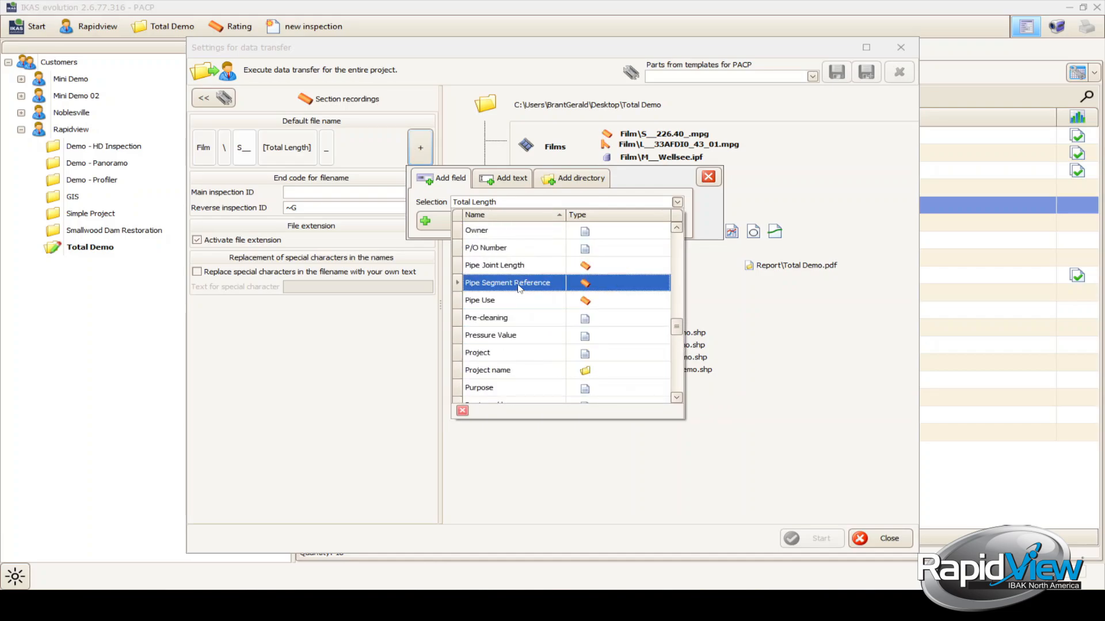
pyautogui.click(520, 283)
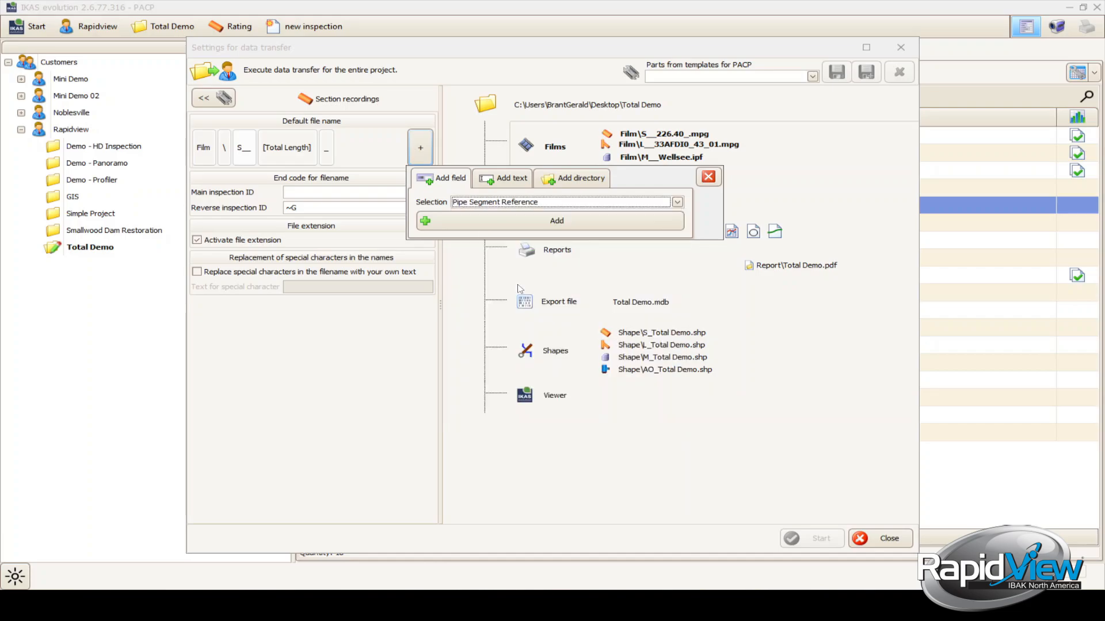
pyautogui.click(508, 224)
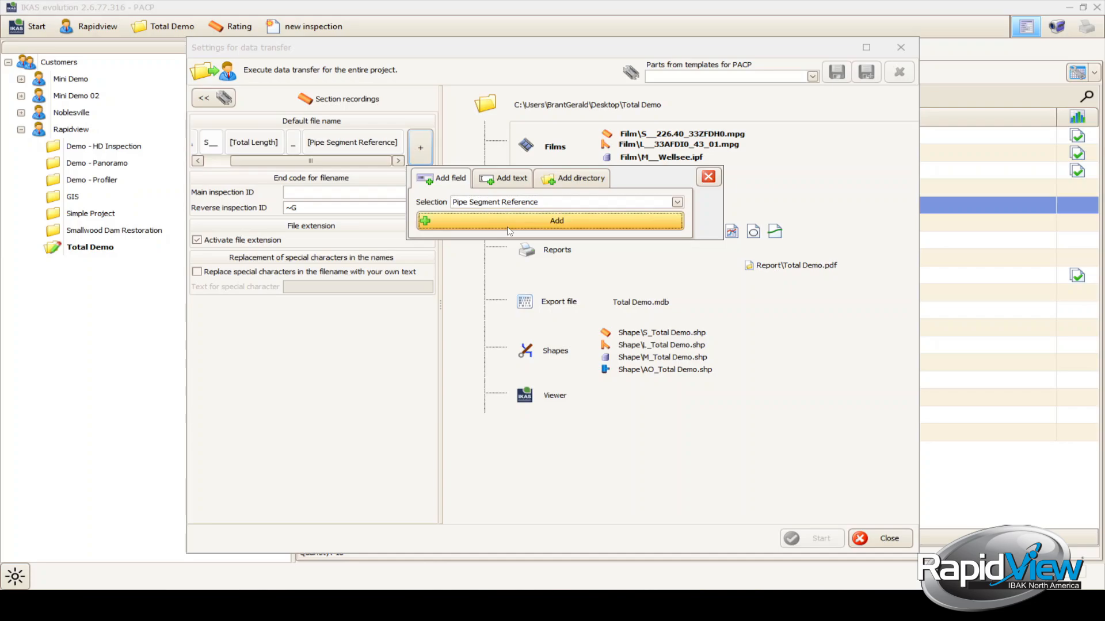
# Step: Append the text $$ to the end of the default file name and finish adding elements
pyautogui.click(493, 184)
pyautogui.click(483, 201)
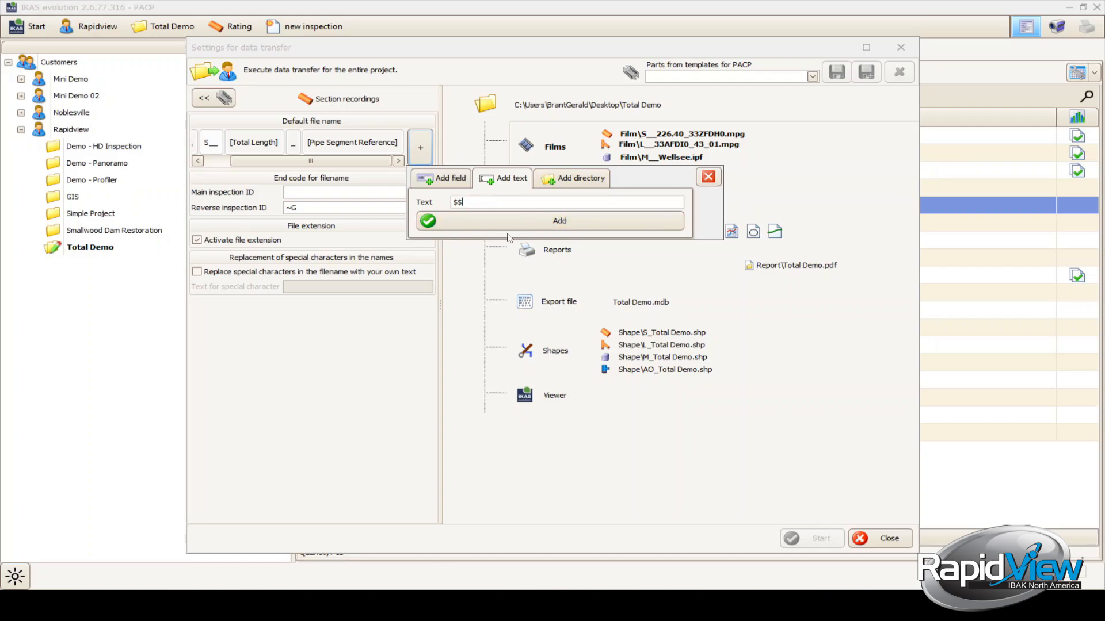
pyautogui.click(467, 230)
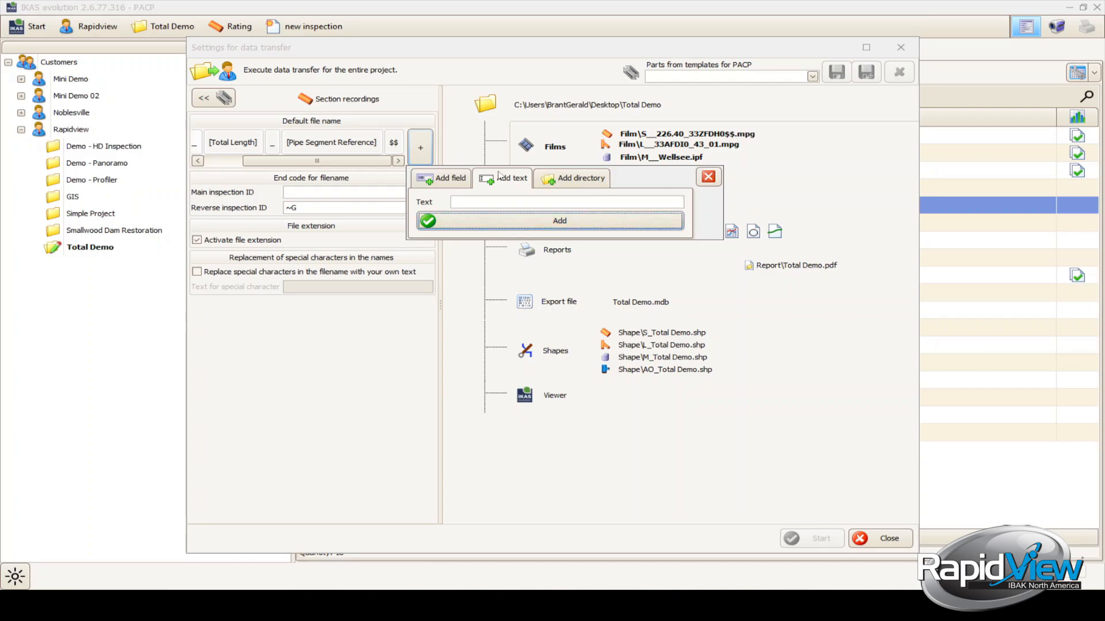
pyautogui.click(708, 178)
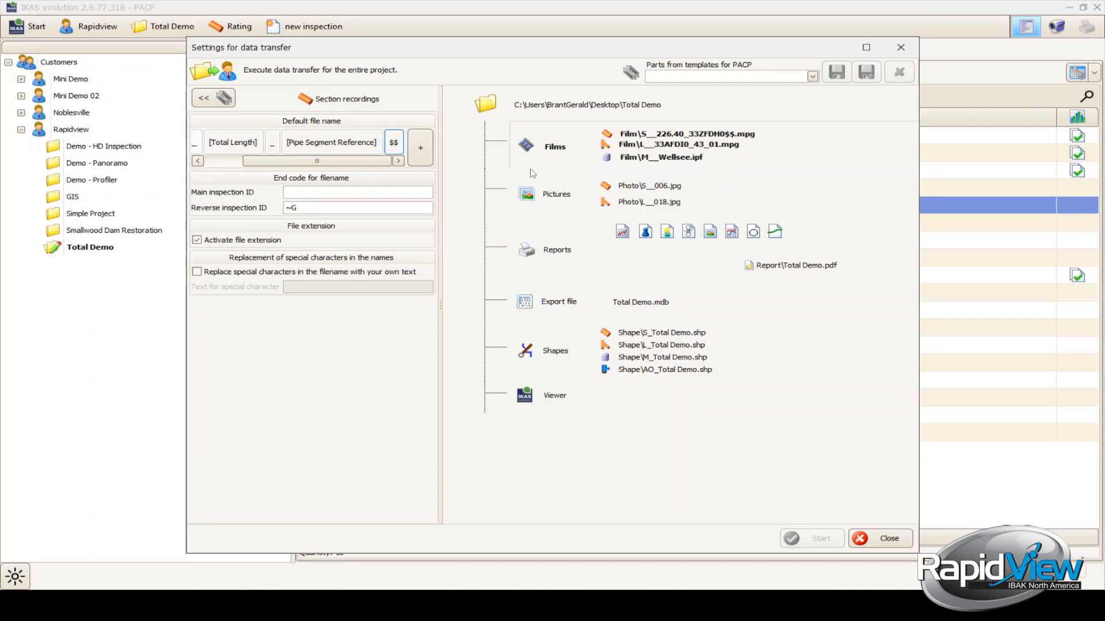
# Step: Move the $$ text element ahead of the Total Length field, then delete it from the default file name
pyautogui.moveTo(360, 165); pyautogui.dragTo(310, 166)
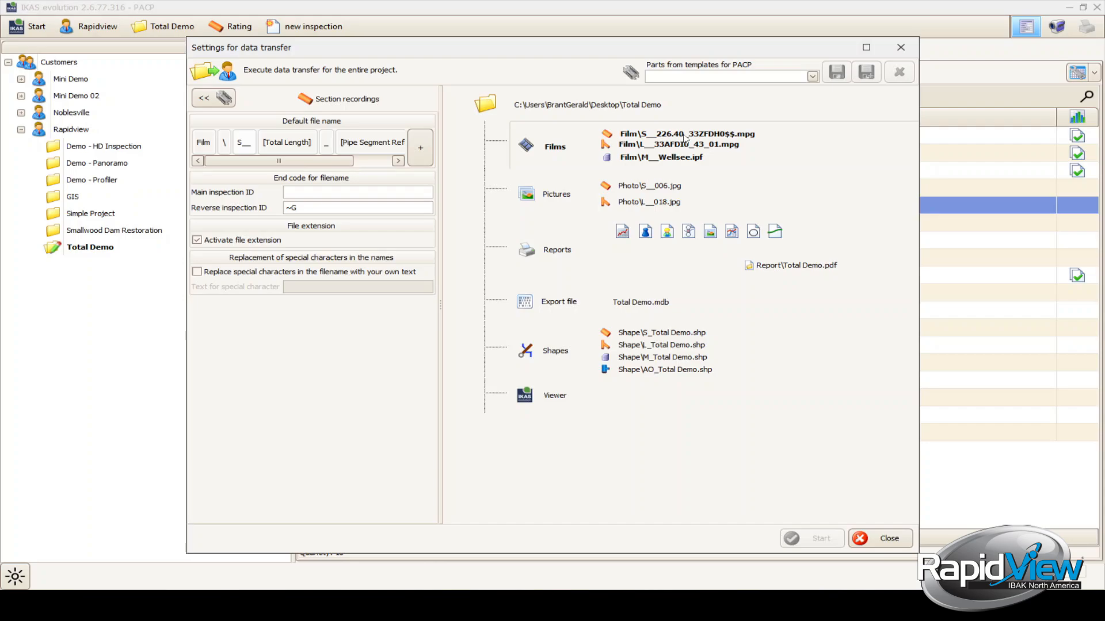
pyautogui.click(398, 160)
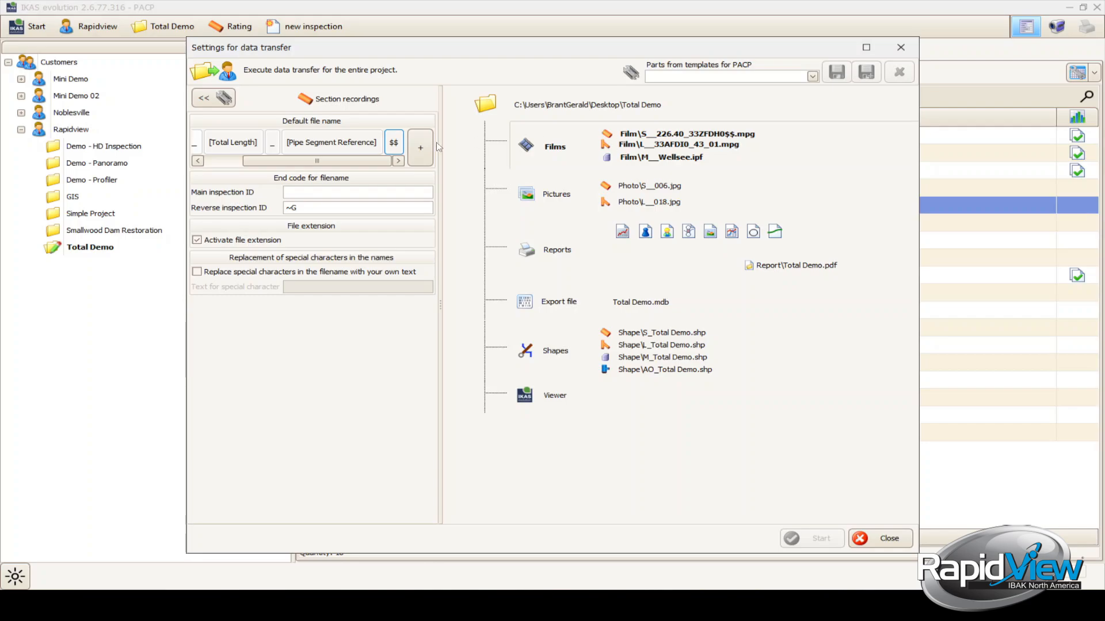
pyautogui.moveTo(376, 160)
pyautogui.mouseDown()
pyautogui.moveTo(357, 161)
pyautogui.moveTo(375, 157)
pyautogui.mouseUp()
pyautogui.click(393, 142)
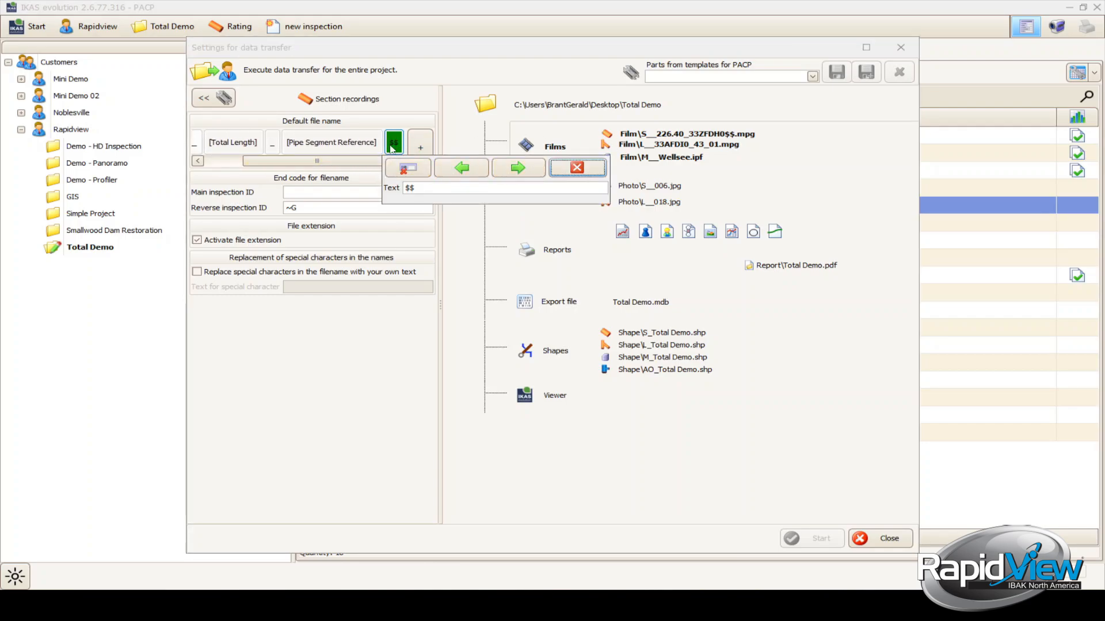
pyautogui.click(477, 170)
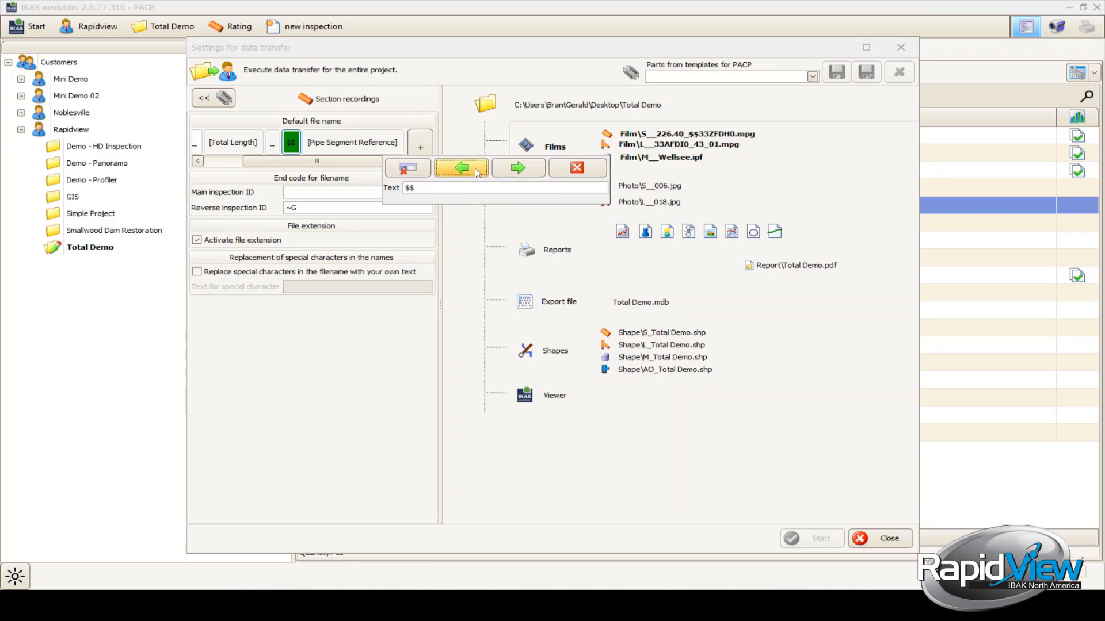
pyautogui.click(477, 171)
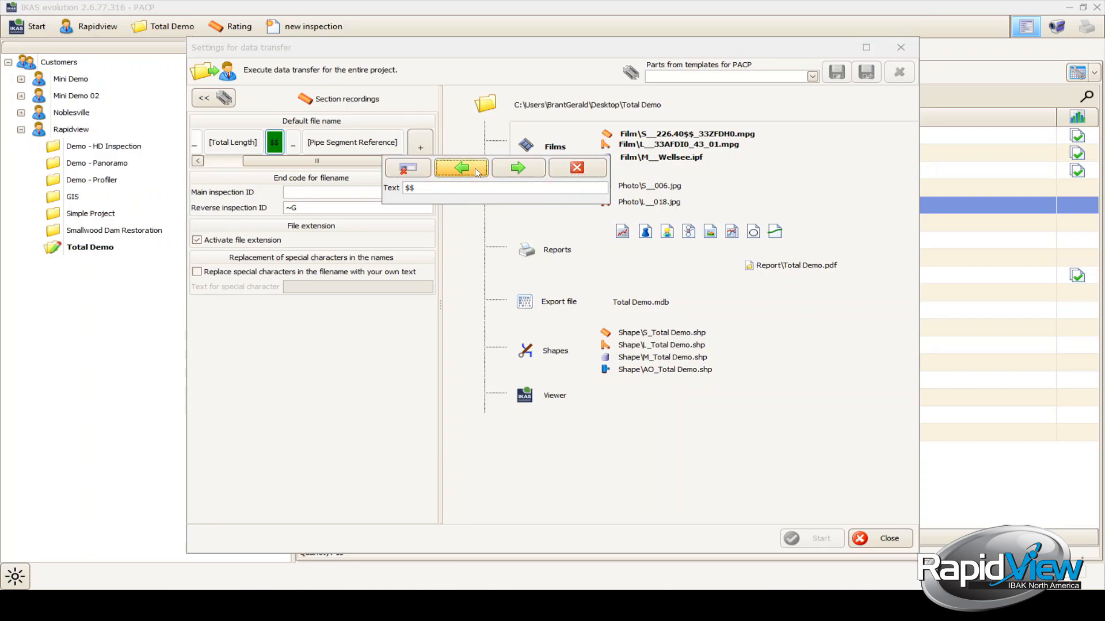
pyautogui.click(477, 171)
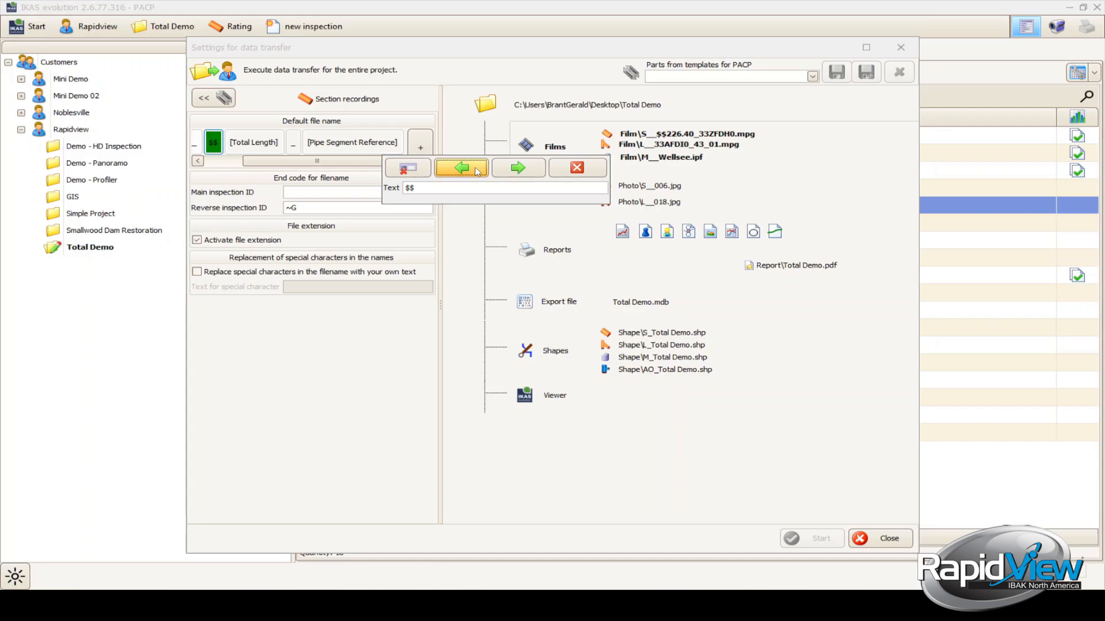
pyautogui.click(577, 168)
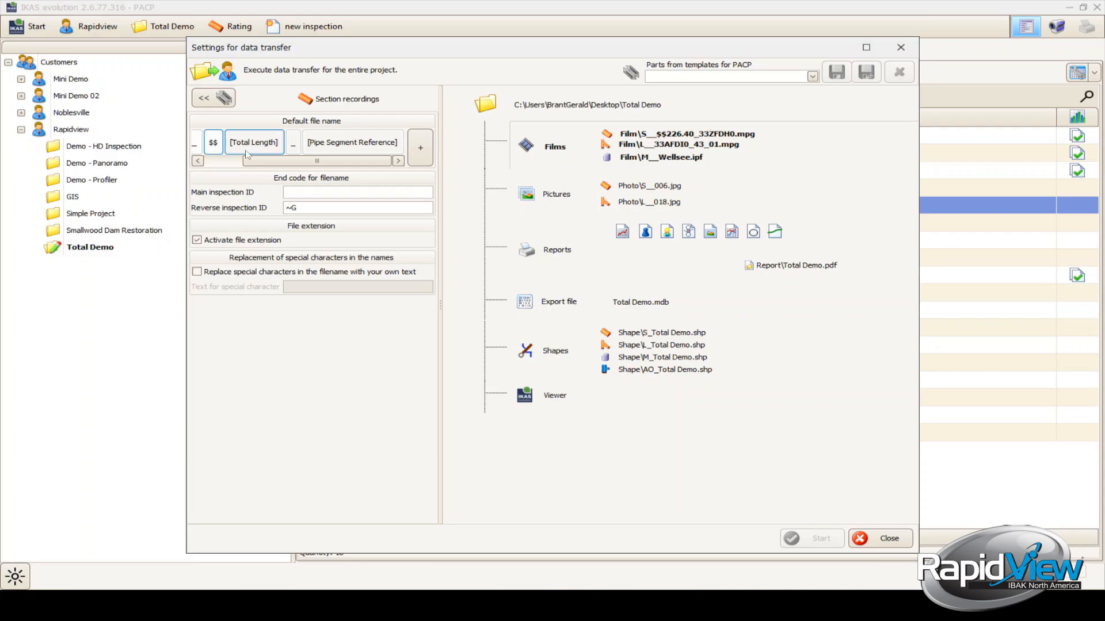
pyautogui.click(213, 144)
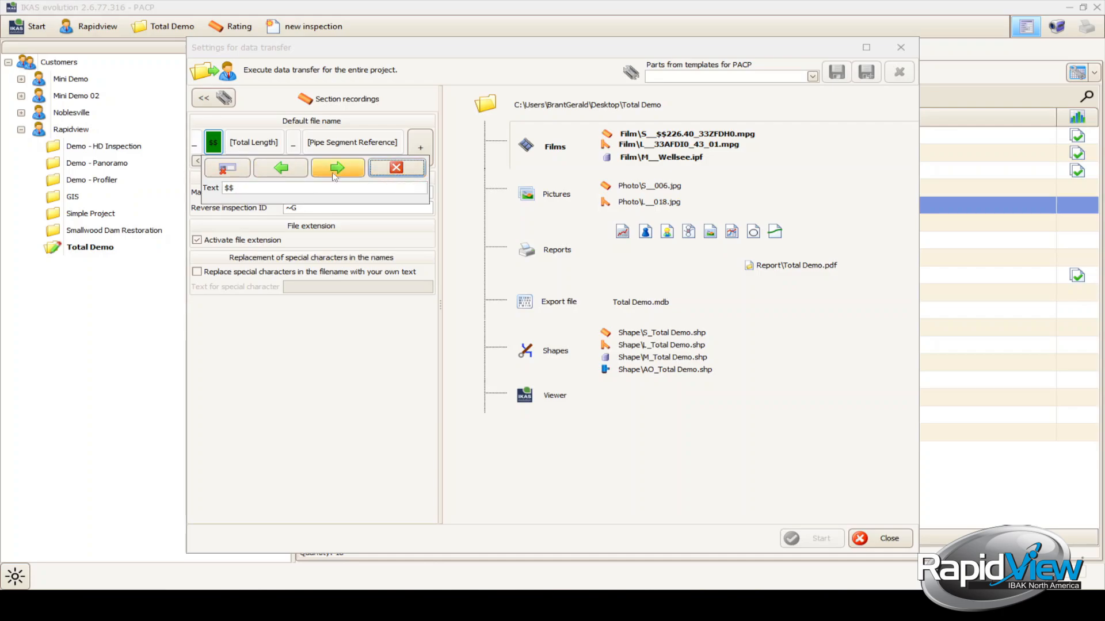
pyautogui.click(224, 170)
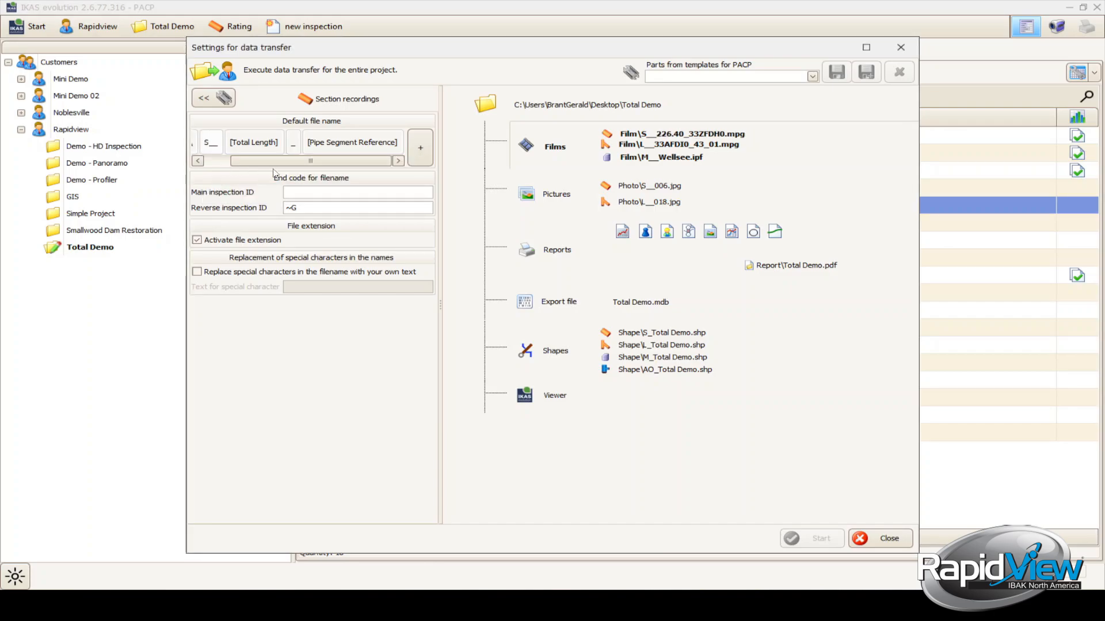
# Step: Review the section recordings' end codes, file extension option and default file name elements, then return to the film settings
pyautogui.click(291, 205)
pyautogui.click(235, 211)
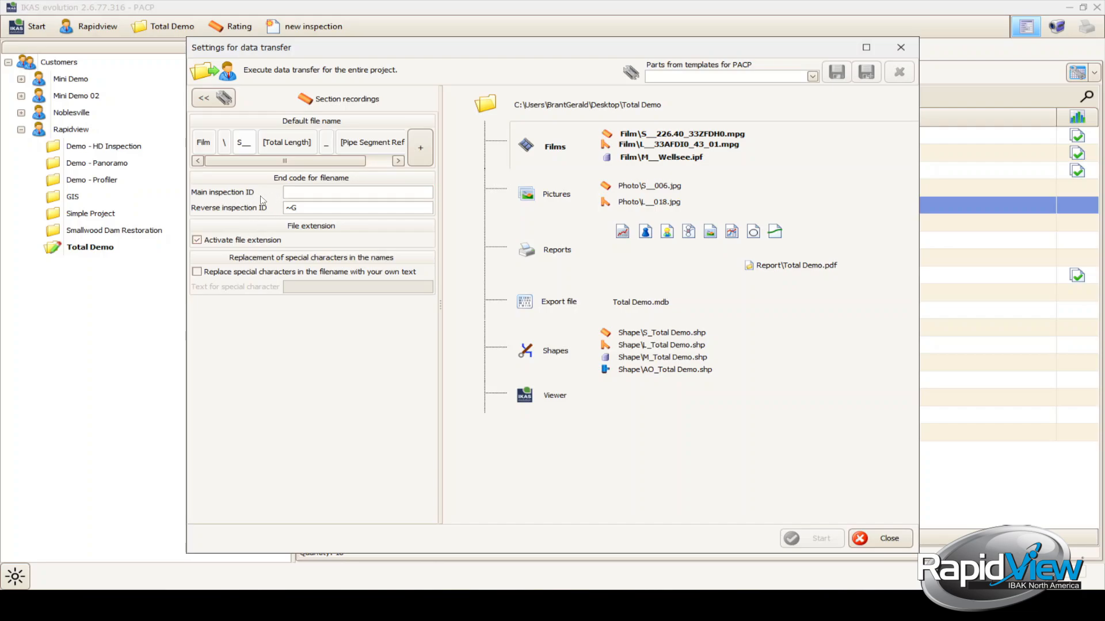
pyautogui.moveTo(310, 190)
pyautogui.click(317, 209)
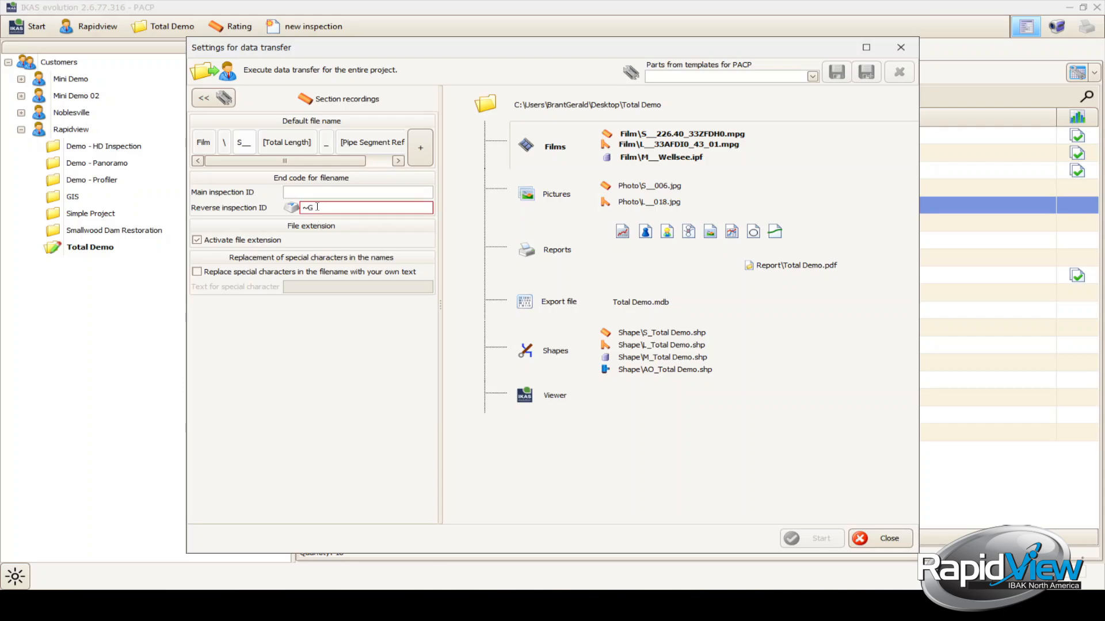
pyautogui.click(291, 207)
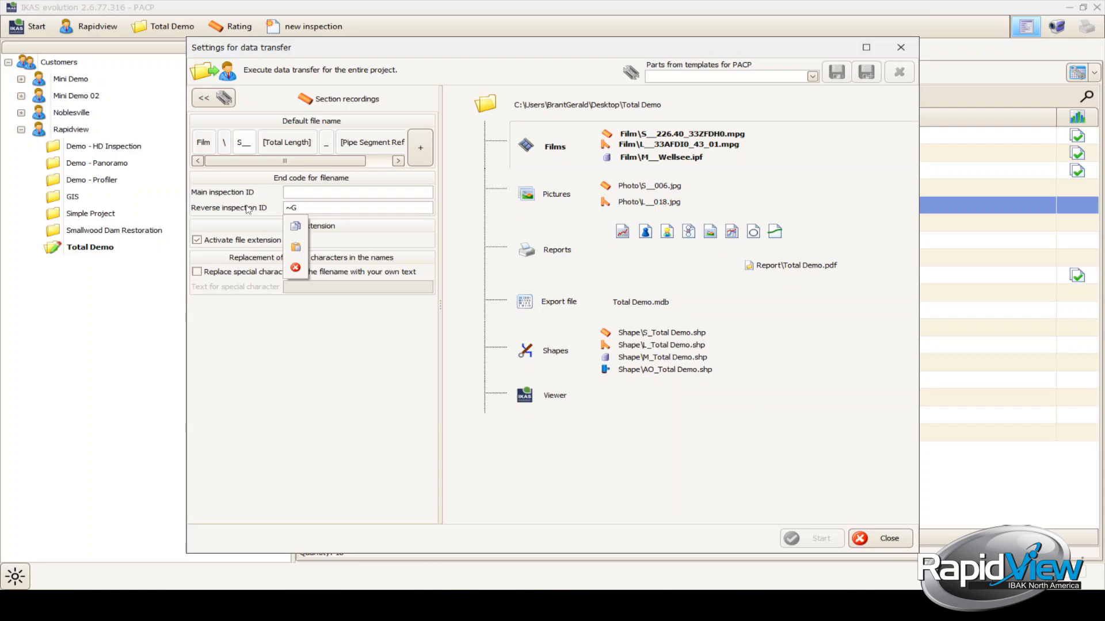
pyautogui.click(227, 243)
pyautogui.click(226, 244)
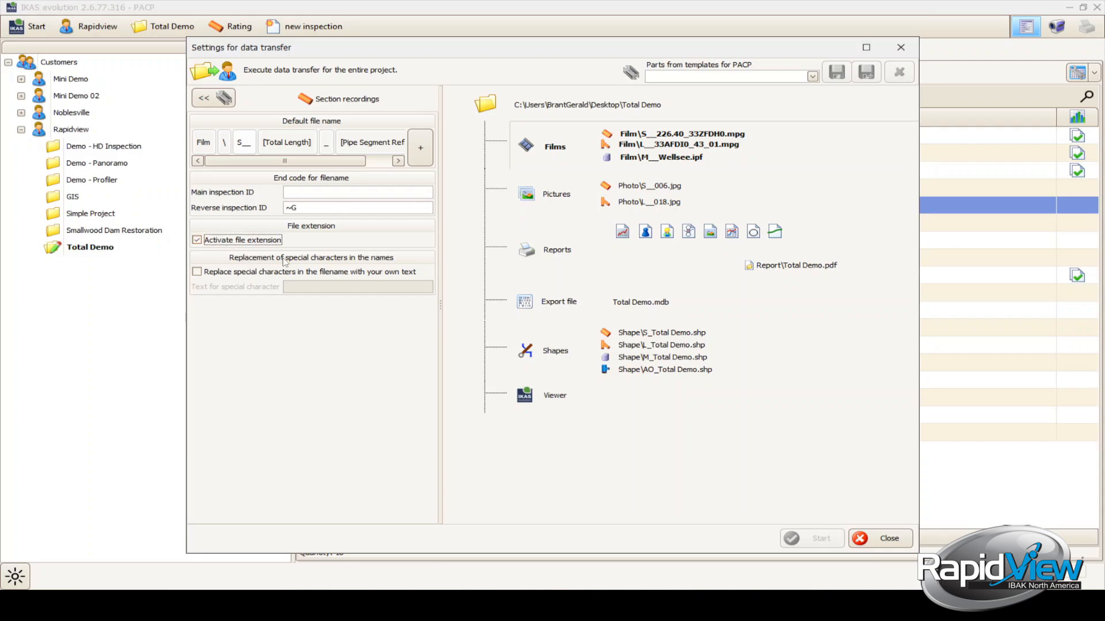
pyautogui.moveTo(252, 162); pyautogui.dragTo(304, 164)
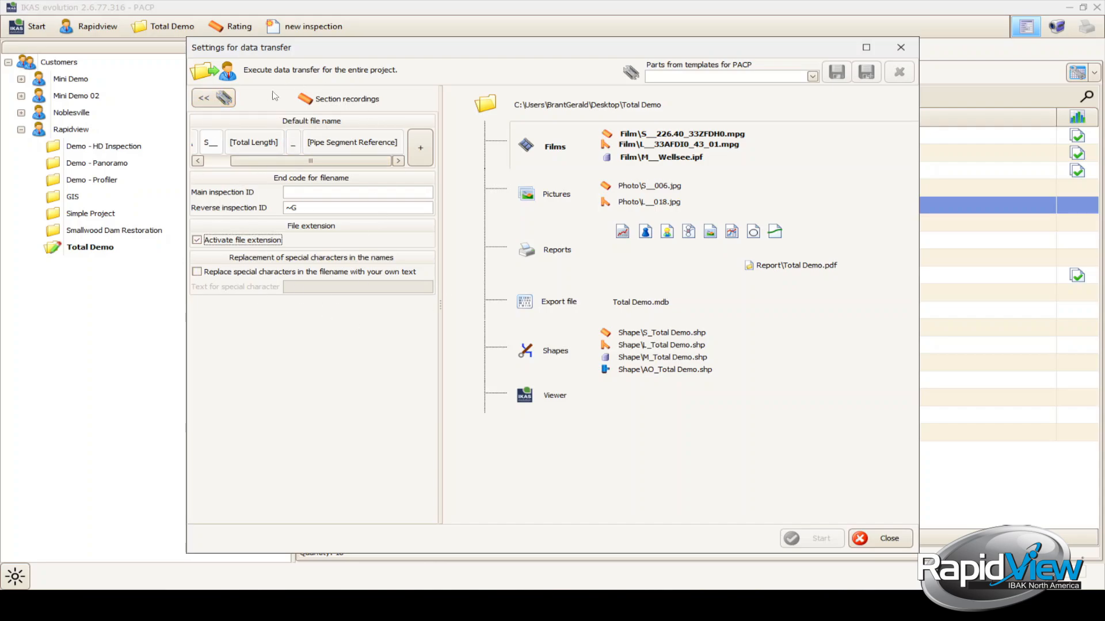
pyautogui.click(224, 103)
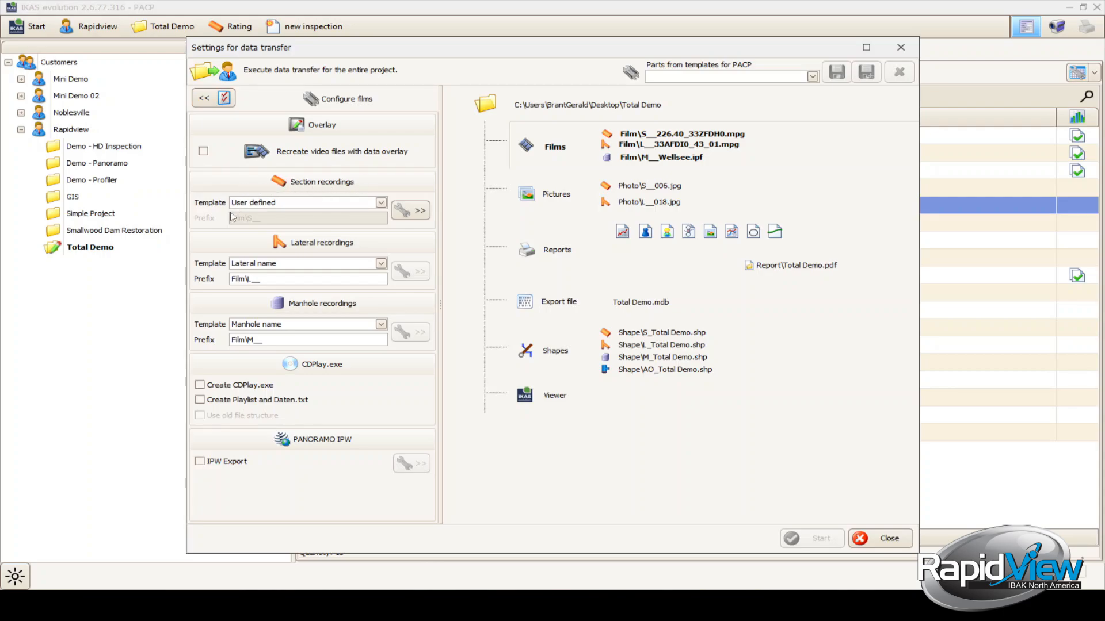
# Step: Examine the naming templates available for lateral and manhole recordings, keeping Lateral name and Manhole name selected
pyautogui.click(279, 268)
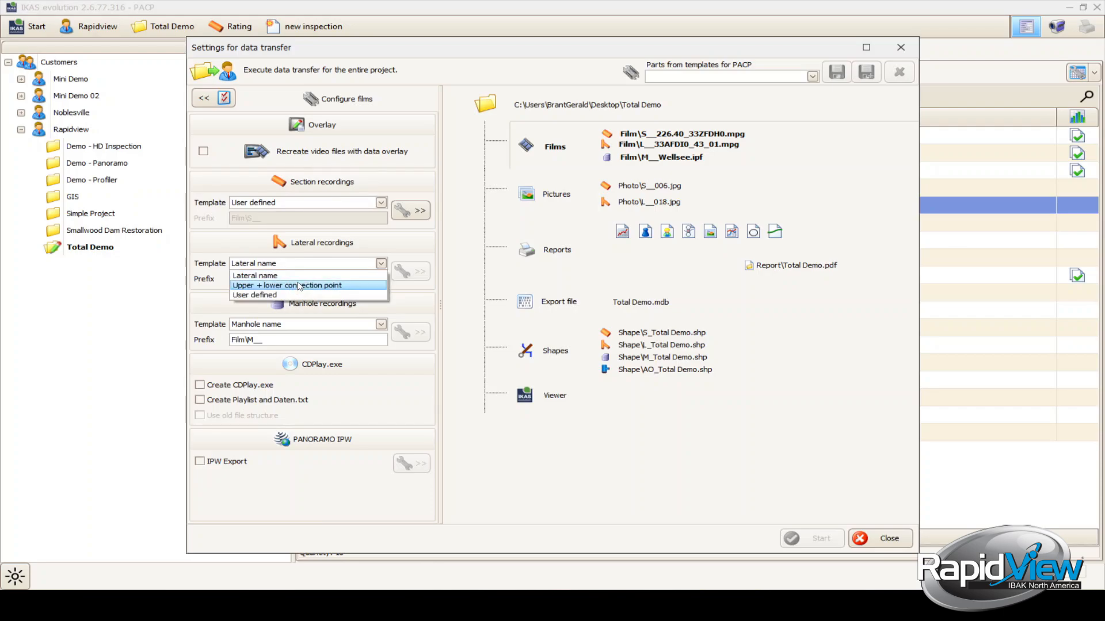
pyautogui.click(267, 276)
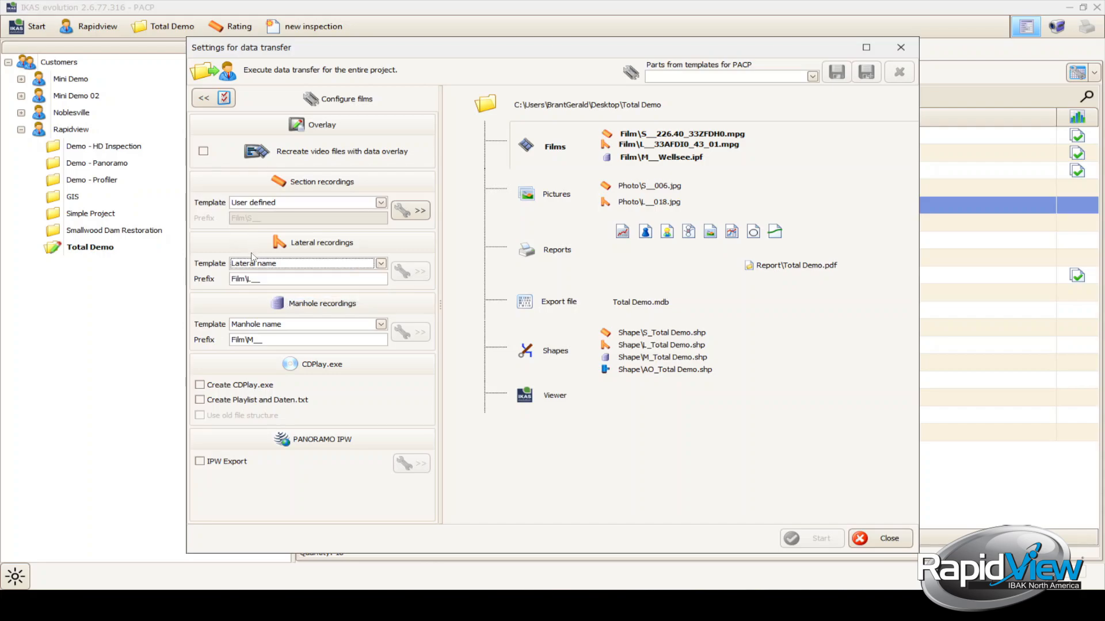
pyautogui.click(256, 280)
pyautogui.click(257, 331)
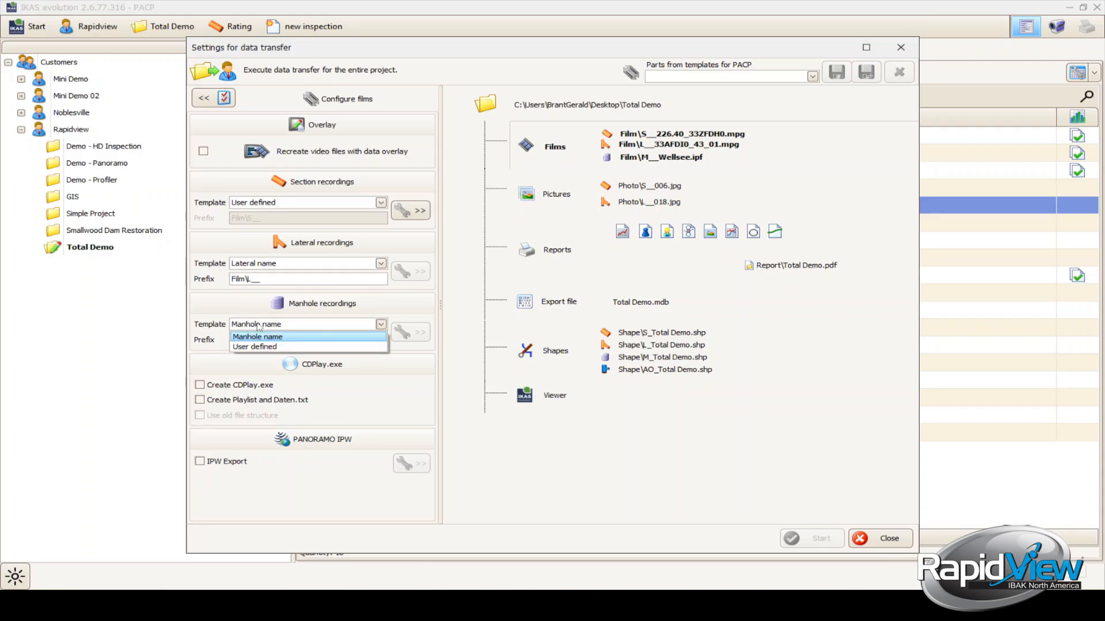
pyautogui.click(214, 303)
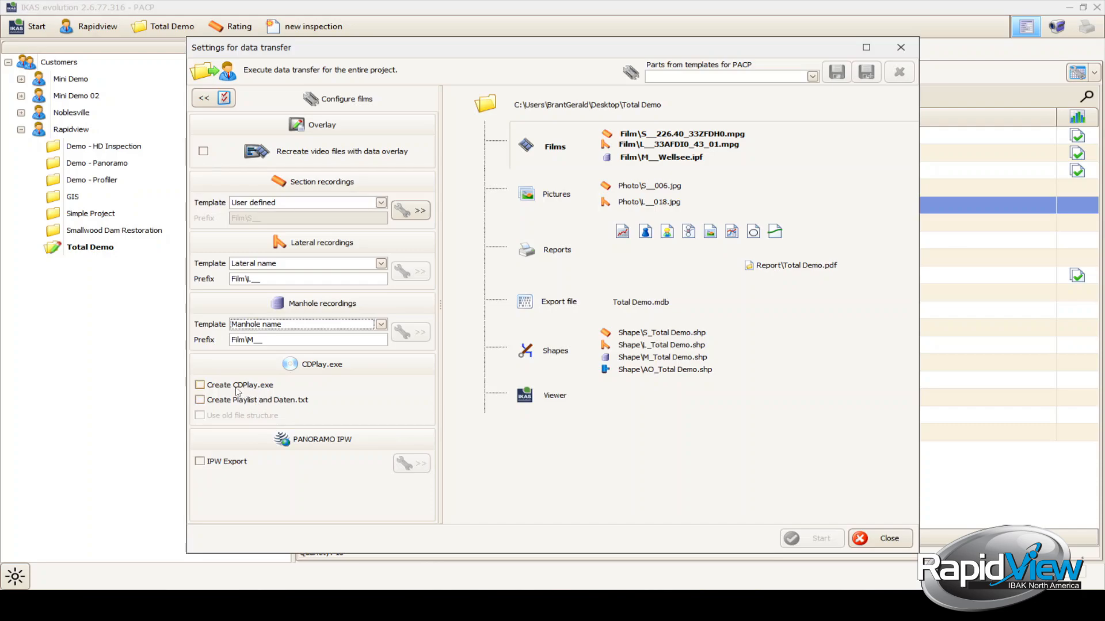
# Step: Try the Create CDPlay.exe option, turn it and the playlist option off again, and return to the selected data
pyautogui.click(211, 387)
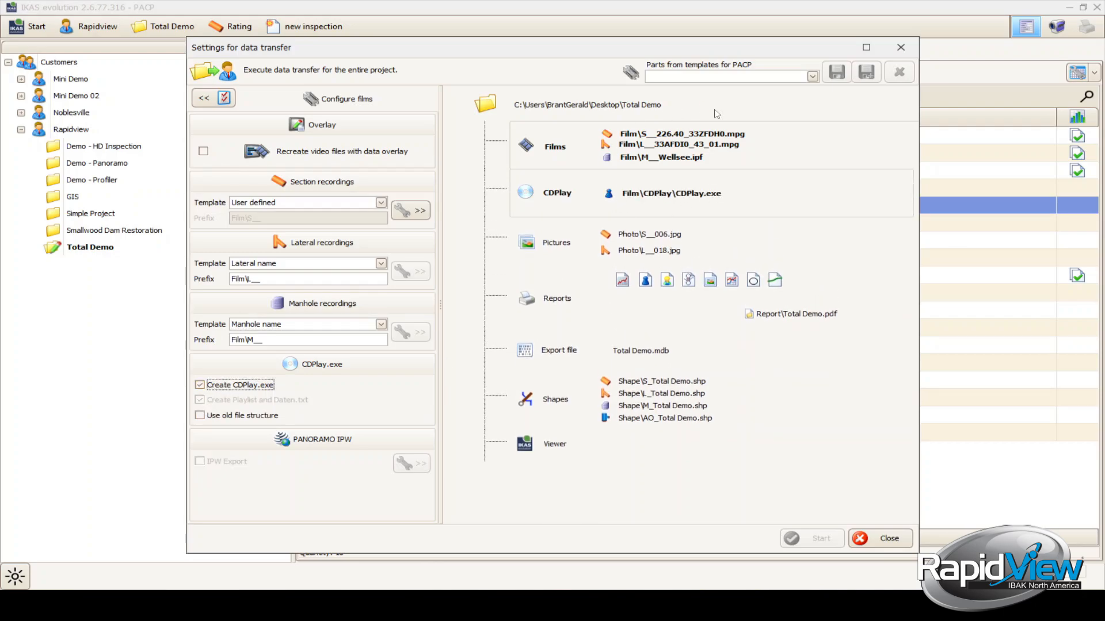
pyautogui.click(215, 389)
pyautogui.click(209, 401)
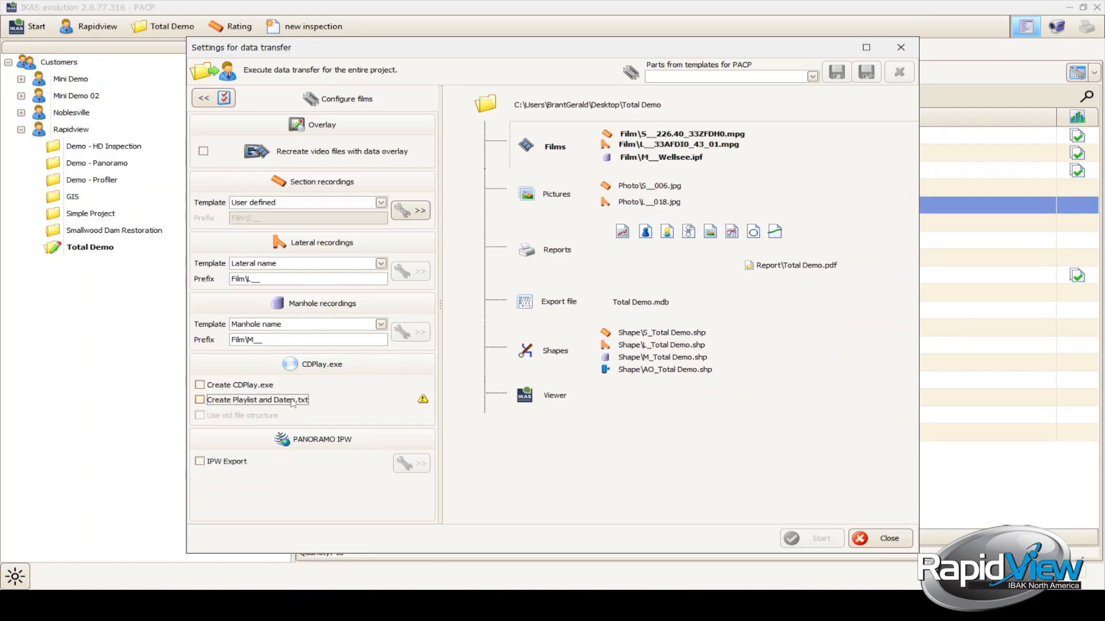
pyautogui.click(254, 465)
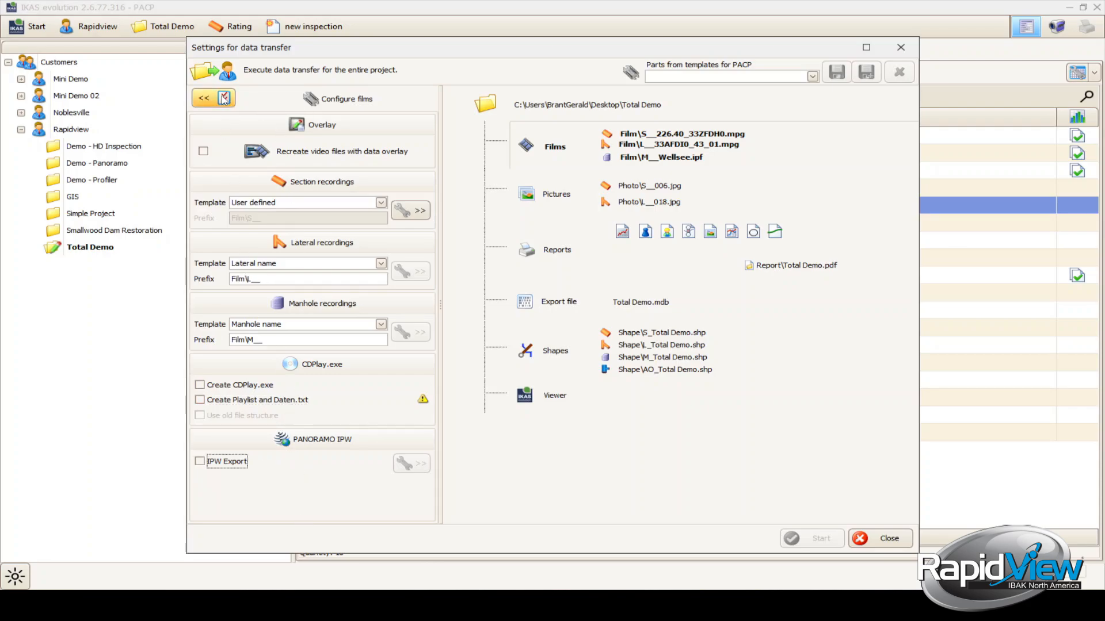
pyautogui.click(224, 102)
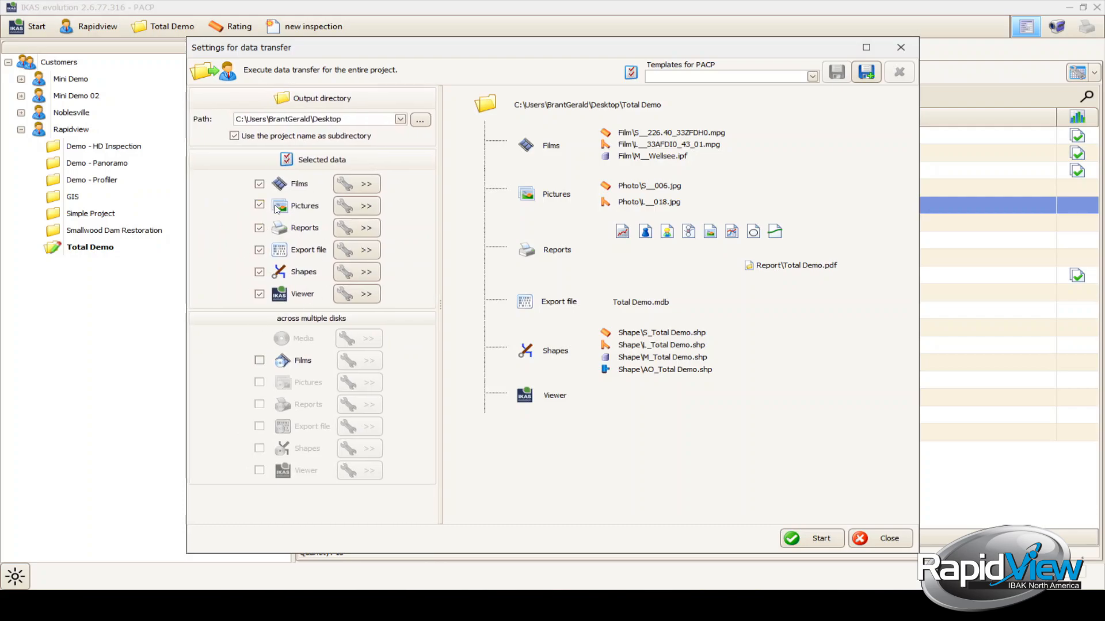
# Step: Try the User defined template for section pictures, set it back to Picture no, and return to the selected data
pyautogui.click(350, 209)
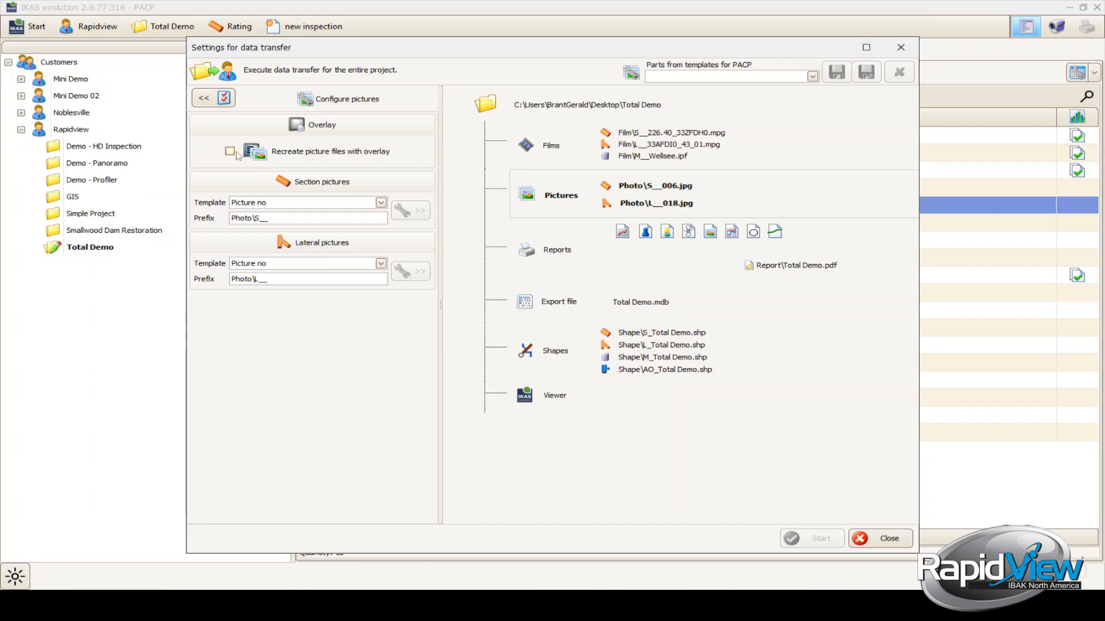
pyautogui.click(274, 205)
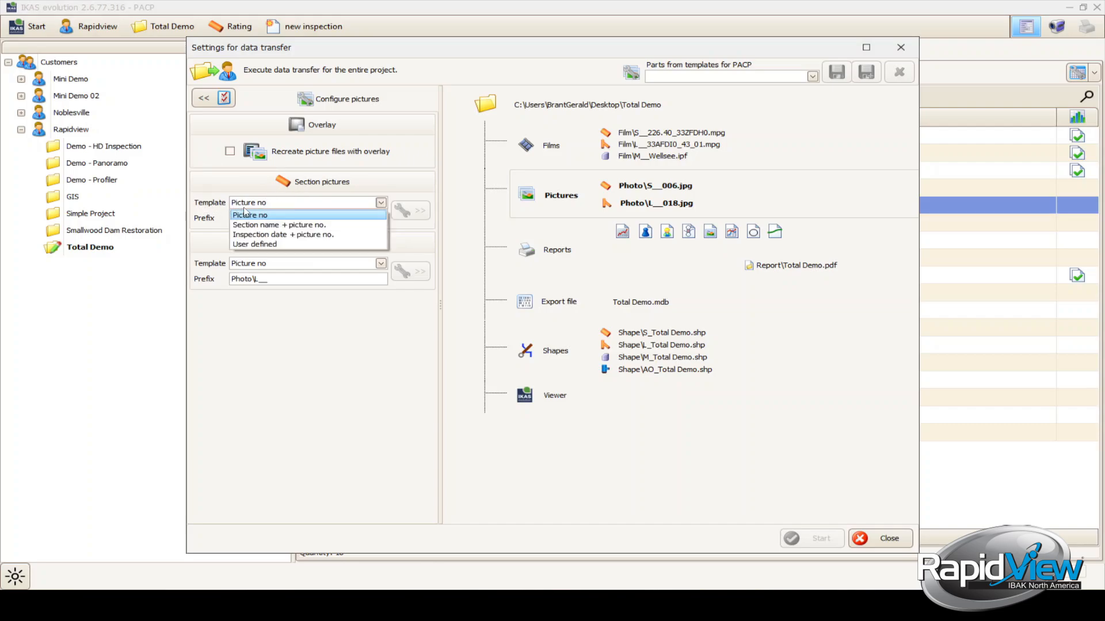
pyautogui.click(281, 245)
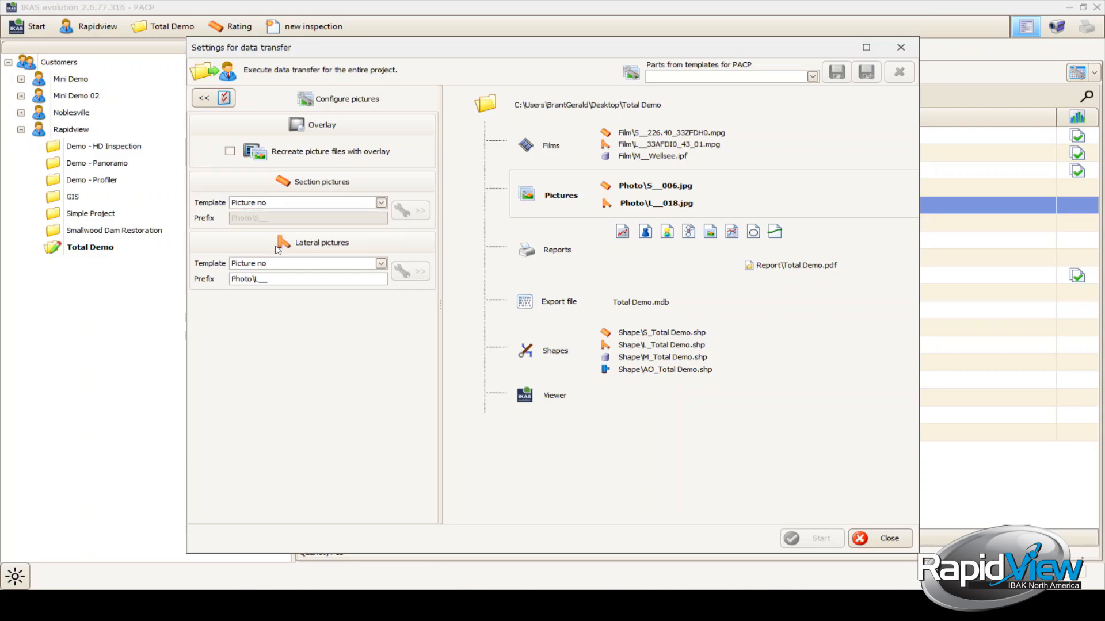
pyautogui.click(381, 203)
pyautogui.click(311, 217)
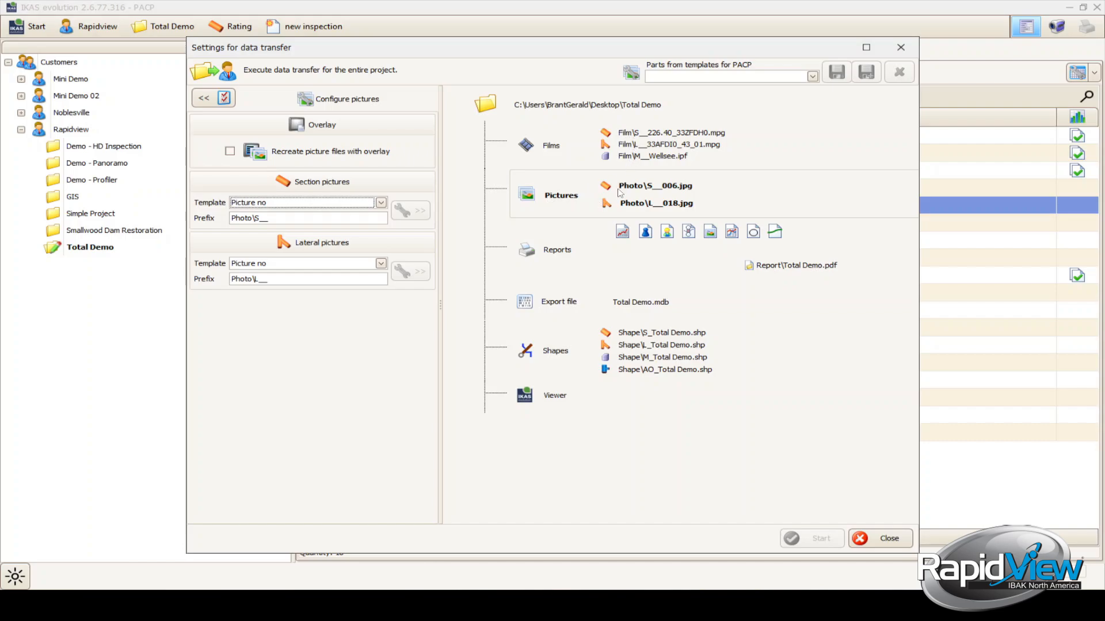
pyautogui.click(225, 103)
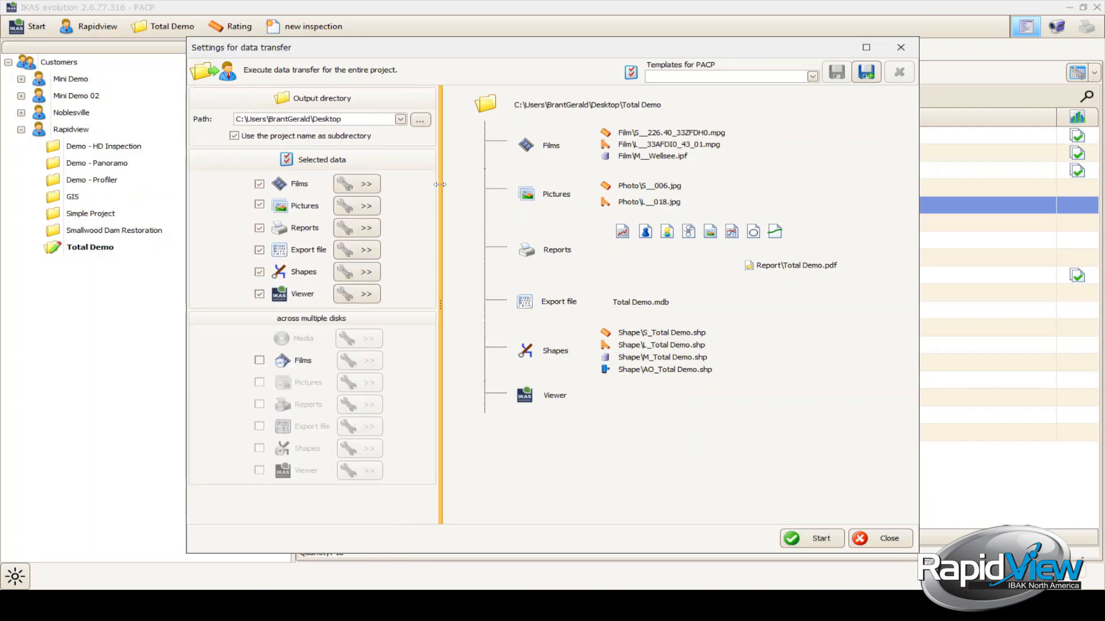
# Step: Open the report settings and set the project PDF filename template to Project name
pyautogui.click(352, 230)
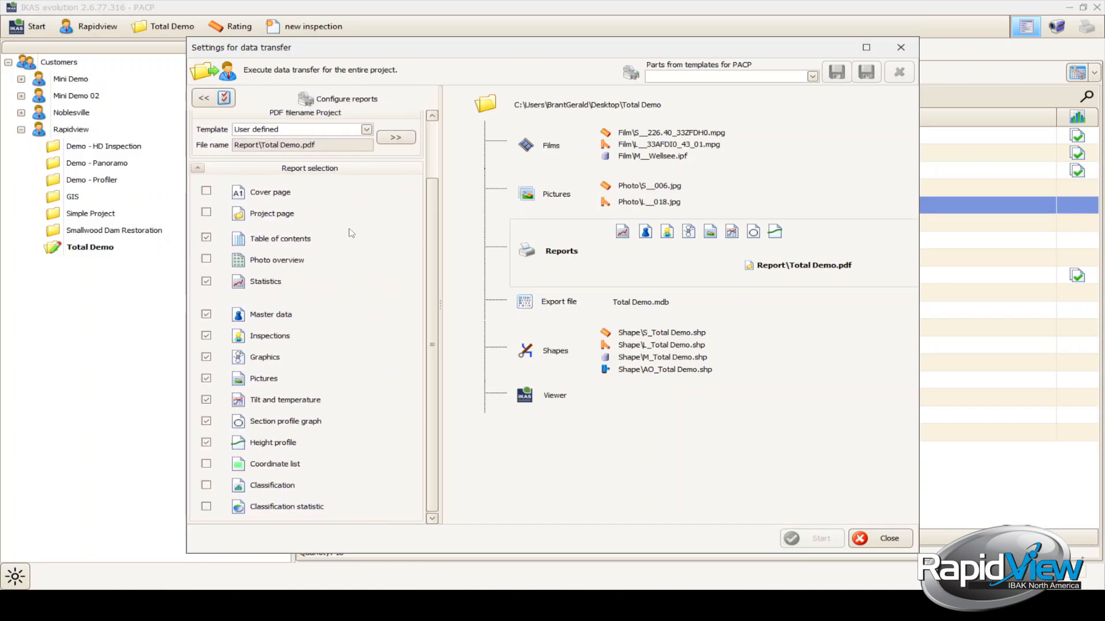
pyautogui.scroll(2, 348, 254)
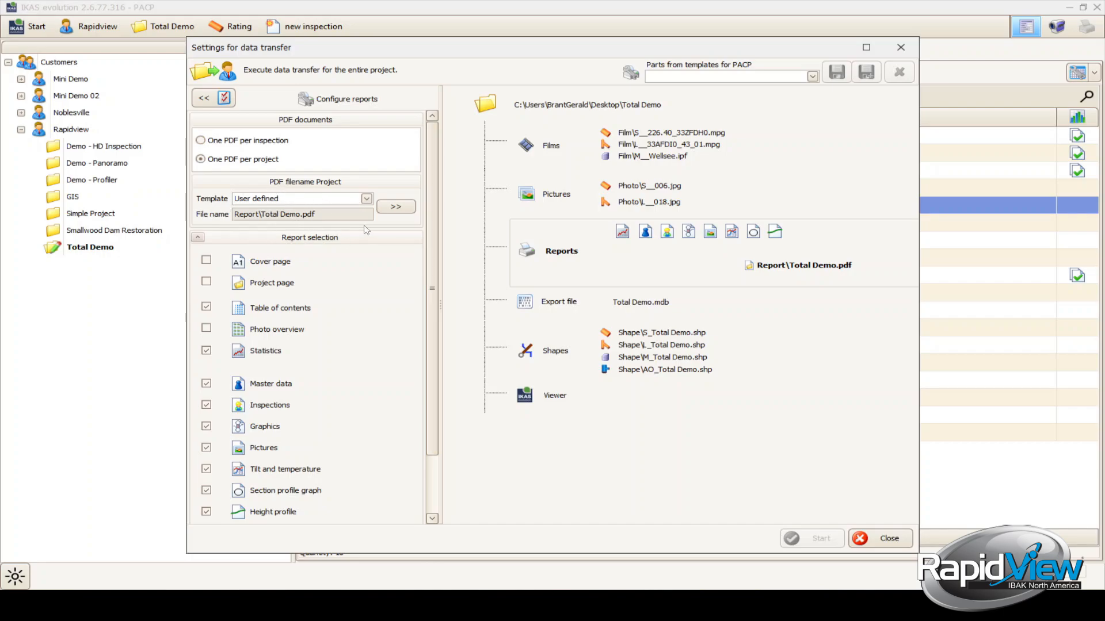
pyautogui.click(317, 200)
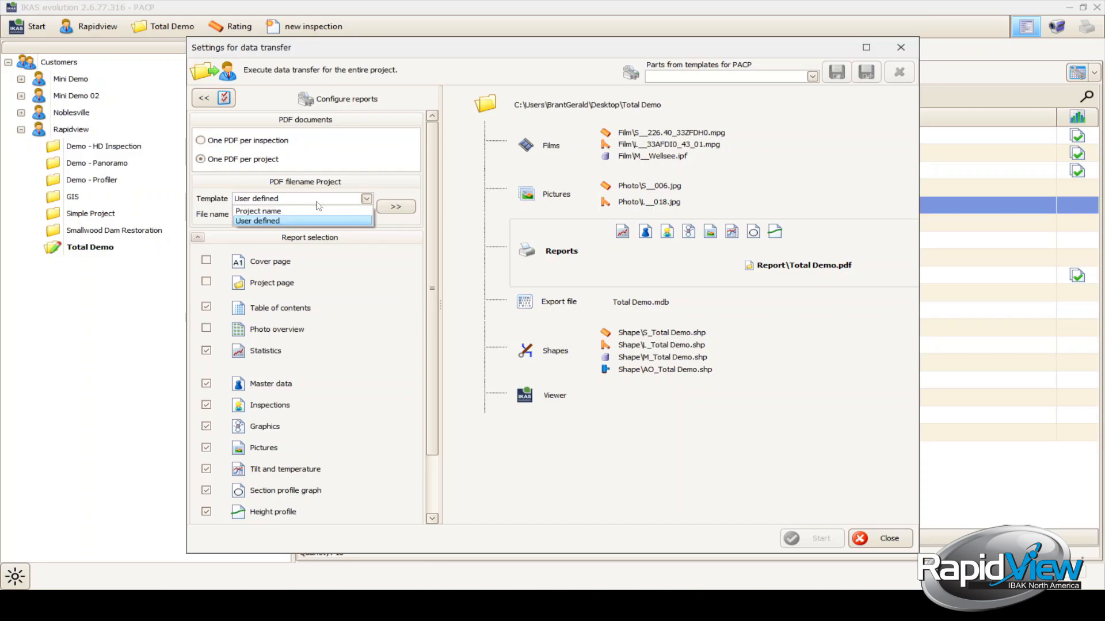
pyautogui.click(286, 212)
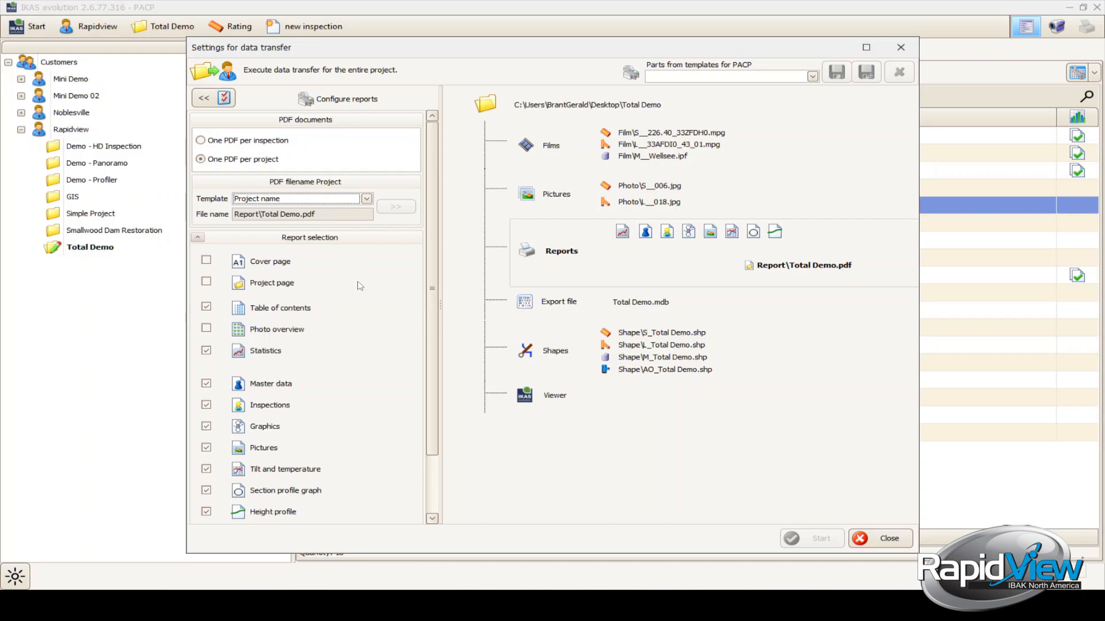
# Step: Try One PDF per inspection to compare its report options, then switch back to One PDF per project
pyautogui.scroll(-3, 360, 286)
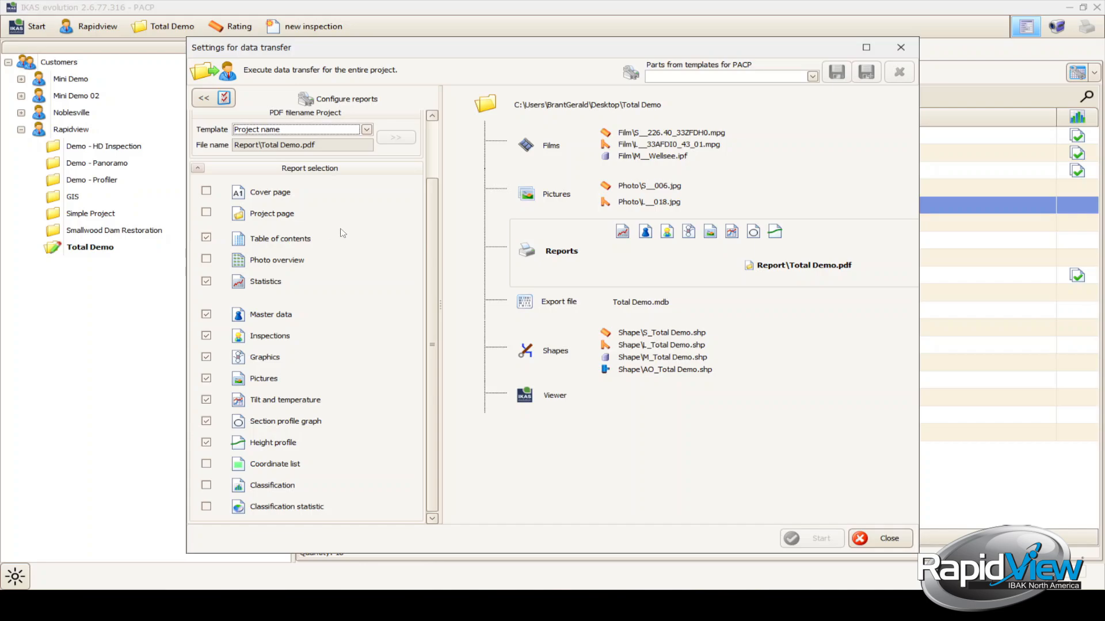
pyautogui.scroll(2, 343, 233)
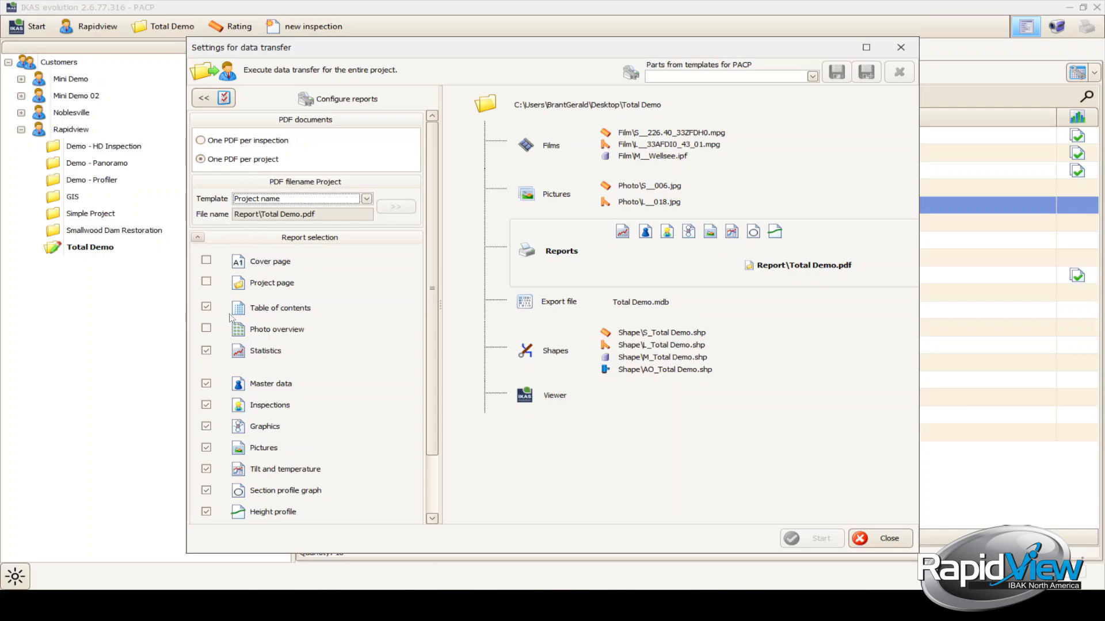
pyautogui.click(215, 141)
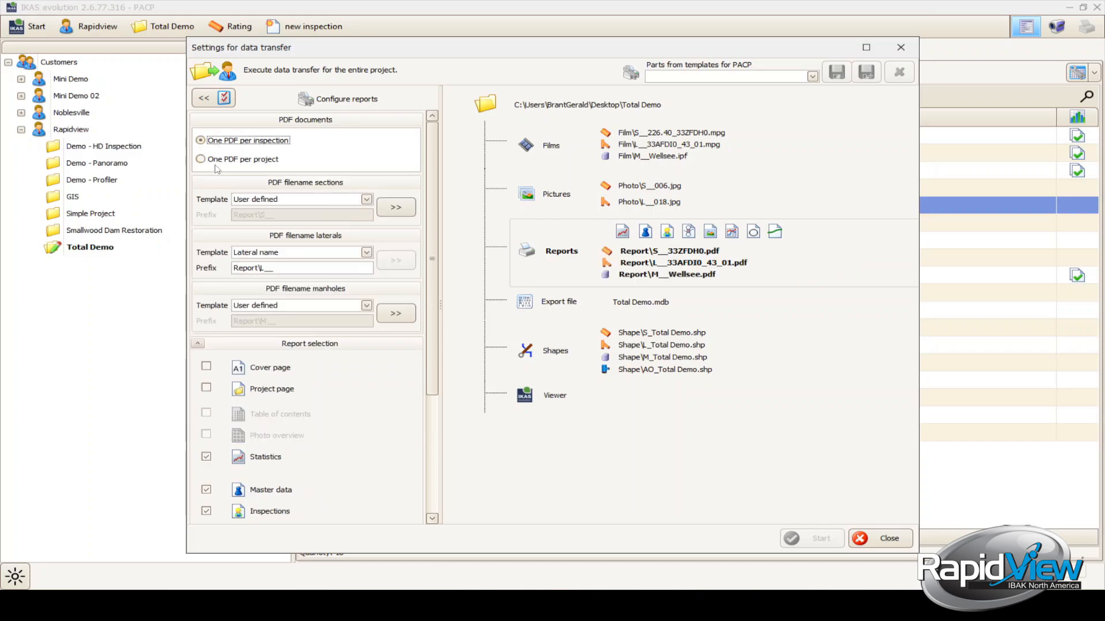
pyautogui.scroll(-3, 247, 403)
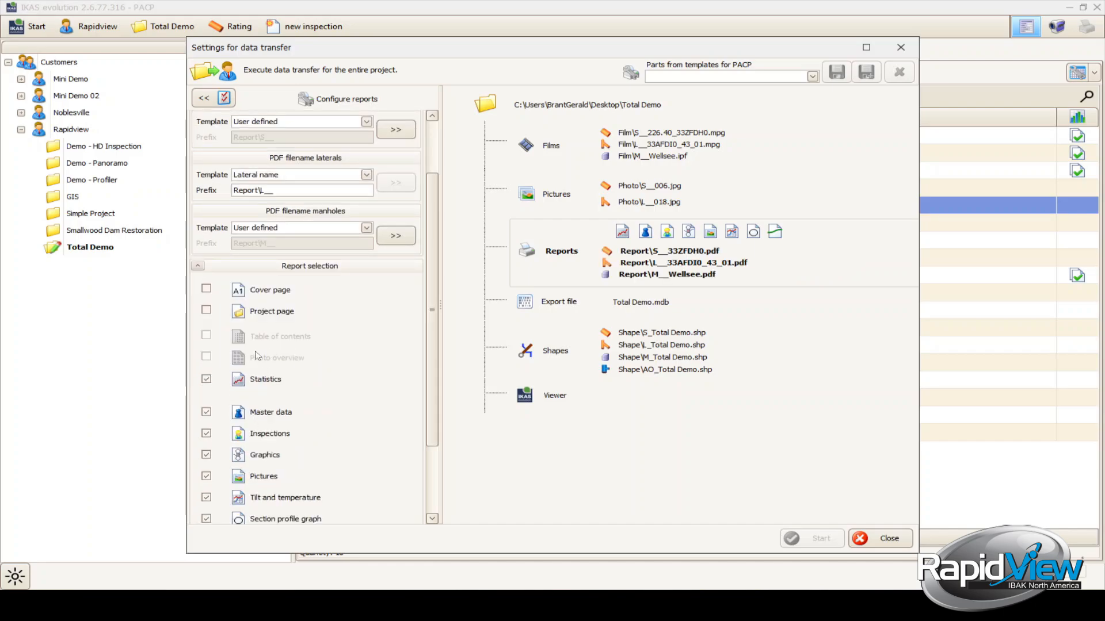
pyautogui.scroll(3, 204, 198)
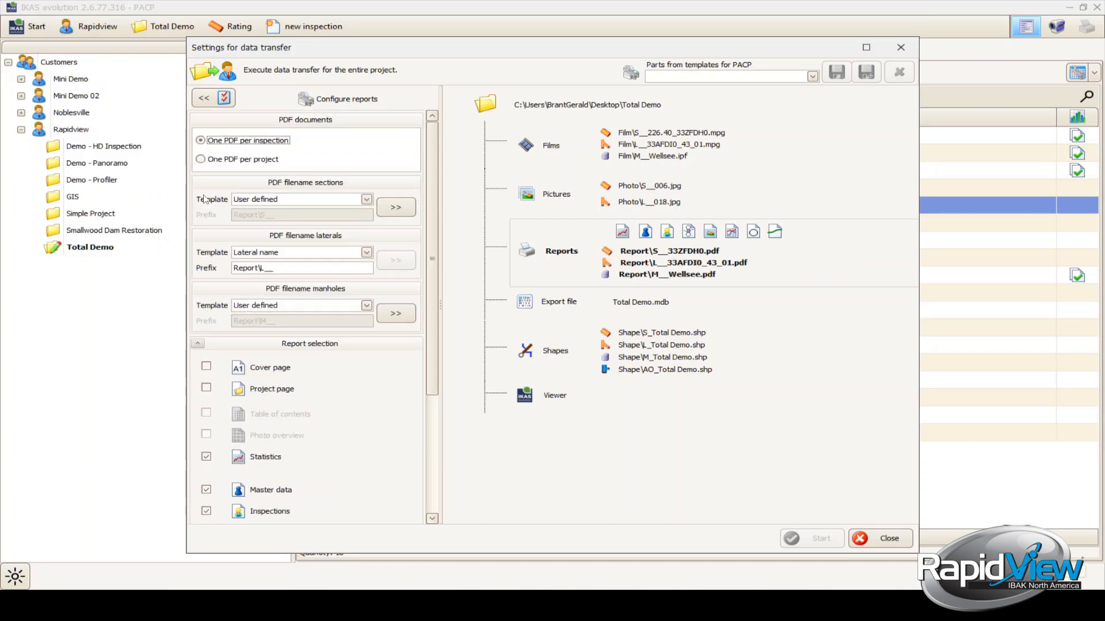
pyautogui.click(218, 160)
# Step: Include the Coordinate list in the report selection, check the selected reports, and return to the selected data
pyautogui.scroll(-3, 218, 293)
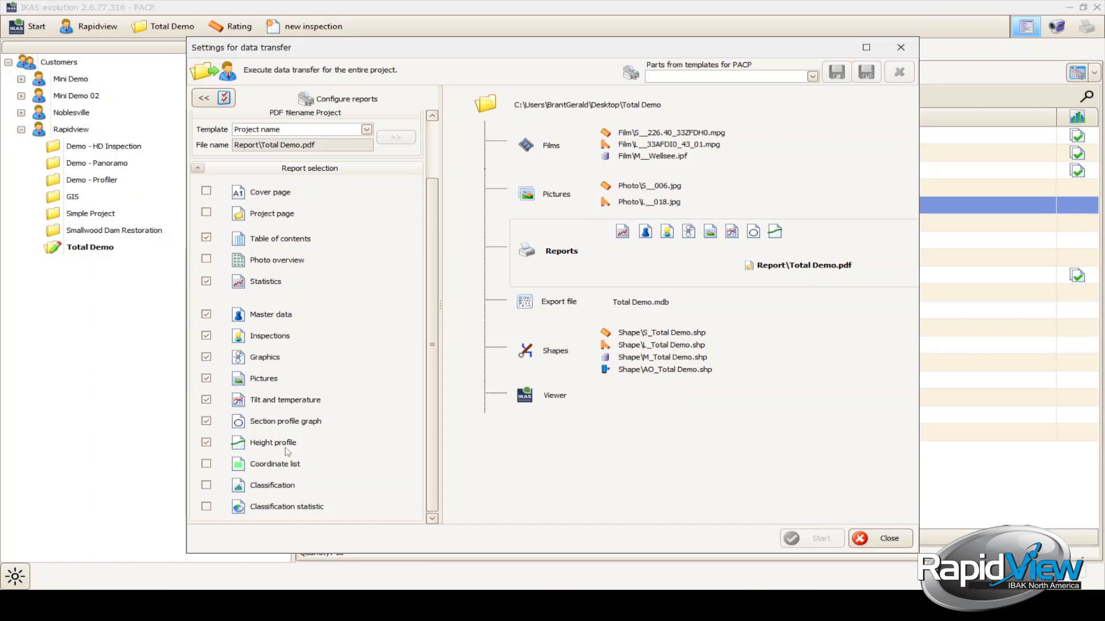
pyautogui.click(219, 473)
pyautogui.scroll(1, 351, 508)
pyautogui.scroll(-1, 374, 506)
pyautogui.scroll(1, 374, 489)
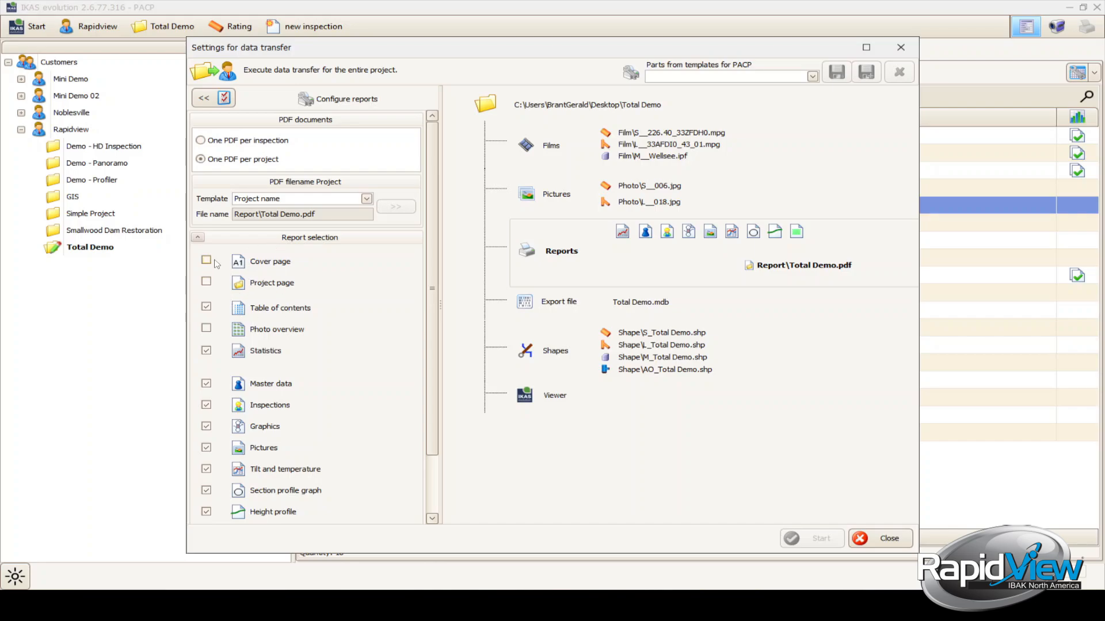
pyautogui.scroll(-1, 378, 323)
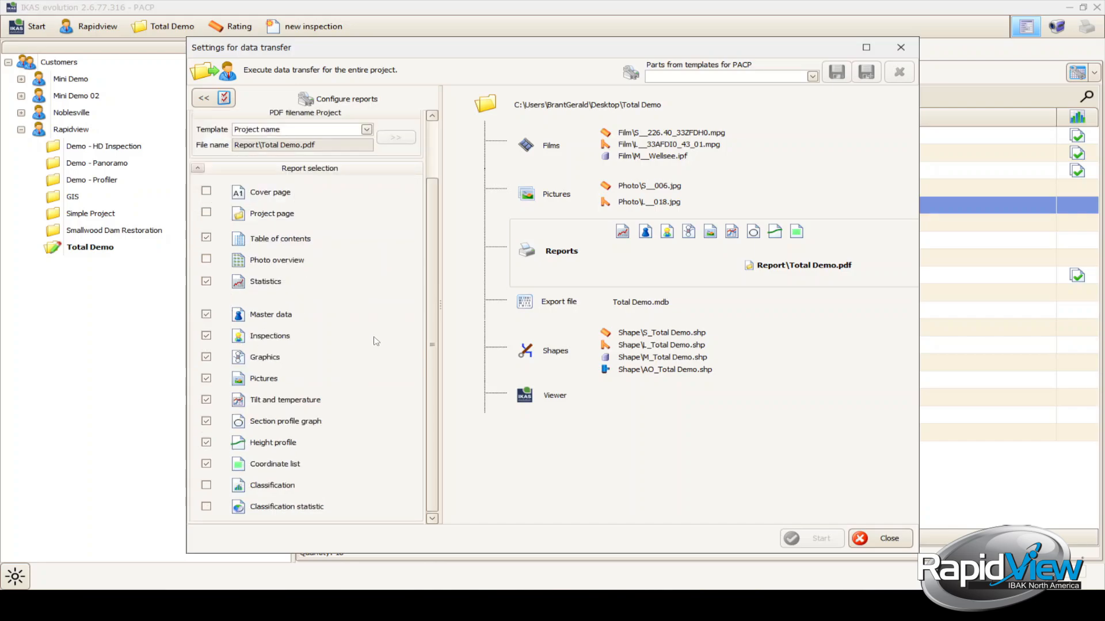
pyautogui.scroll(1, 365, 454)
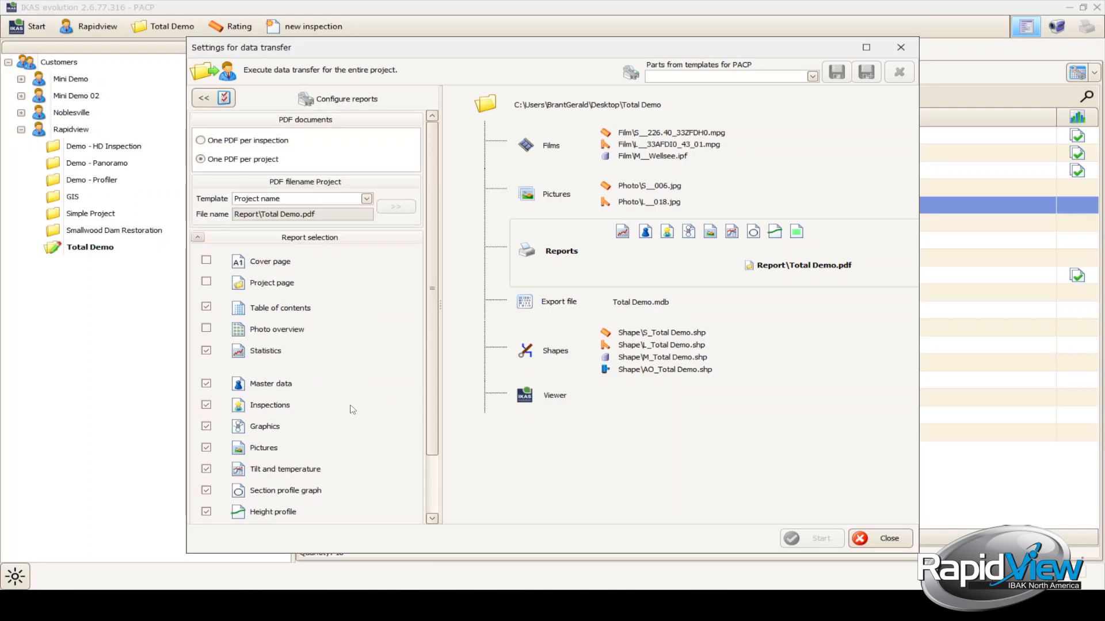
pyautogui.scroll(-1, 345, 417)
pyautogui.scroll(1, 317, 321)
pyautogui.click(217, 101)
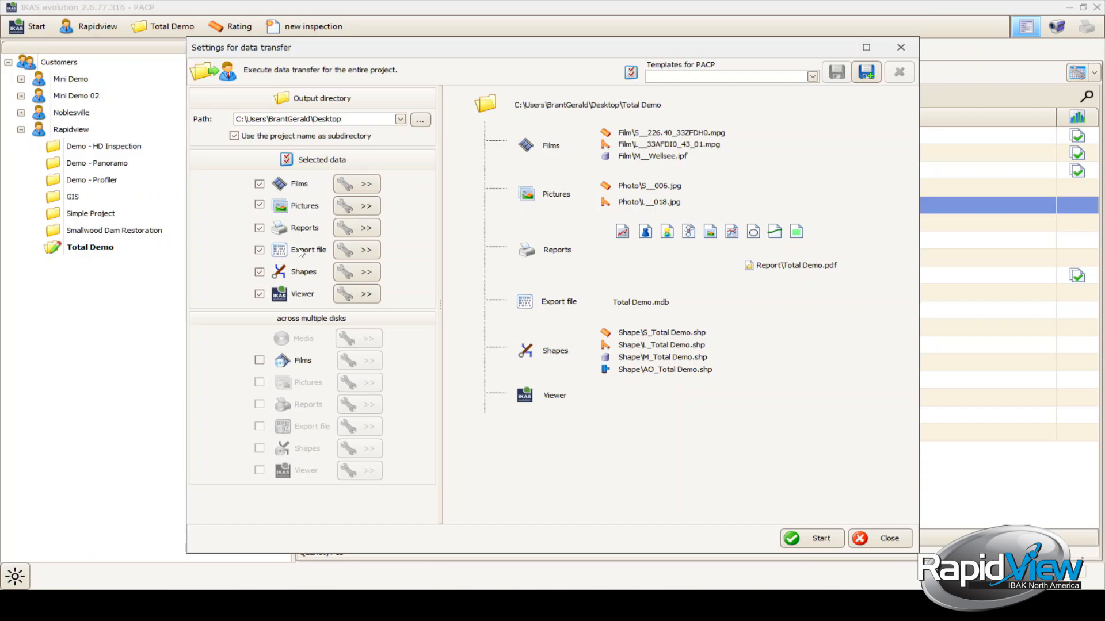
# Step: Open the export file settings, check the file name field's options, and return to the selected data
pyautogui.click(349, 252)
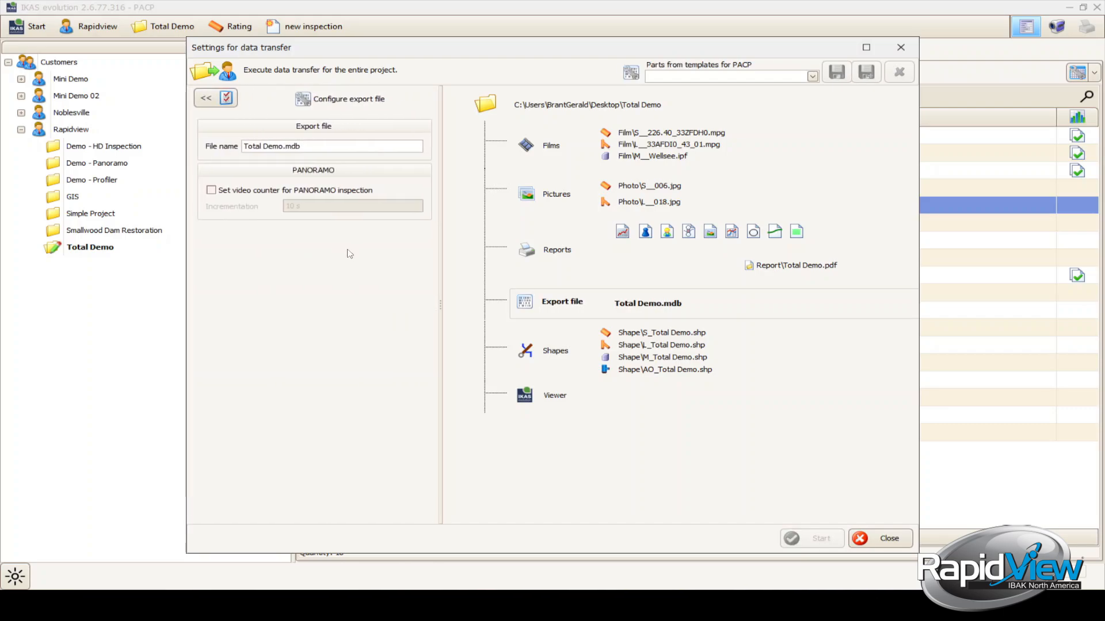
pyautogui.click(291, 147)
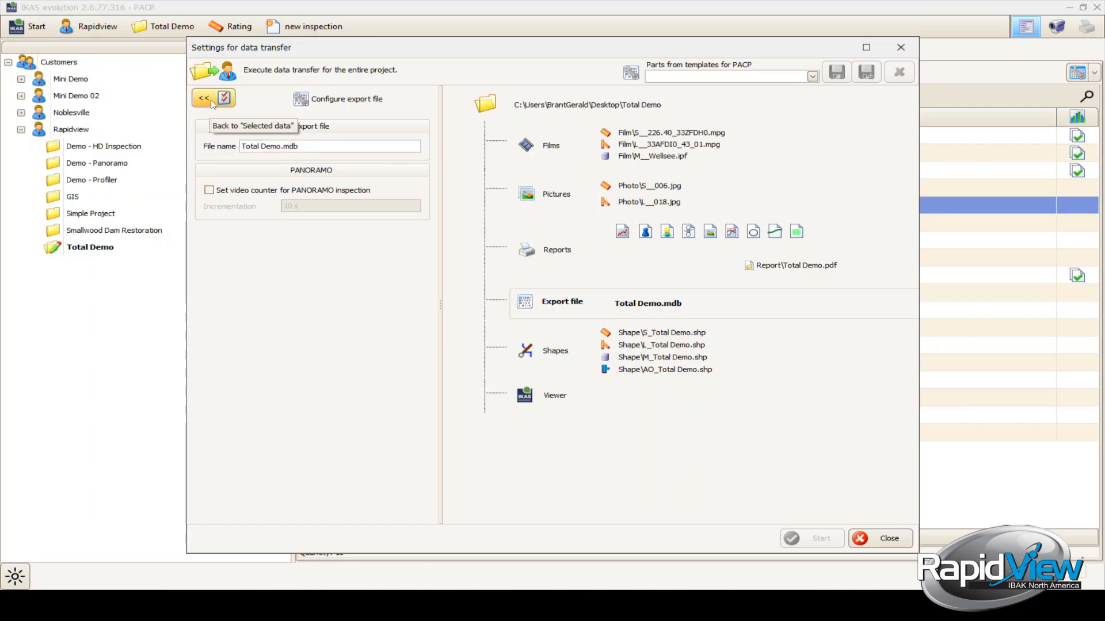
pyautogui.click(252, 148)
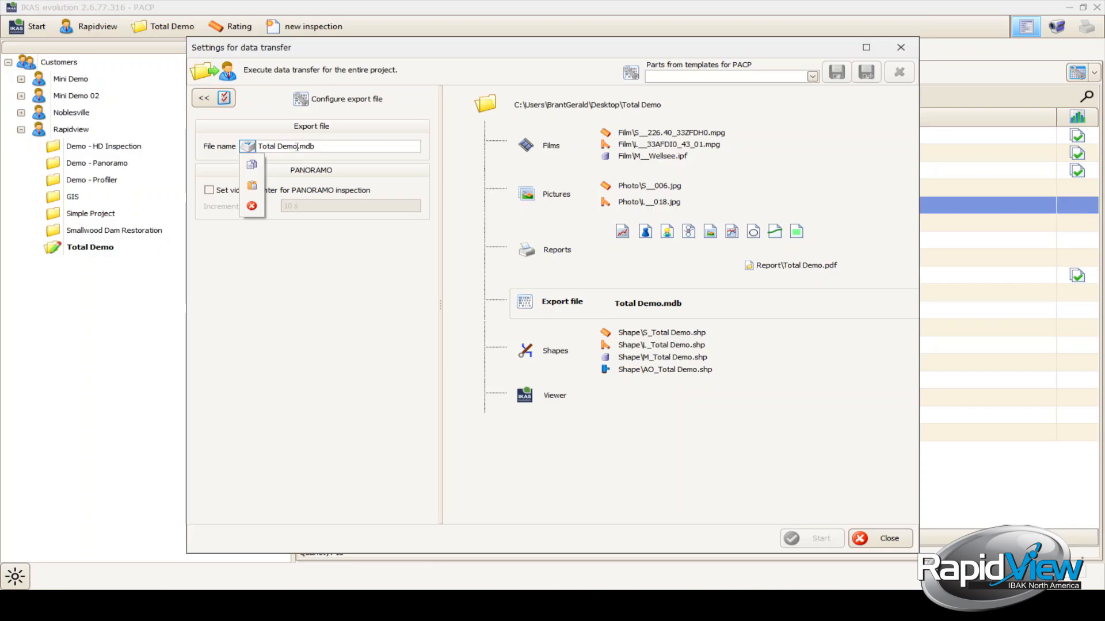
pyautogui.click(204, 98)
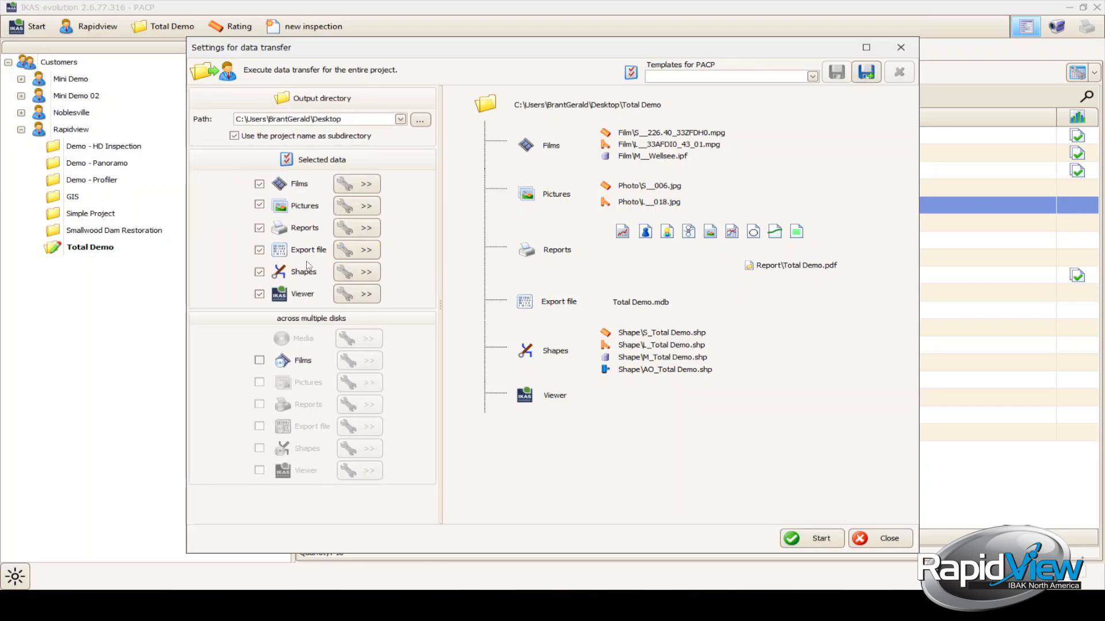
# Step: Open the shape settings and review the Lateral and Manhole attributes before going back to the Section attributes
pyautogui.click(353, 275)
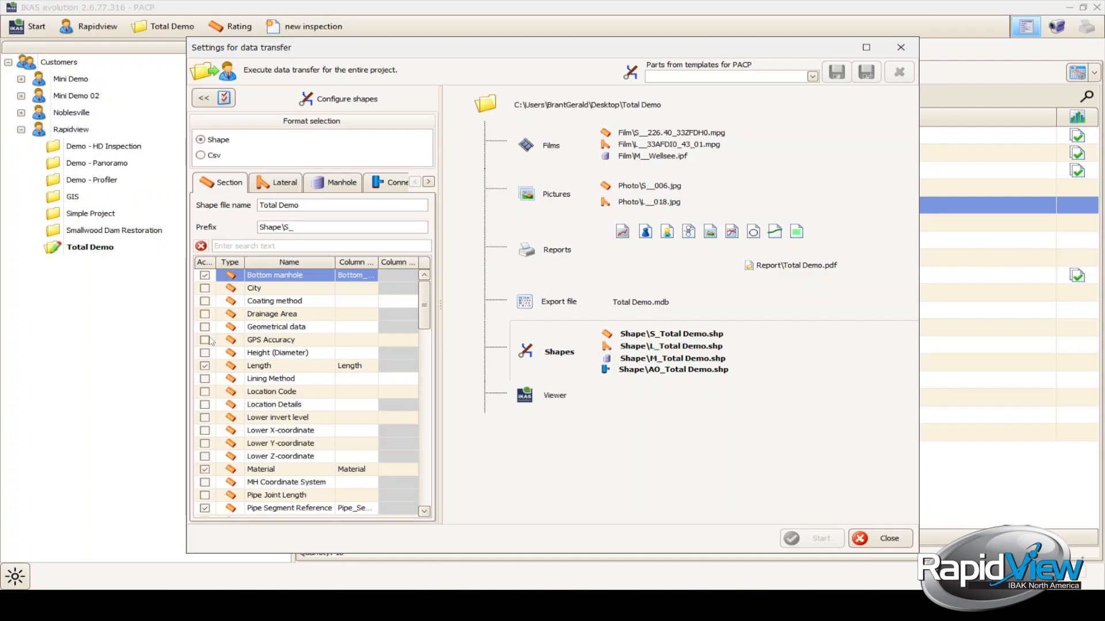
pyautogui.click(264, 184)
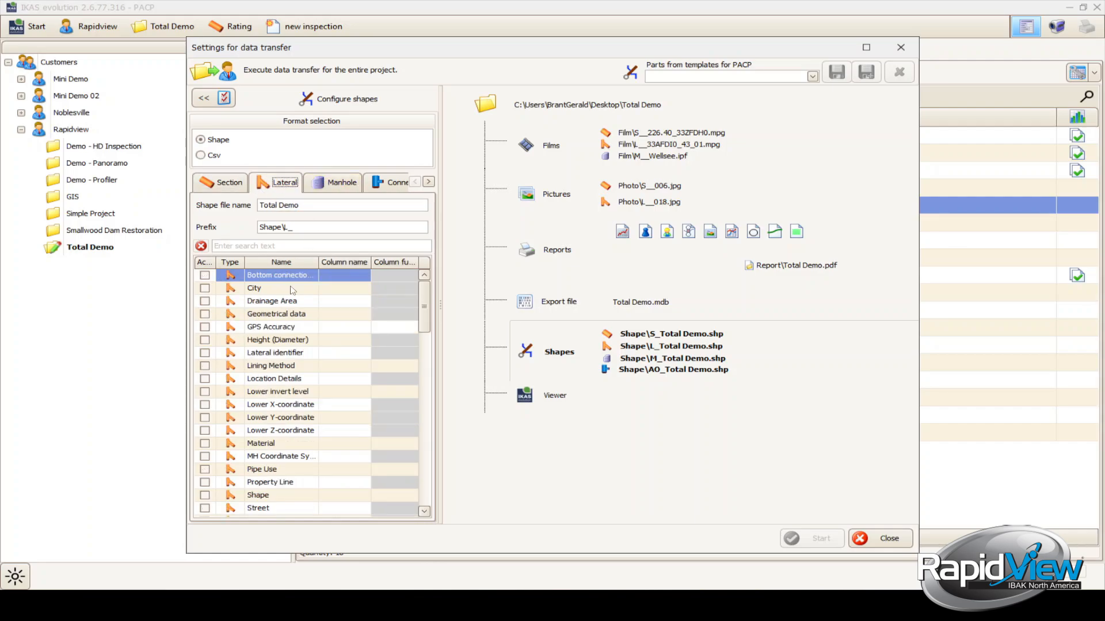
pyautogui.click(334, 181)
pyautogui.click(225, 183)
# Step: Include O & M Quick Rating and Structural Quick Rating in the Section shape attributes, check the list, and return to the selected data
pyautogui.scroll(-18, 206, 451)
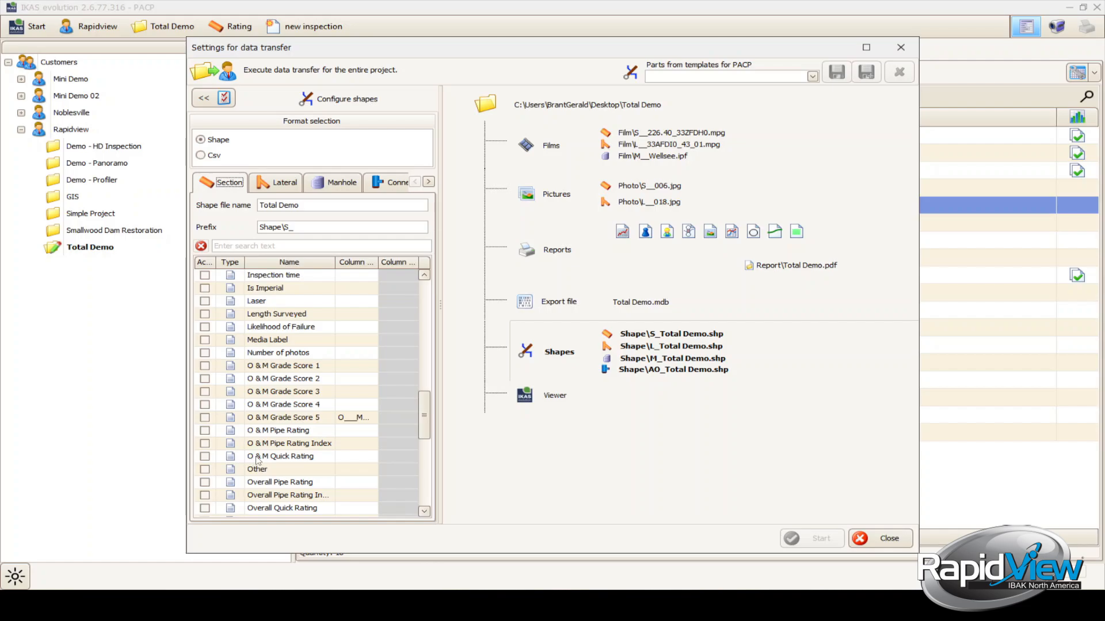
pyautogui.click(218, 458)
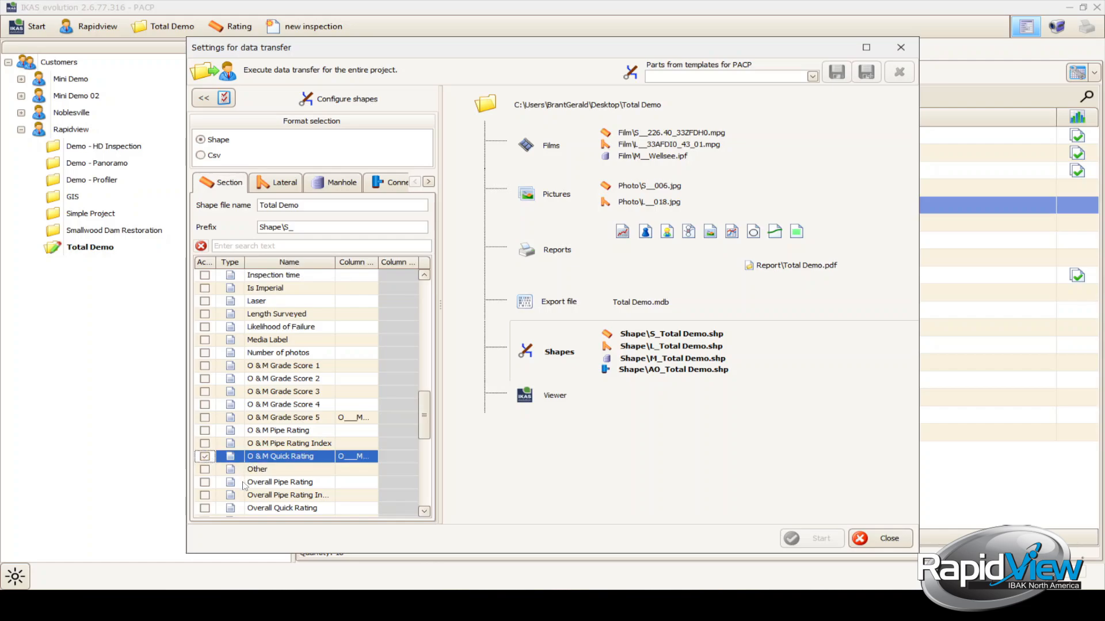
pyautogui.scroll(-10, 244, 488)
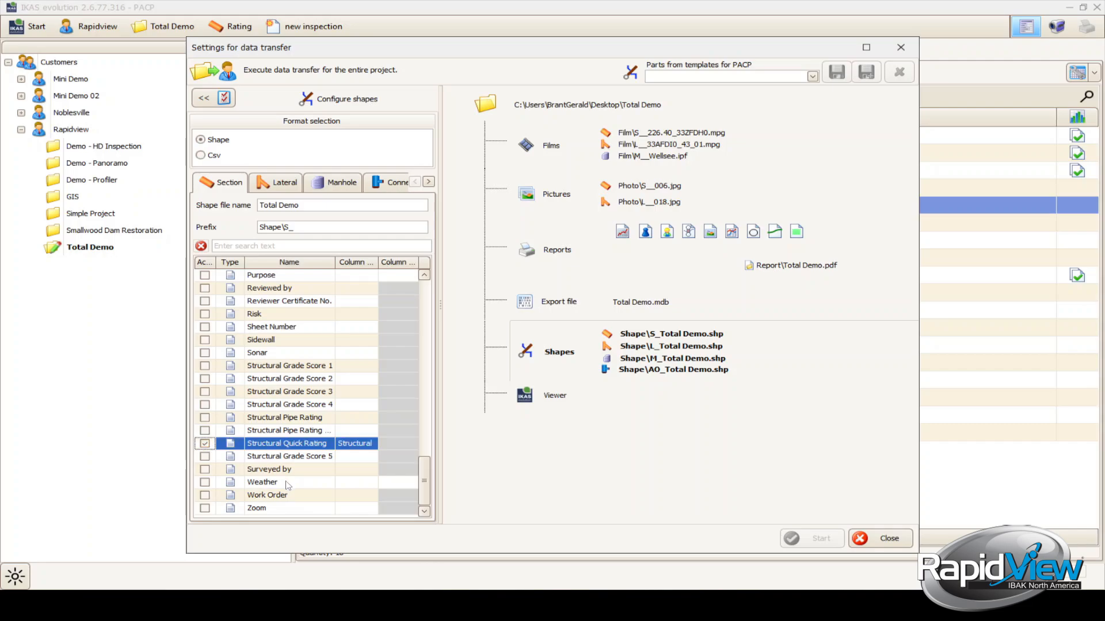
pyautogui.scroll(3, 284, 492)
pyautogui.scroll(2, 282, 443)
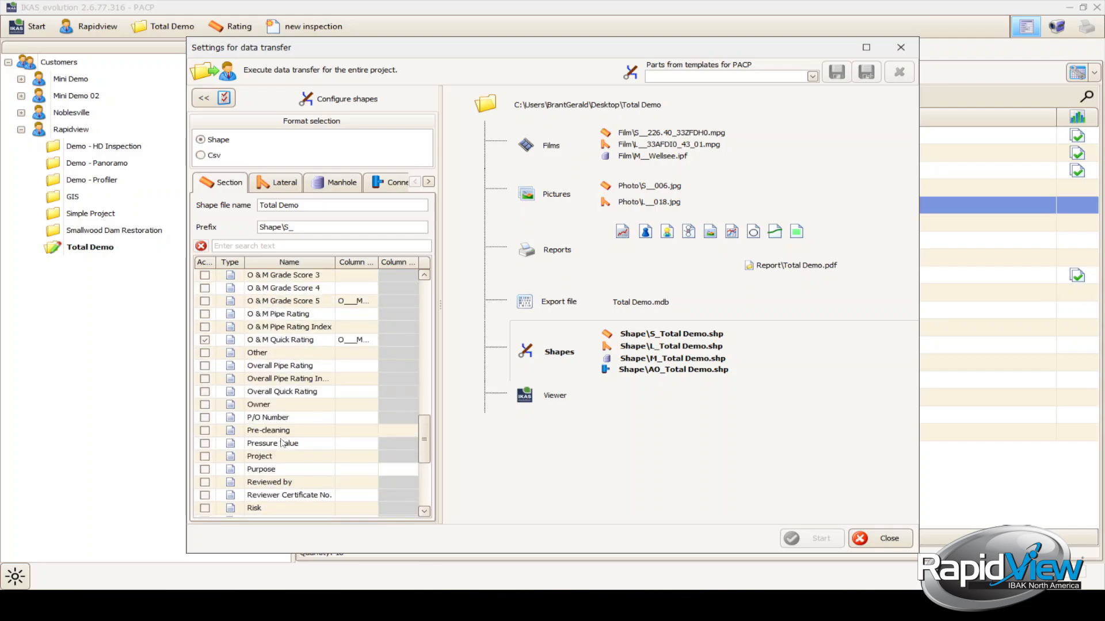
pyautogui.scroll(12, 281, 443)
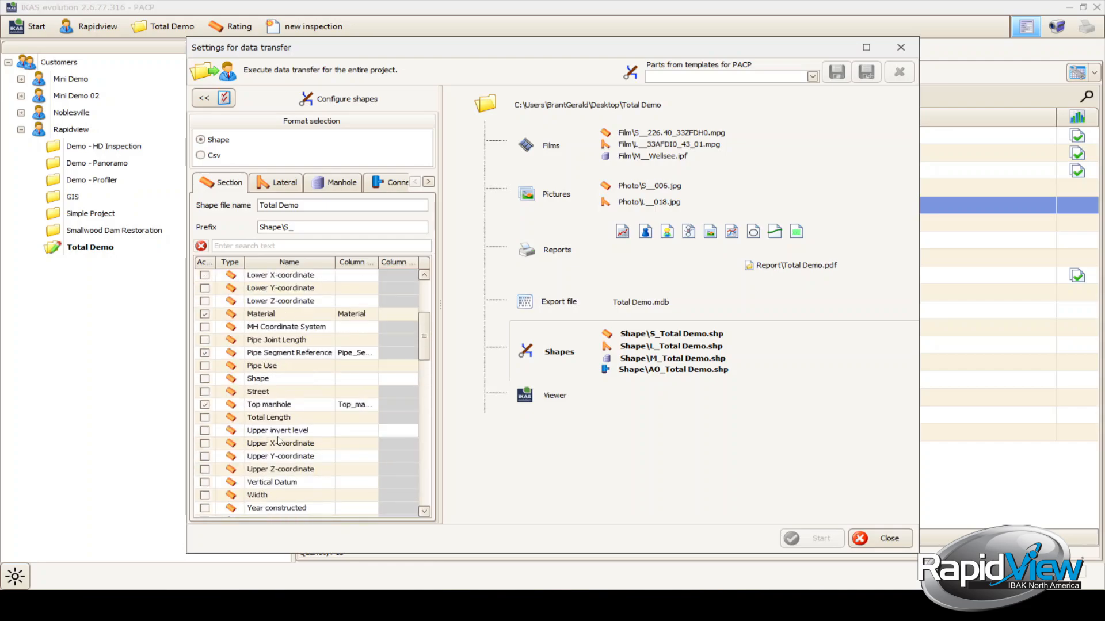
pyautogui.click(204, 97)
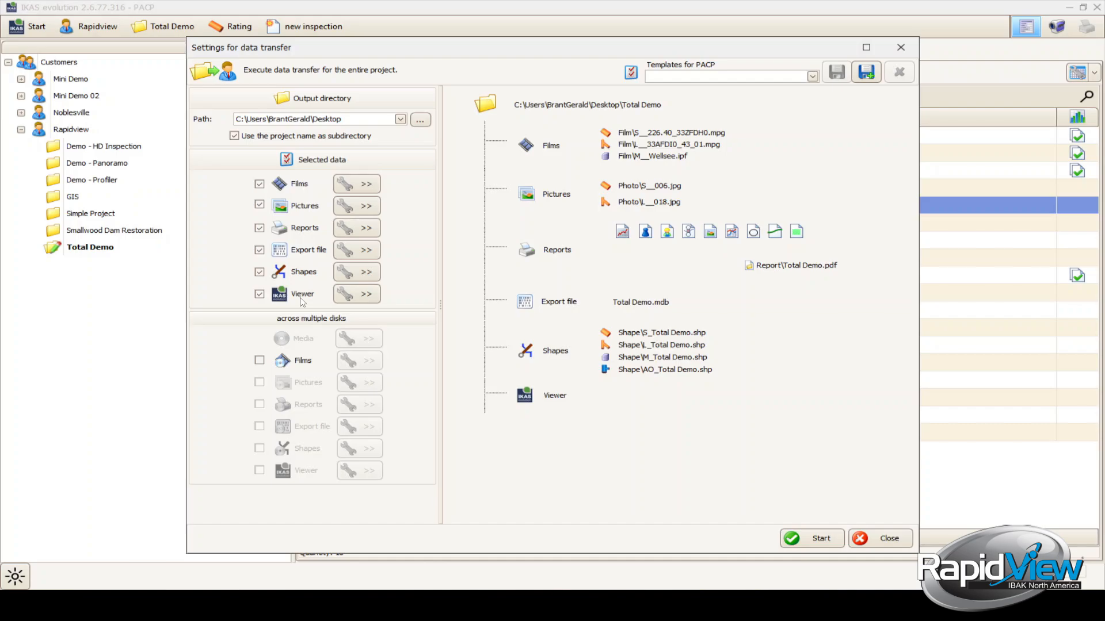
# Step: Check the viewer's language and perimeter settings and return to the selected data
pyautogui.click(344, 294)
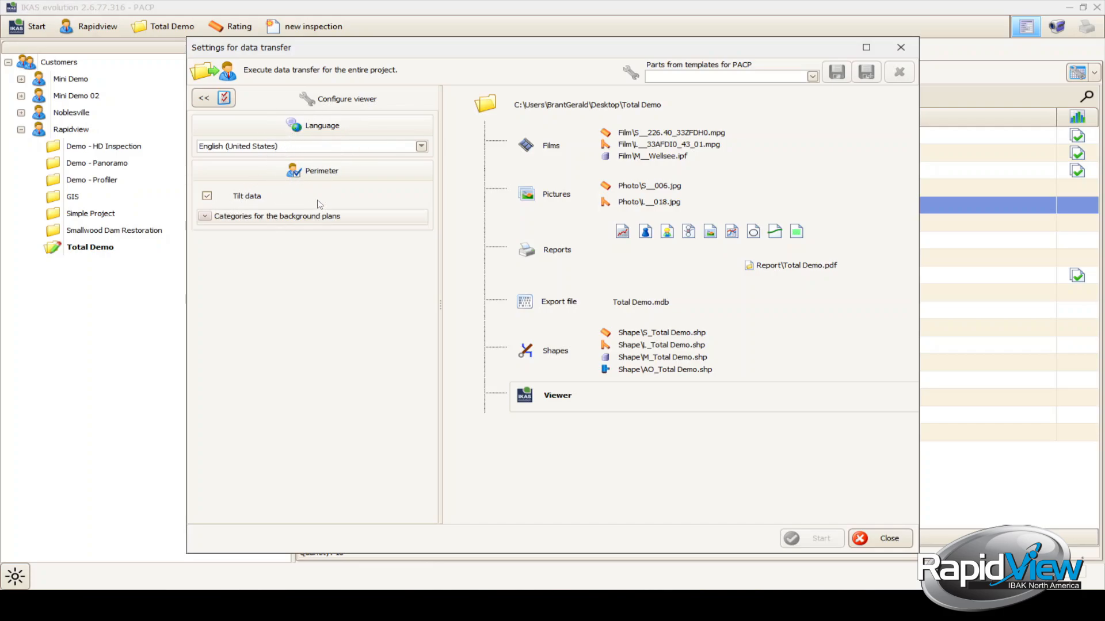
pyautogui.click(205, 98)
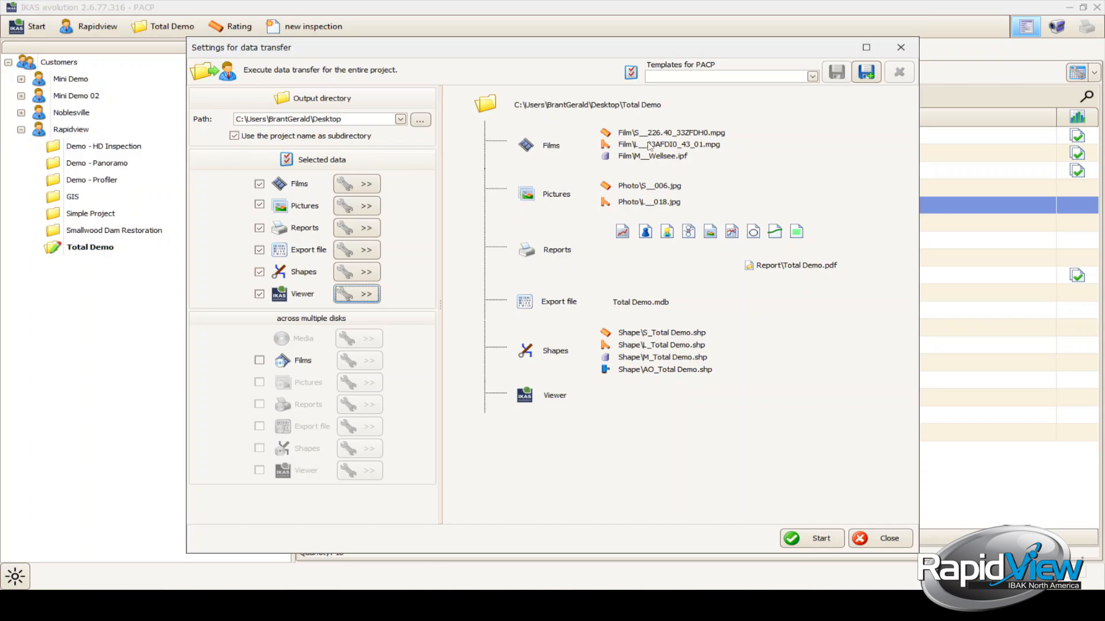
# Step: Save the current data transfer settings as a new template named Example Temp01
pyautogui.click(866, 74)
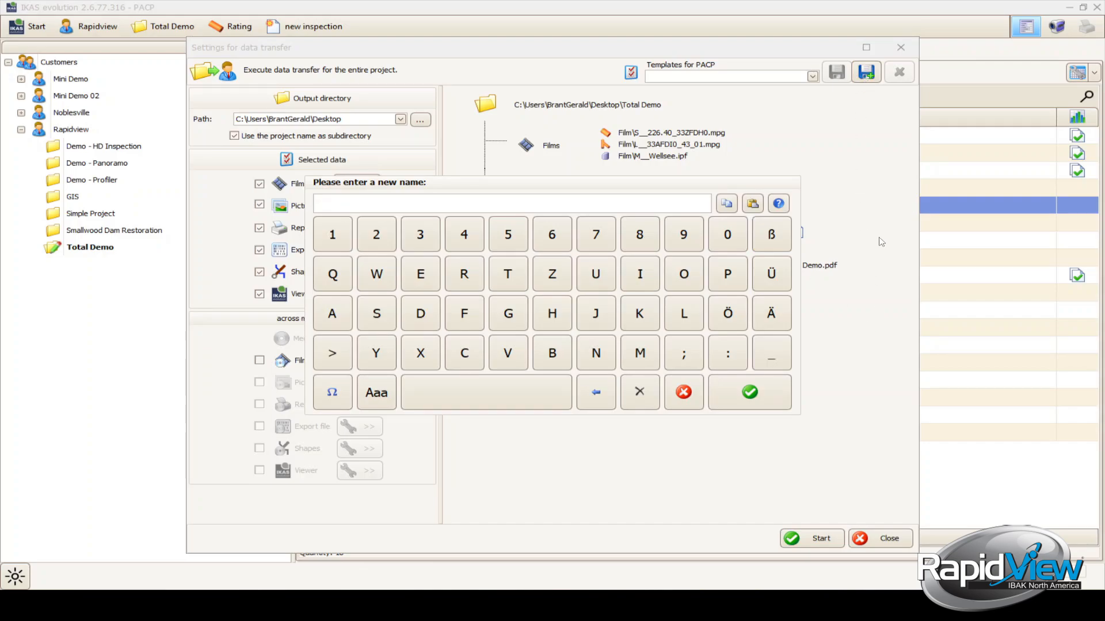
pyautogui.write('E')
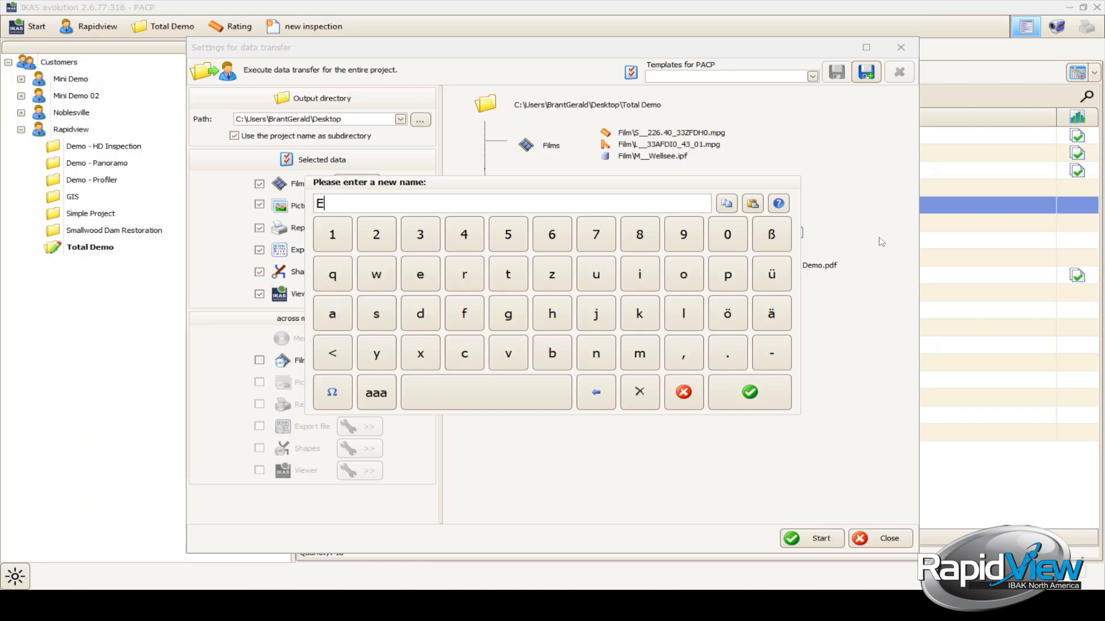
pyautogui.write('xample Temp01')
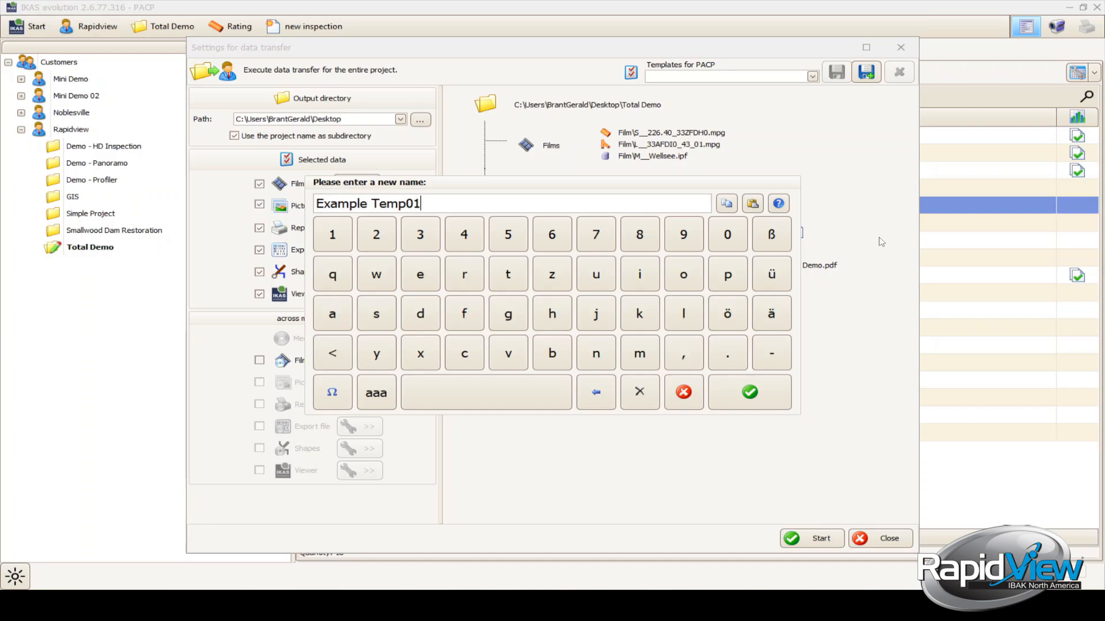
pyautogui.click(748, 392)
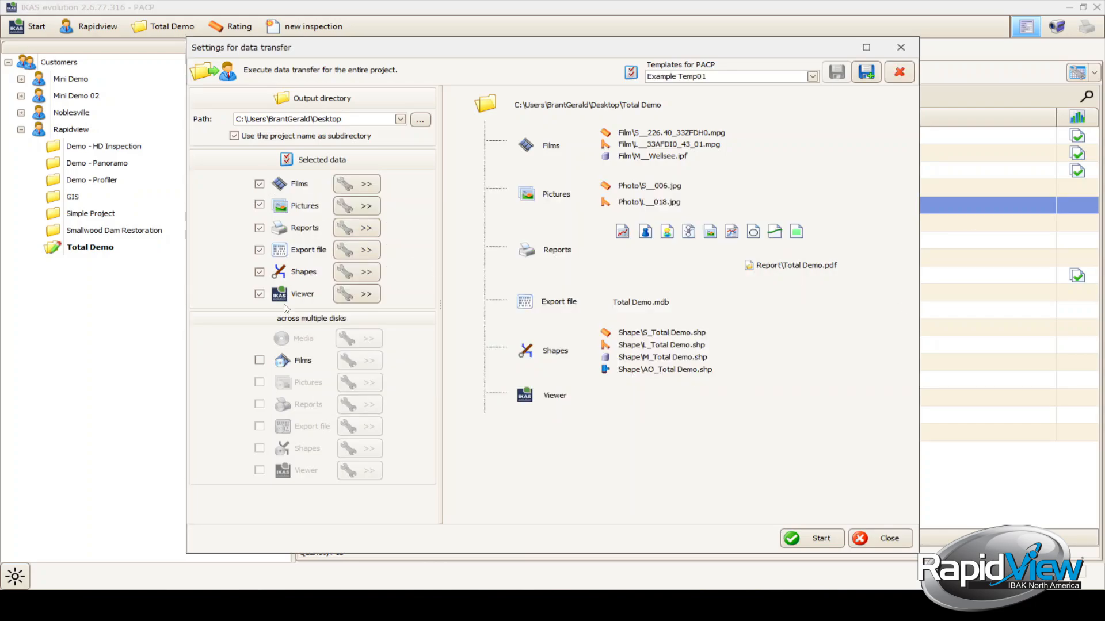
# Step: Exclude Export file, Shapes and Viewer from the selected transfer data
pyautogui.click(260, 251)
pyautogui.click(260, 251)
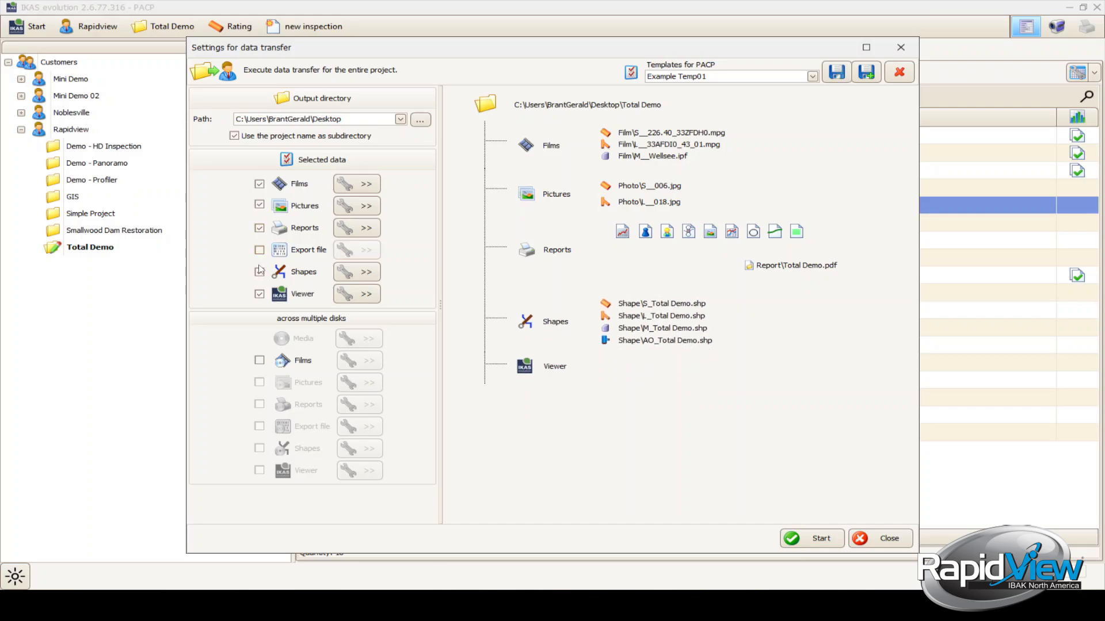
pyautogui.click(260, 272)
pyautogui.click(259, 295)
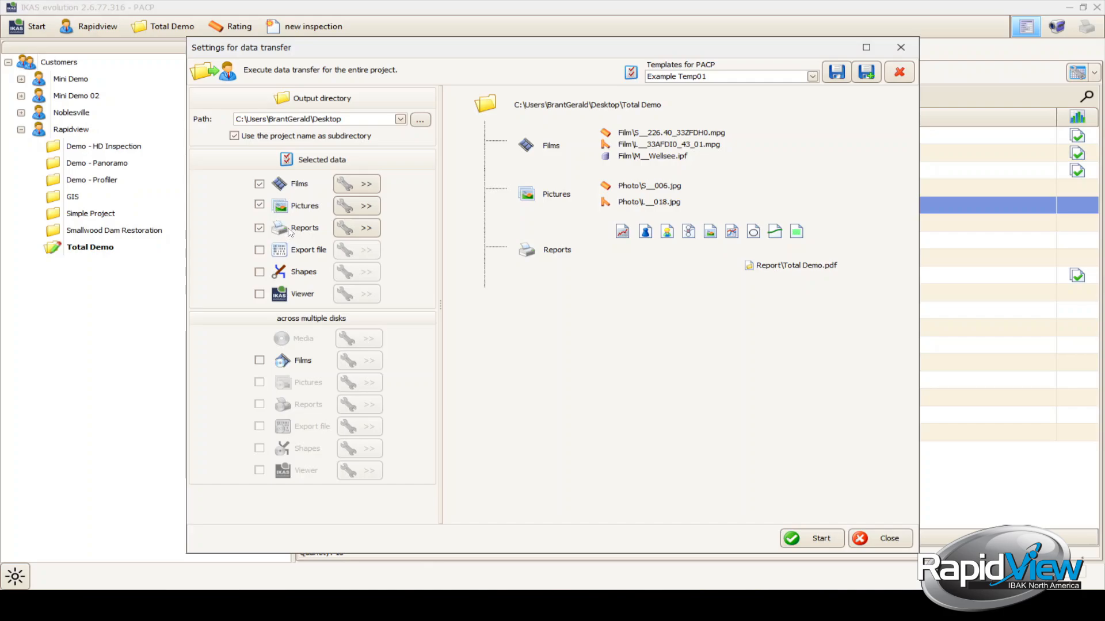
# Step: Save the reduced selection as a new template named Example Temp02
pyautogui.click(866, 73)
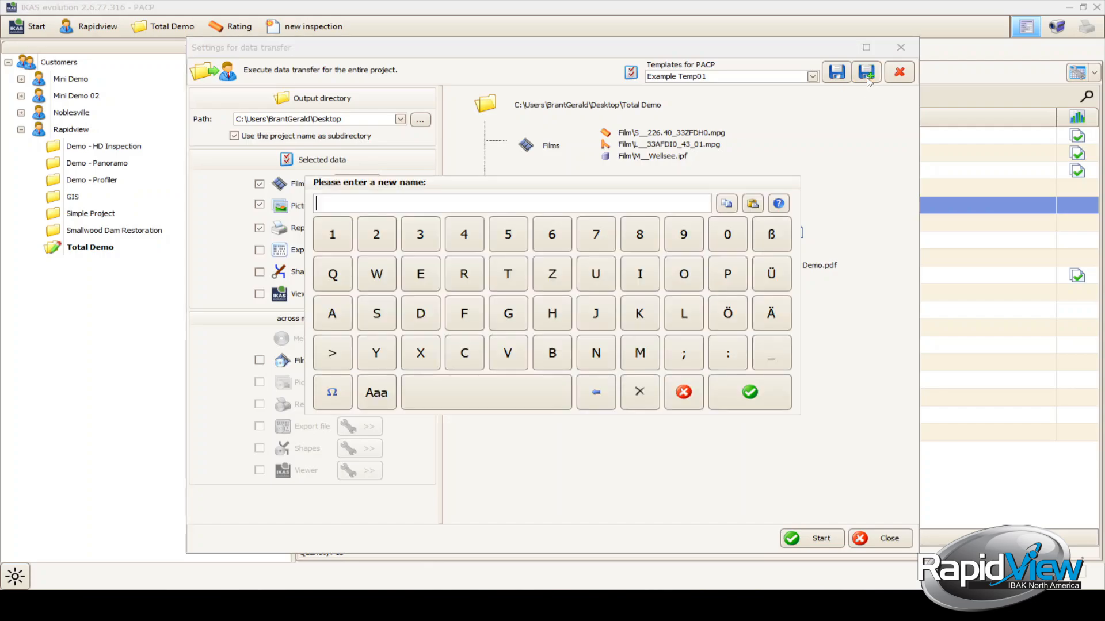
pyautogui.write('Exam')
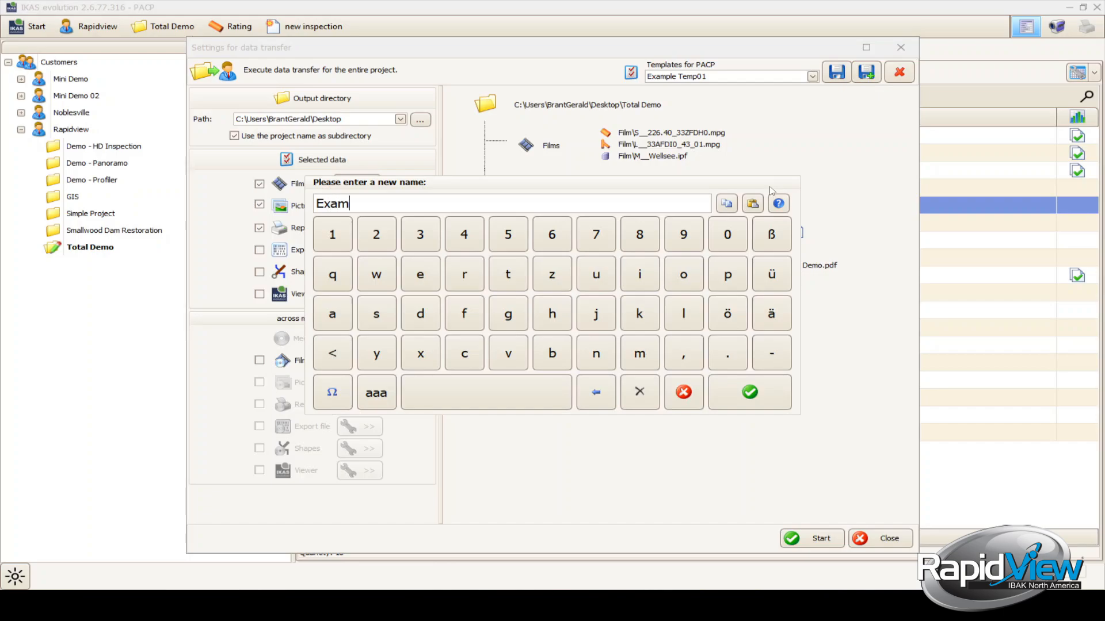
pyautogui.write('ple Temp02')
pyautogui.click(774, 387)
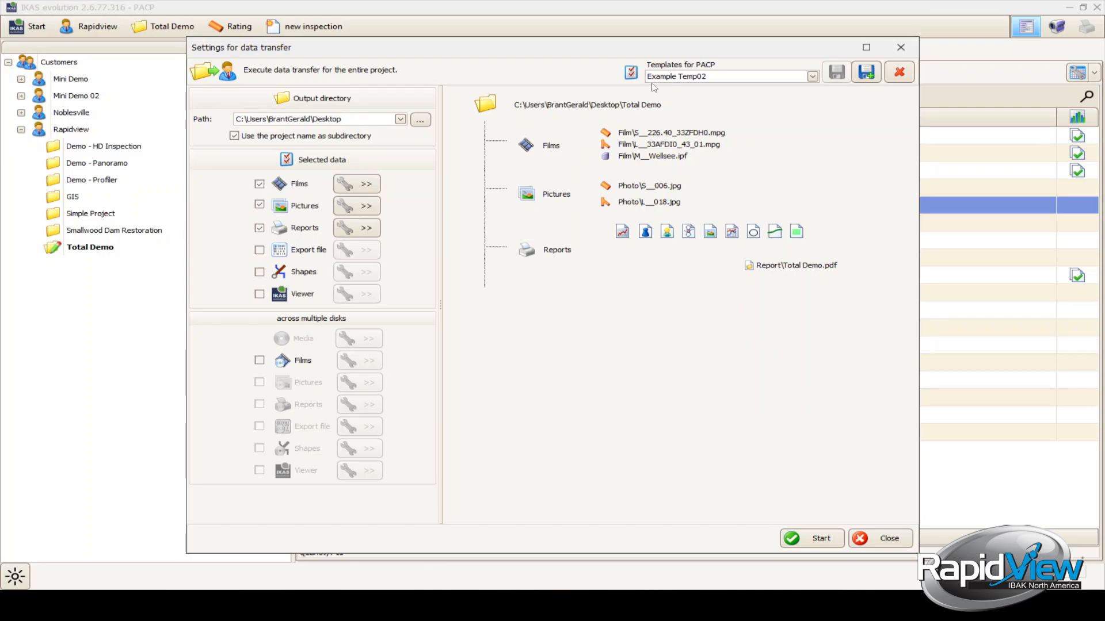
# Step: Load the Example Temp01 template to compare its selected data, then switch back to Example Temp02
pyautogui.click(705, 77)
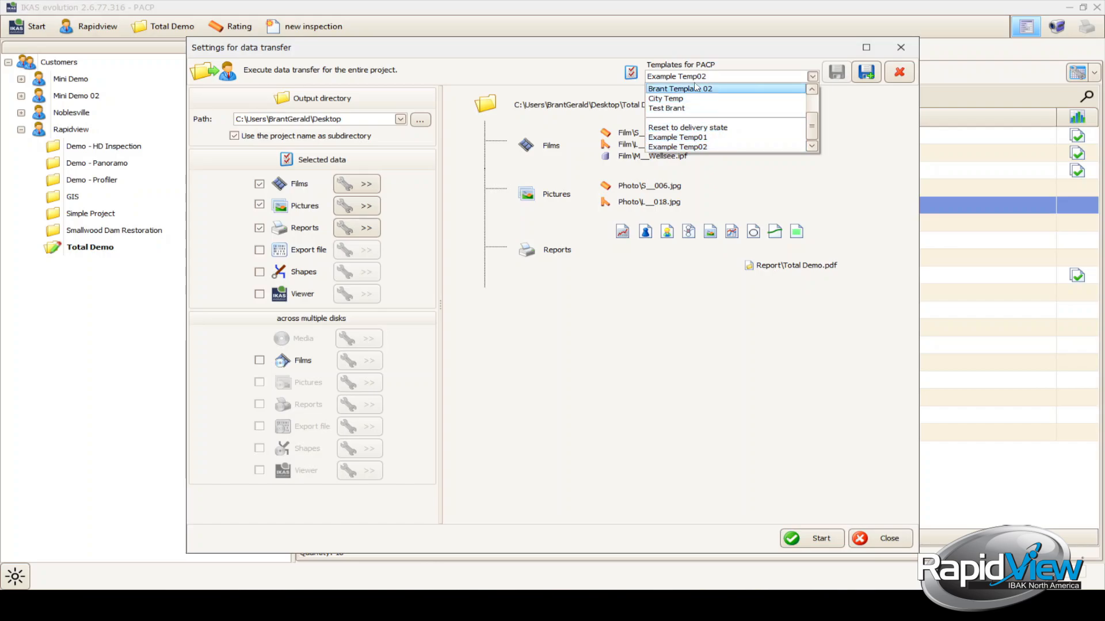
pyautogui.click(712, 139)
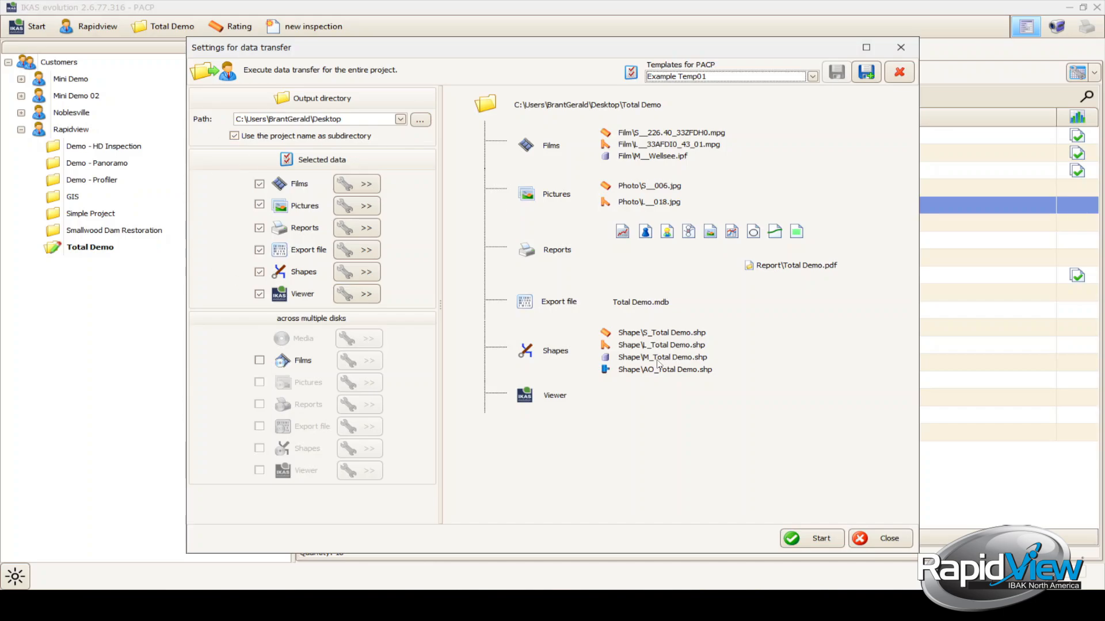
pyautogui.click(691, 78)
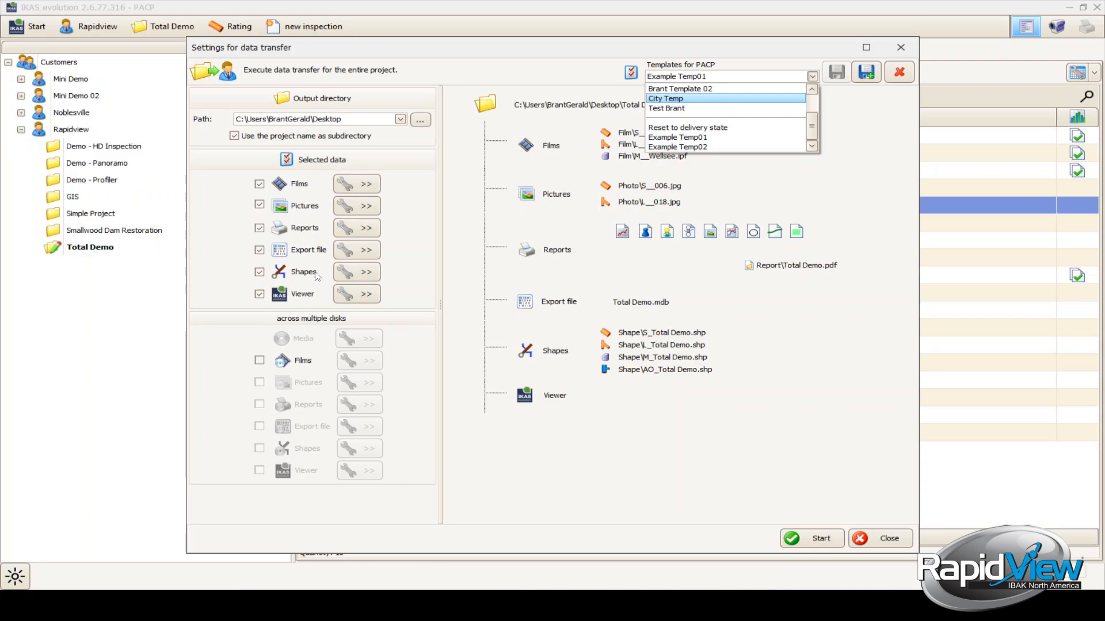
pyautogui.click(719, 148)
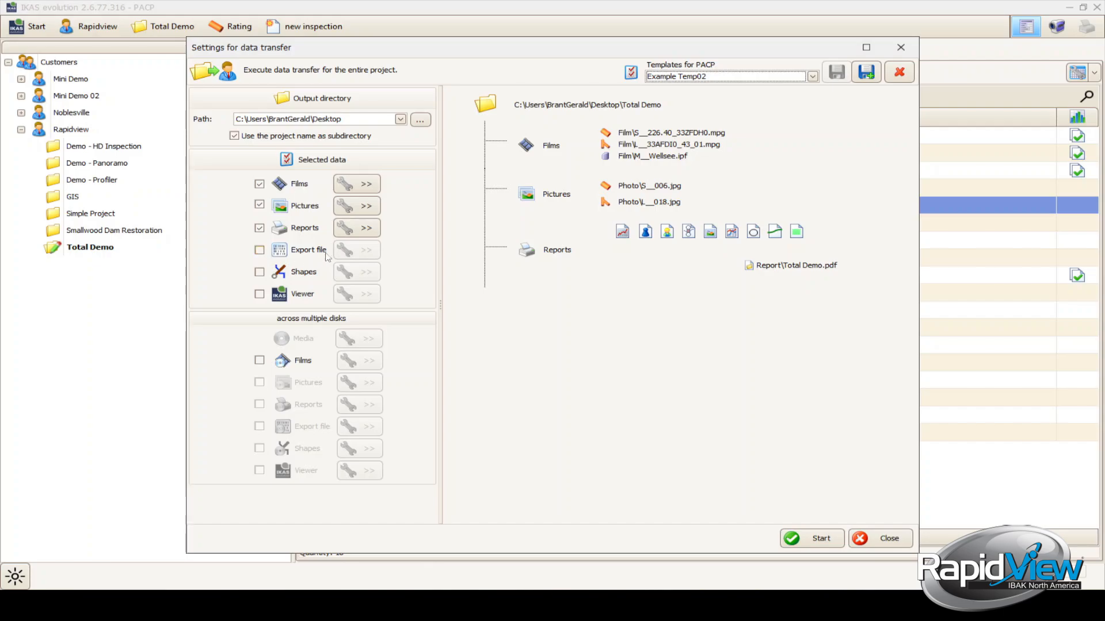
# Step: Add Export file to the Example Temp02 template, save it, and verify it by loading Example Temp01 and reloading Example Temp02
pyautogui.click(260, 251)
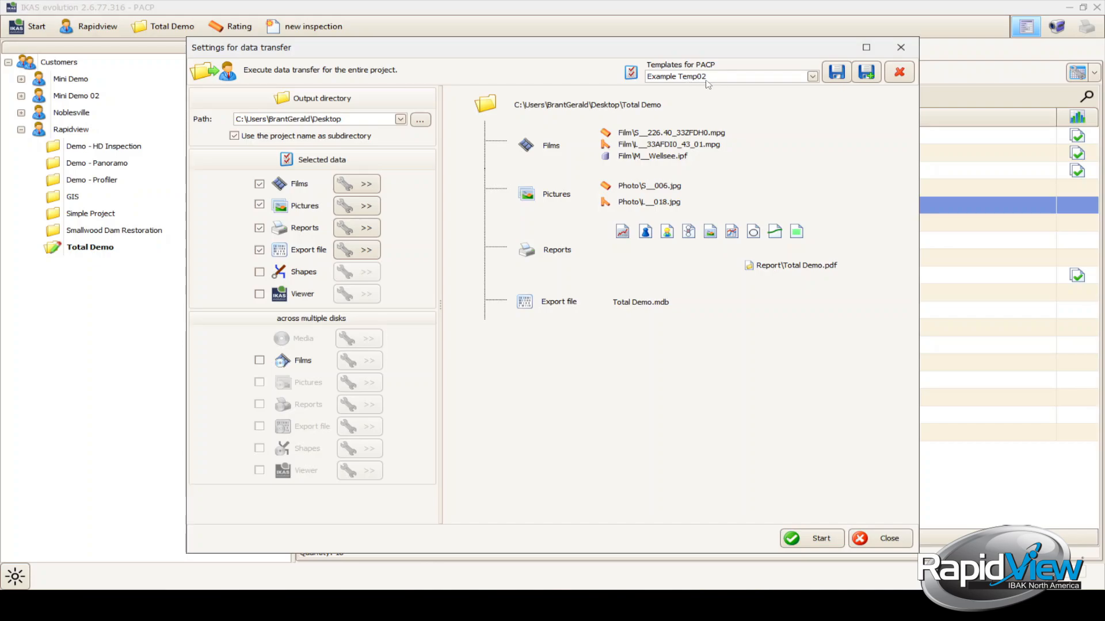
pyautogui.click(812, 76)
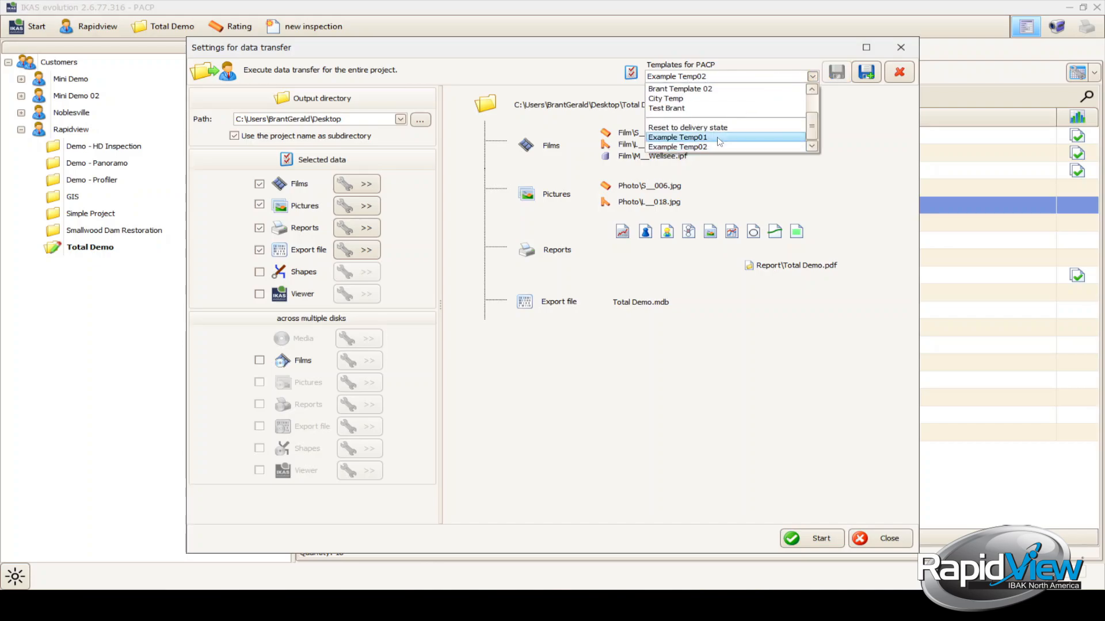
pyautogui.click(719, 143)
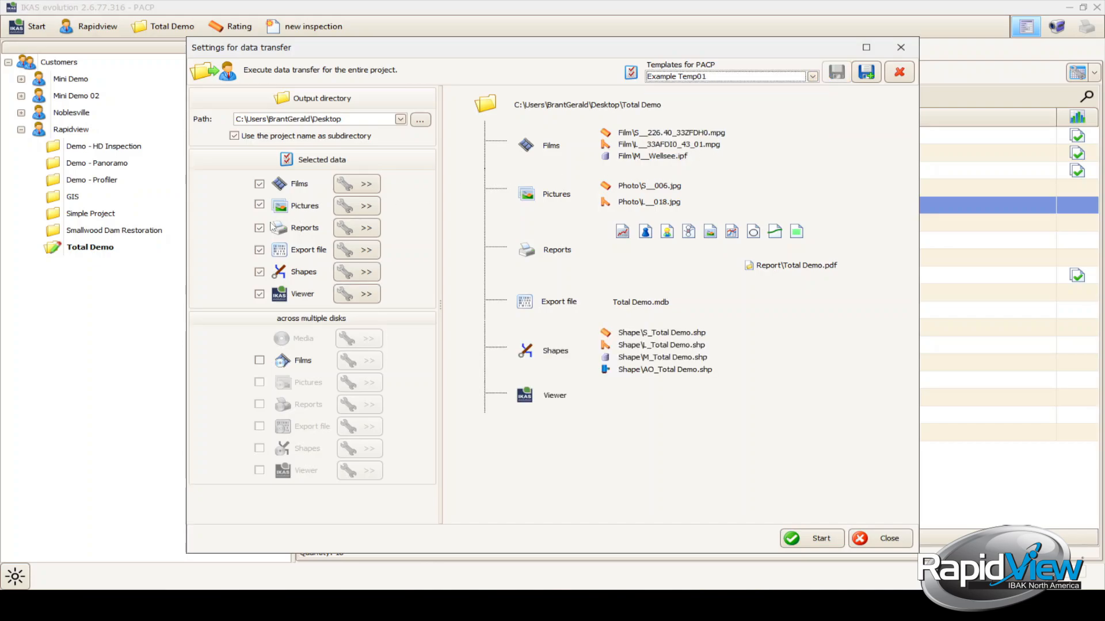
pyautogui.click(713, 75)
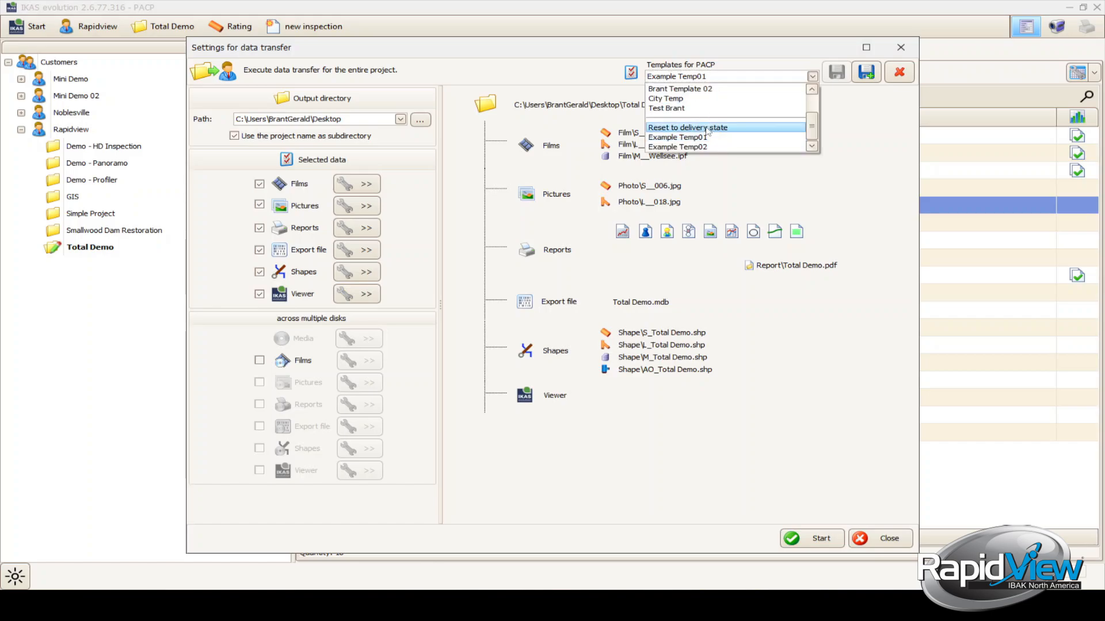
pyautogui.click(707, 147)
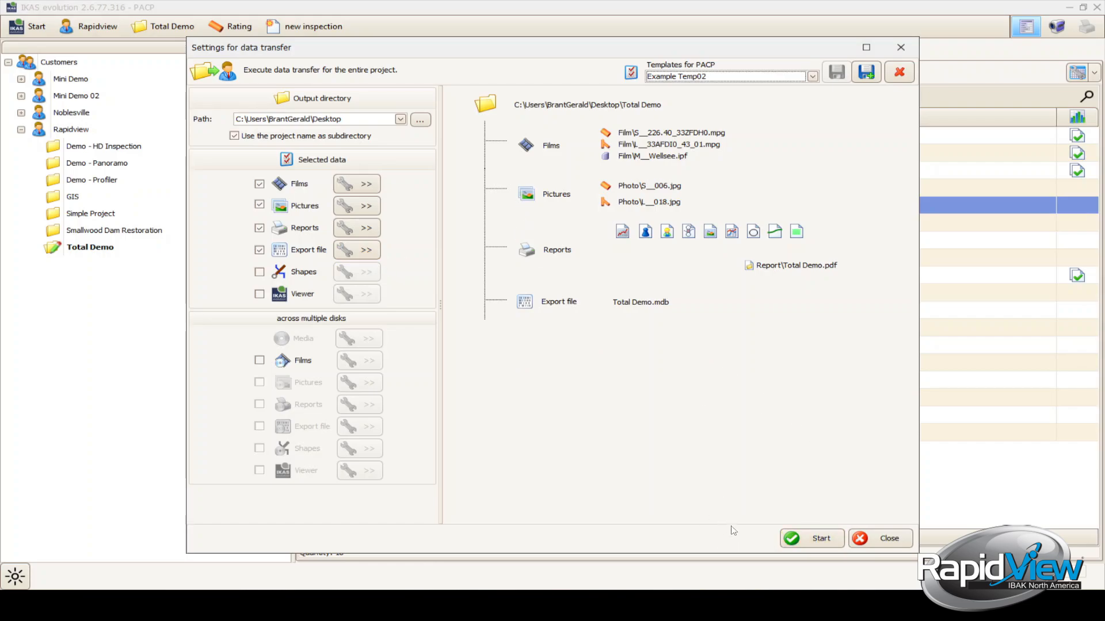
# Step: Start the project's data transfer, overwrite all existing files in the output directory, and acknowledge the MDB export message
pyautogui.click(806, 537)
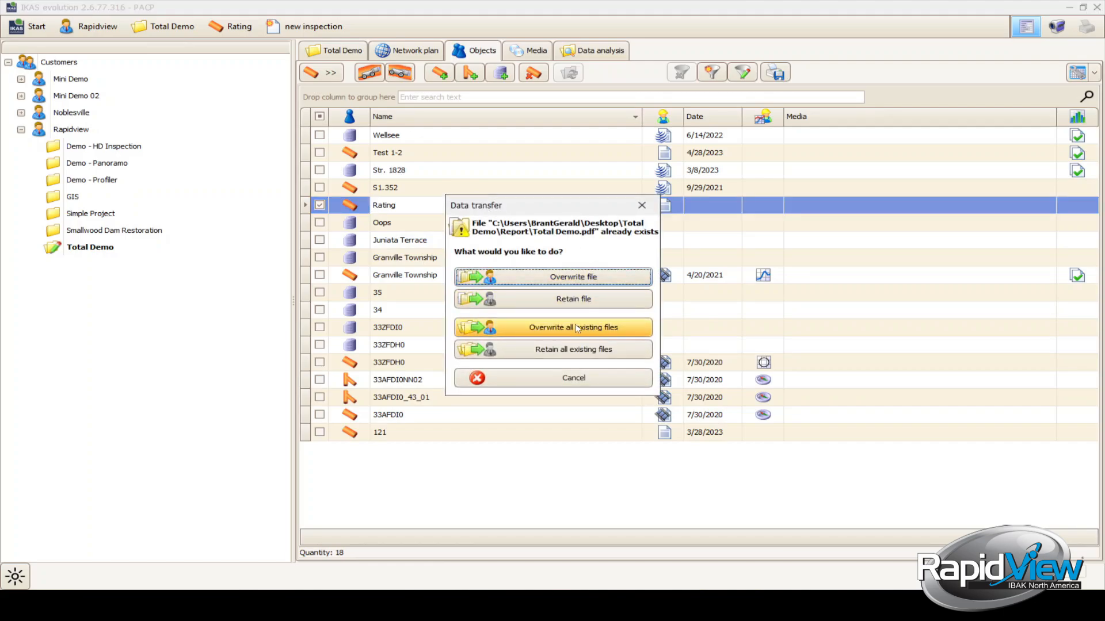
pyautogui.click(520, 330)
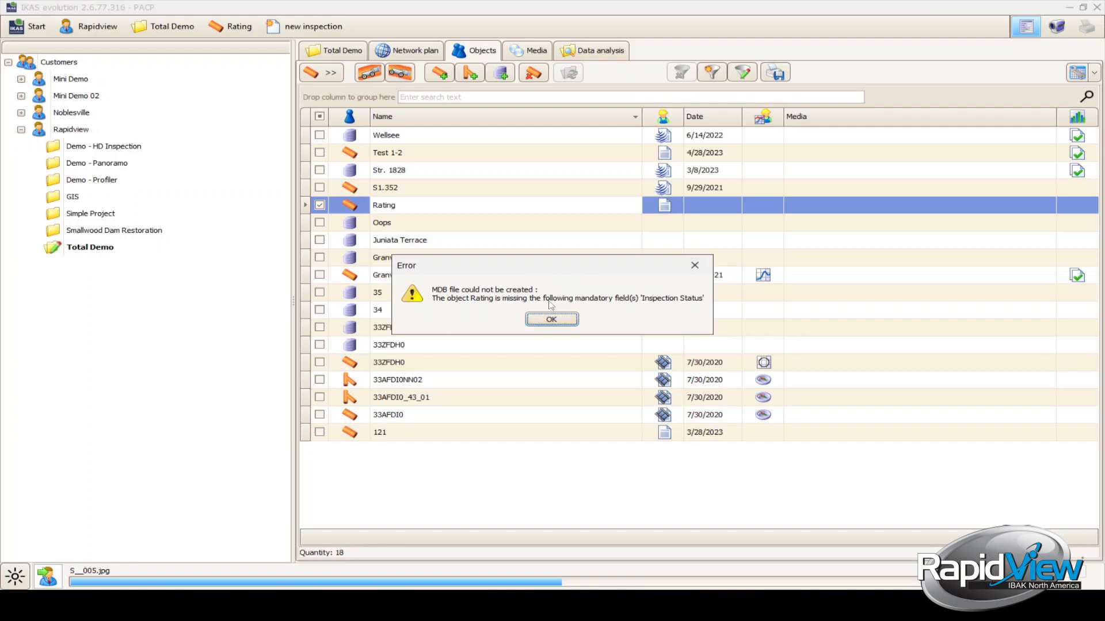
pyautogui.click(551, 320)
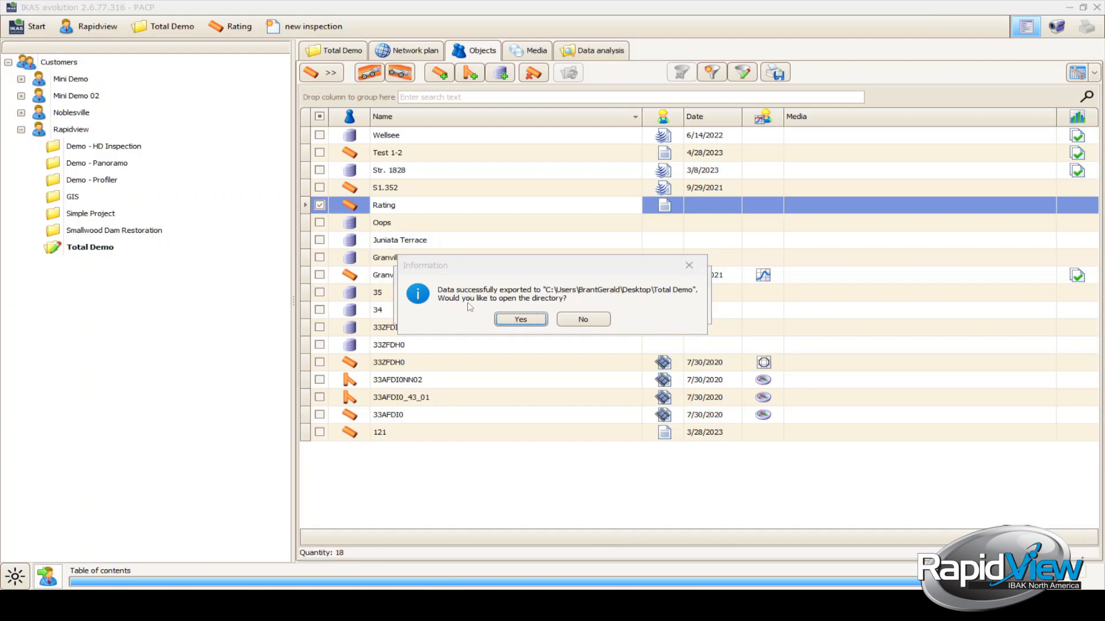
# Step: Open the Total Demo export directory and check the exported files in its Film and Photo folders
pyautogui.click(521, 320)
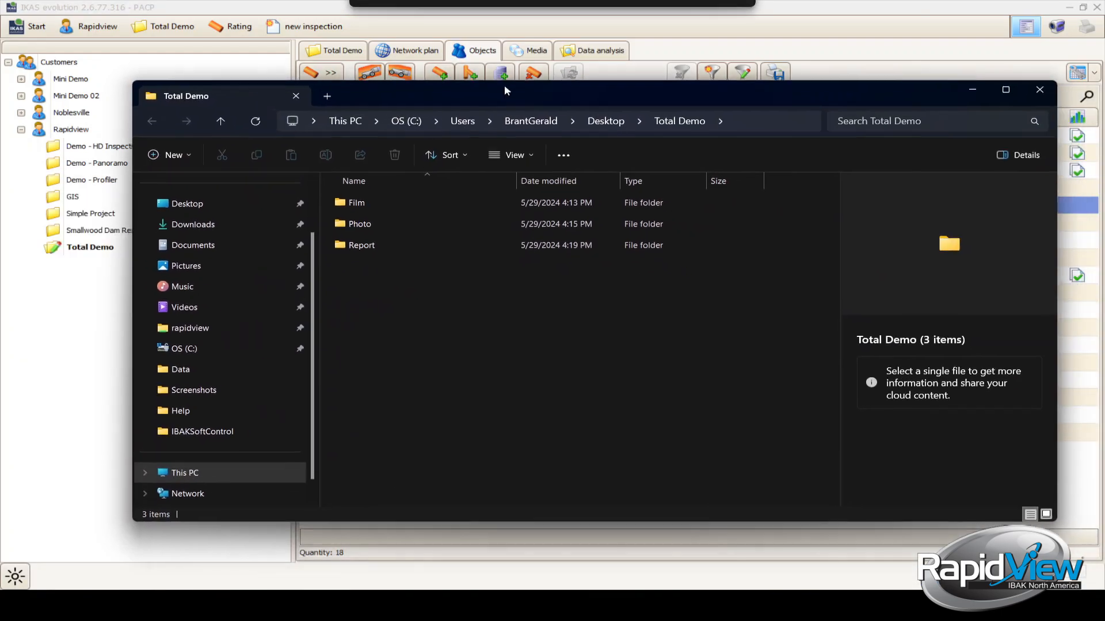
pyautogui.moveTo(500, 84); pyautogui.dragTo(473, 74)
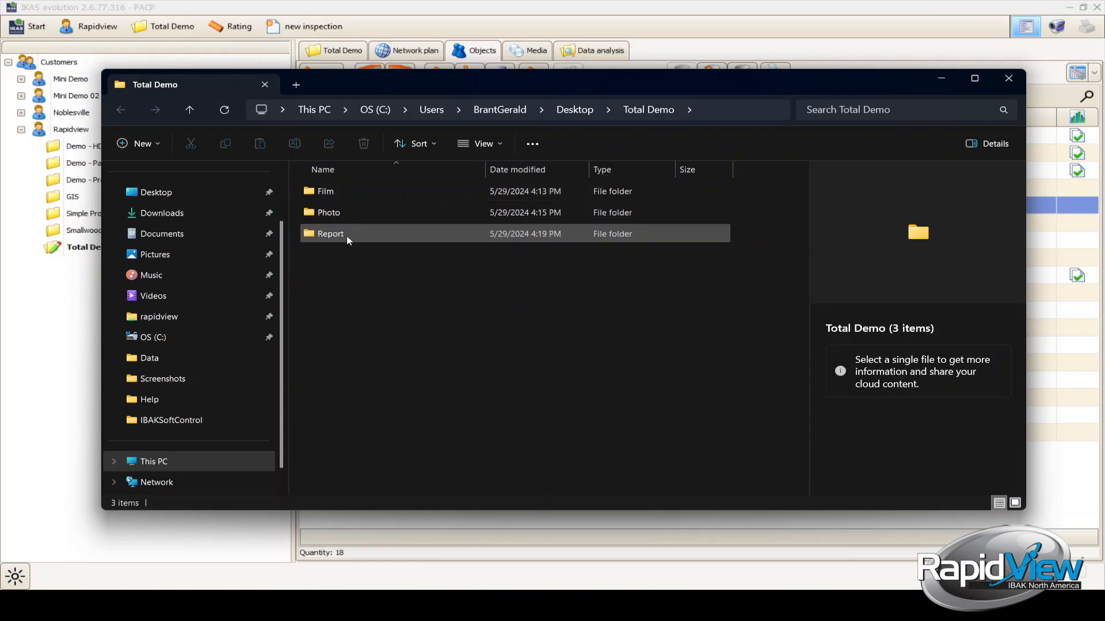
pyautogui.moveTo(354, 85); pyautogui.dragTo(337, 102)
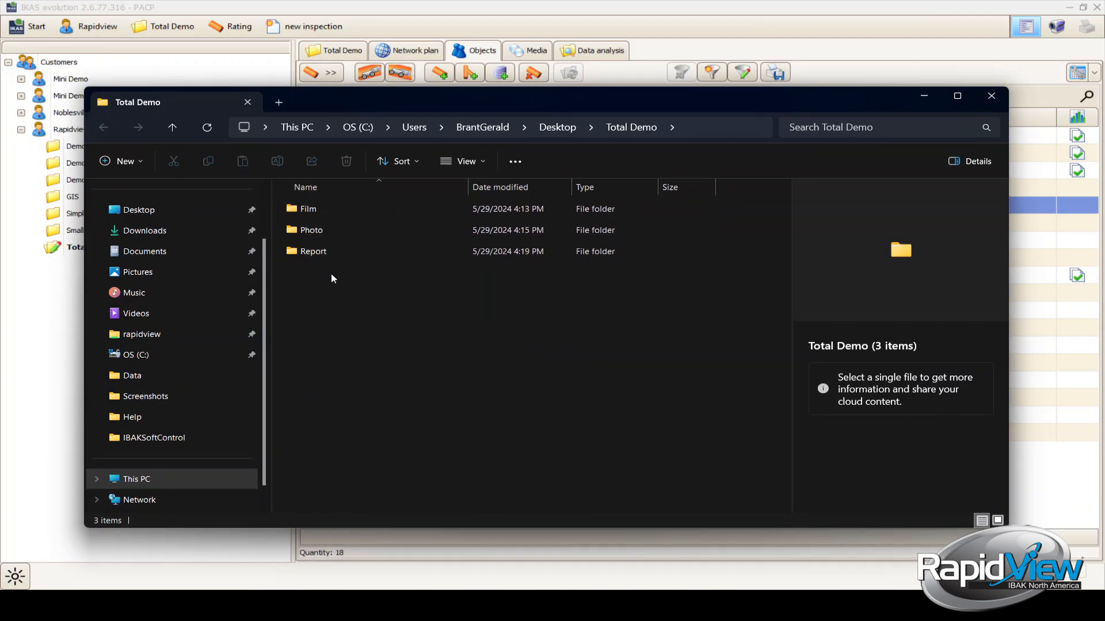
pyautogui.doubleClick(324, 214)
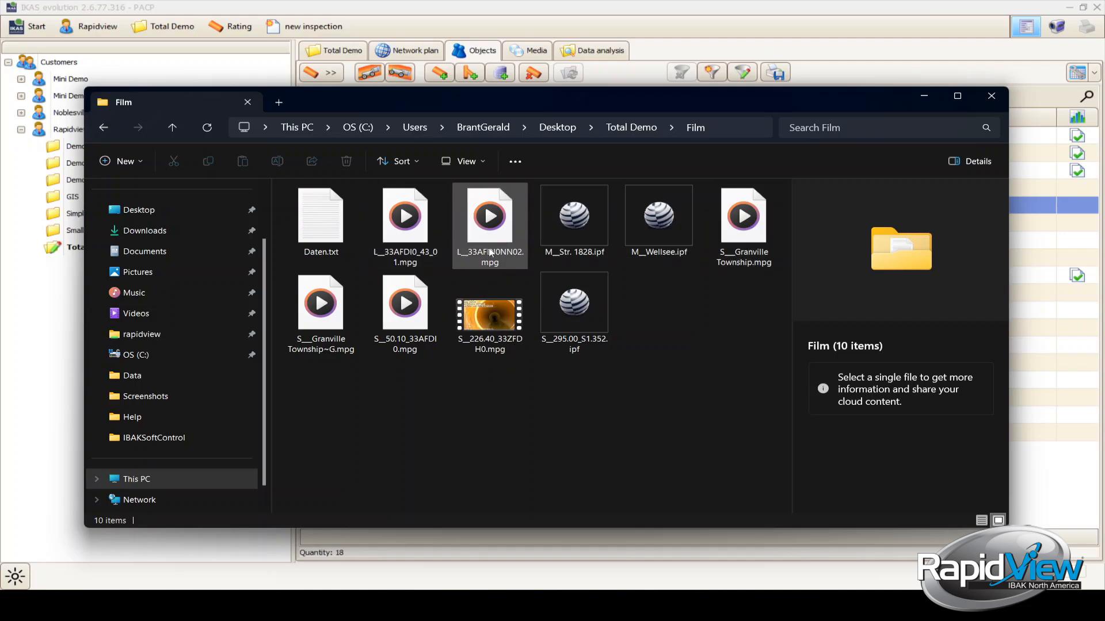
pyautogui.click(108, 130)
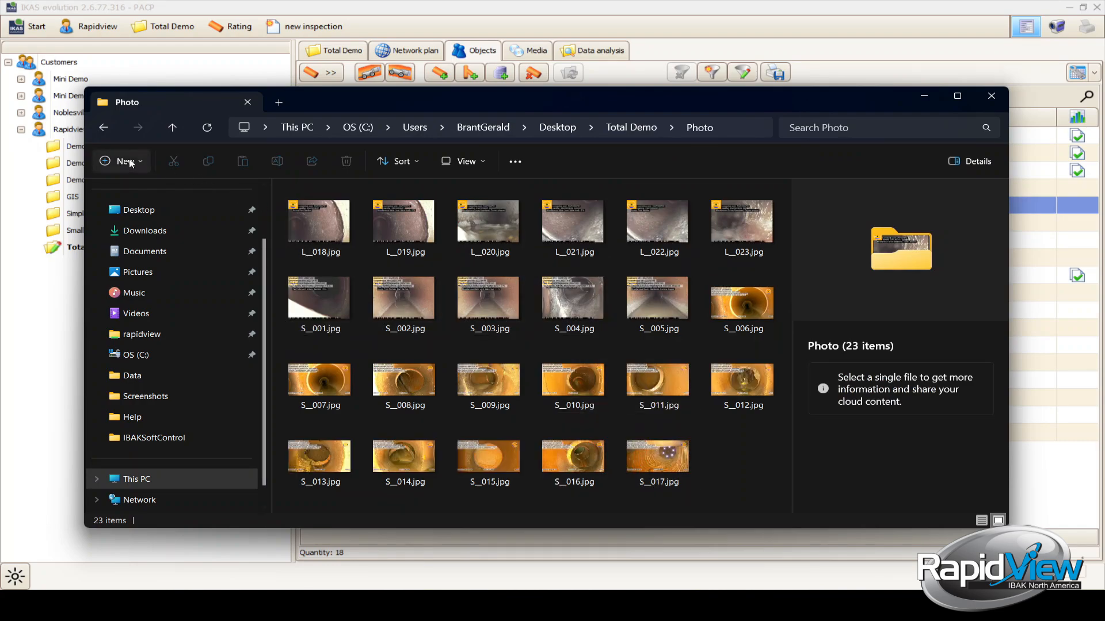
# Step: Open Total Demo.pdf from the Report folder in Adobe Acrobat, maximize the window, and hide the All tools pane
pyautogui.click(111, 131)
pyautogui.doubleClick(334, 257)
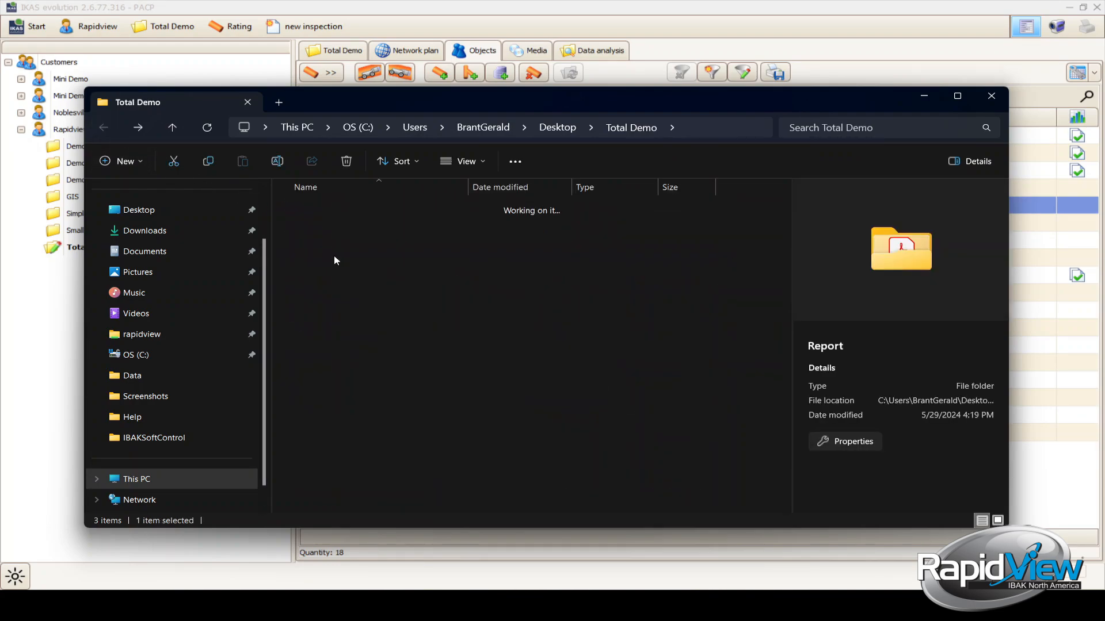
pyautogui.click(343, 209)
pyautogui.doubleClick(343, 206)
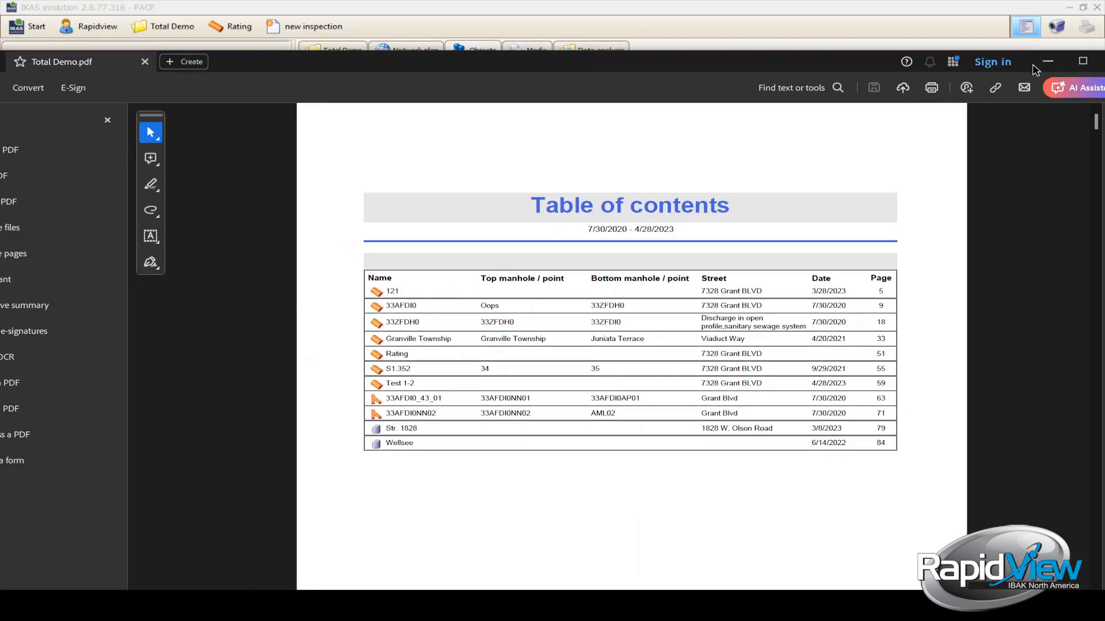
pyautogui.click(1081, 63)
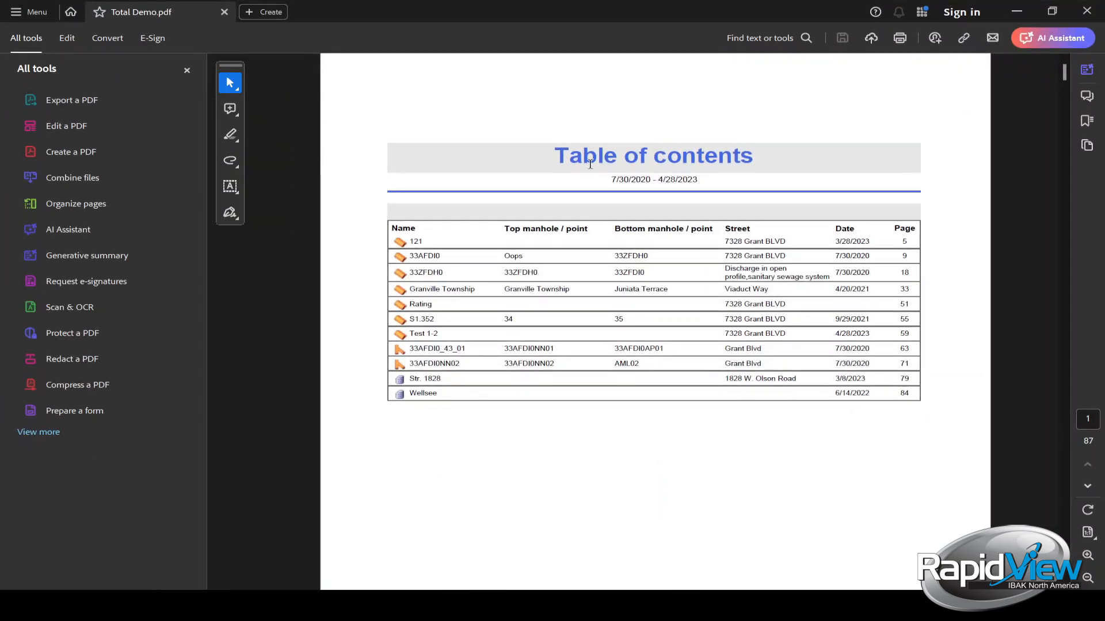
pyautogui.click(187, 71)
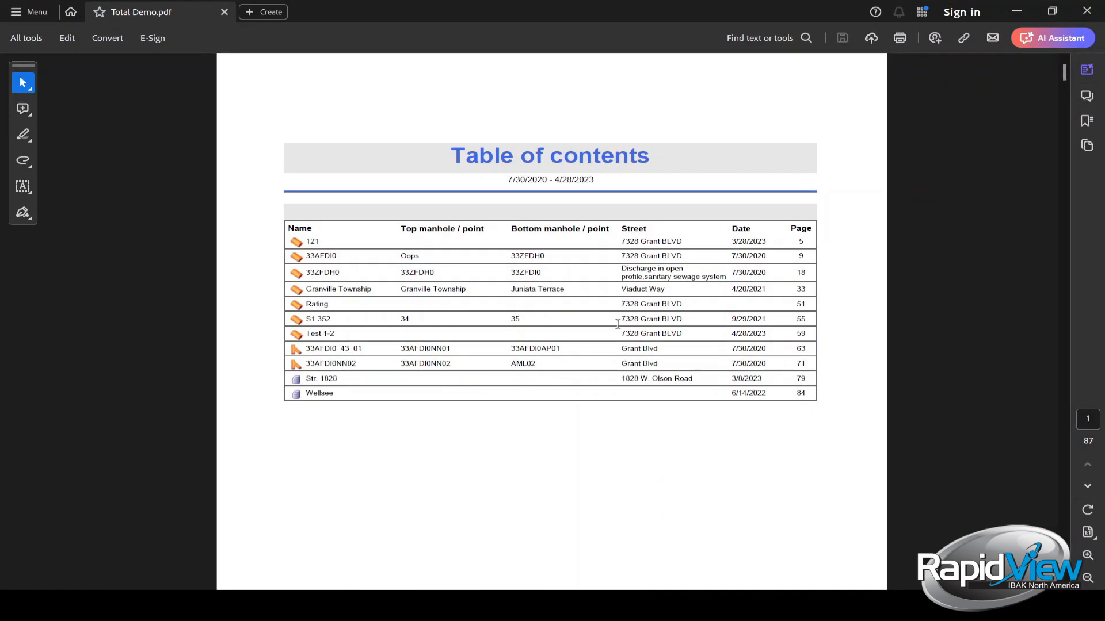
# Step: Examine the Pipe Statistics page, checking the total, surveyed and reverse inspection lengths and the observation and picture quantities
pyautogui.scroll(-15, 624, 345)
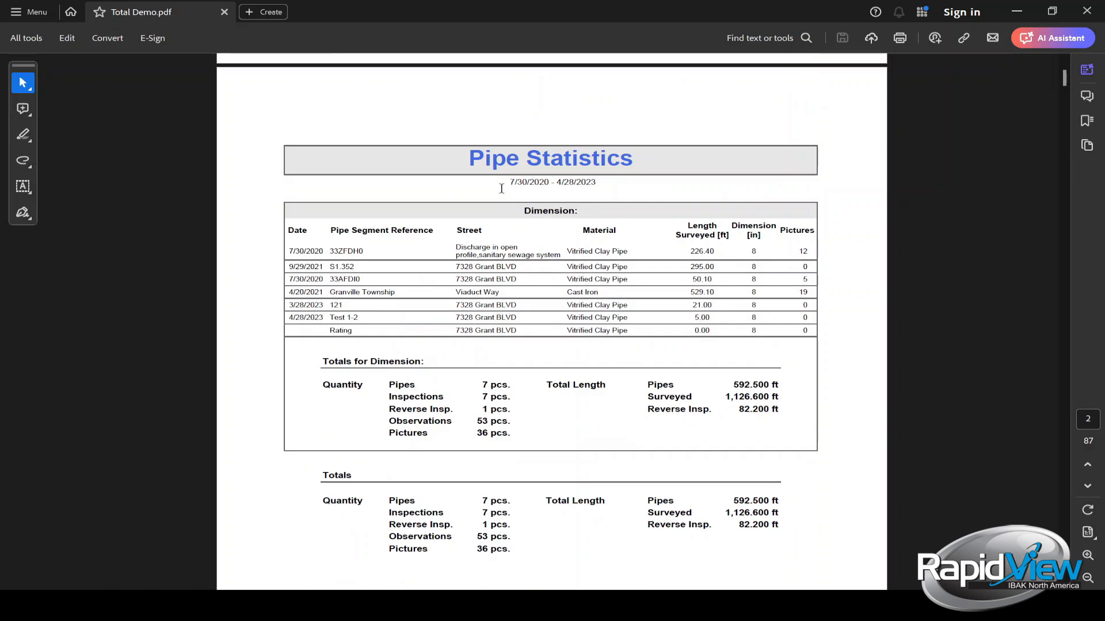
pyautogui.moveTo(732, 387); pyautogui.dragTo(771, 386)
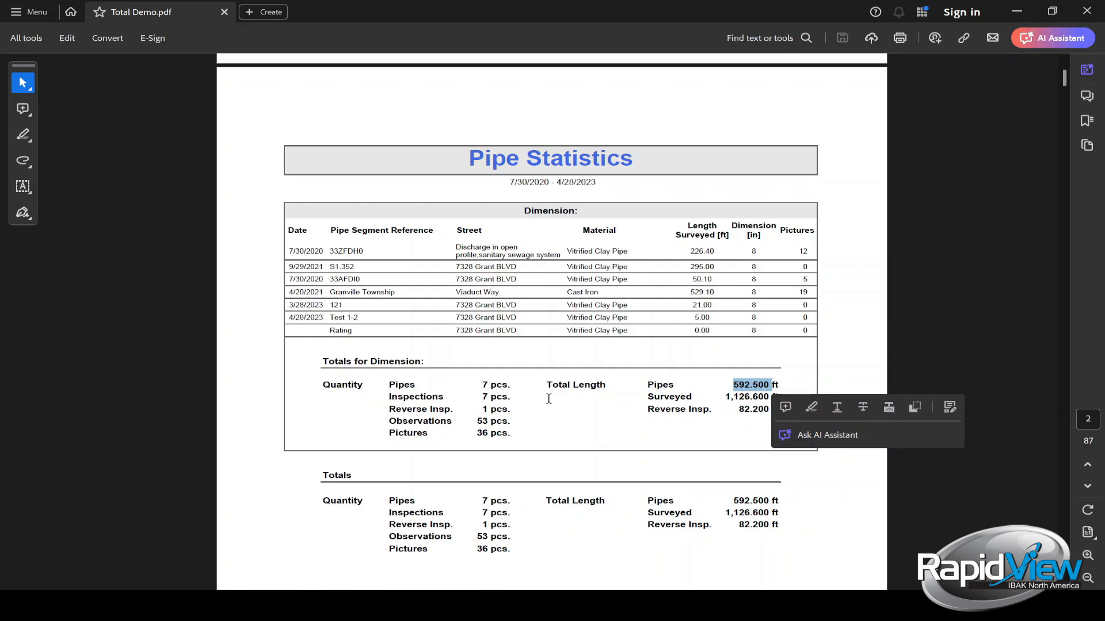
pyautogui.click(722, 398)
pyautogui.moveTo(724, 398); pyautogui.dragTo(770, 398)
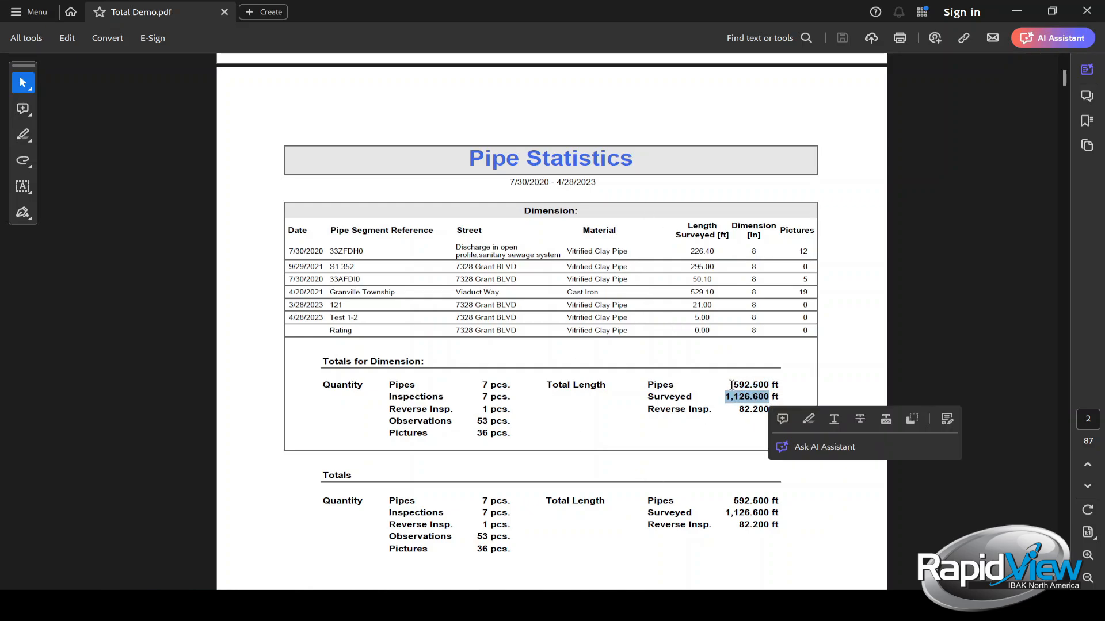
pyautogui.moveTo(733, 385); pyautogui.dragTo(770, 385)
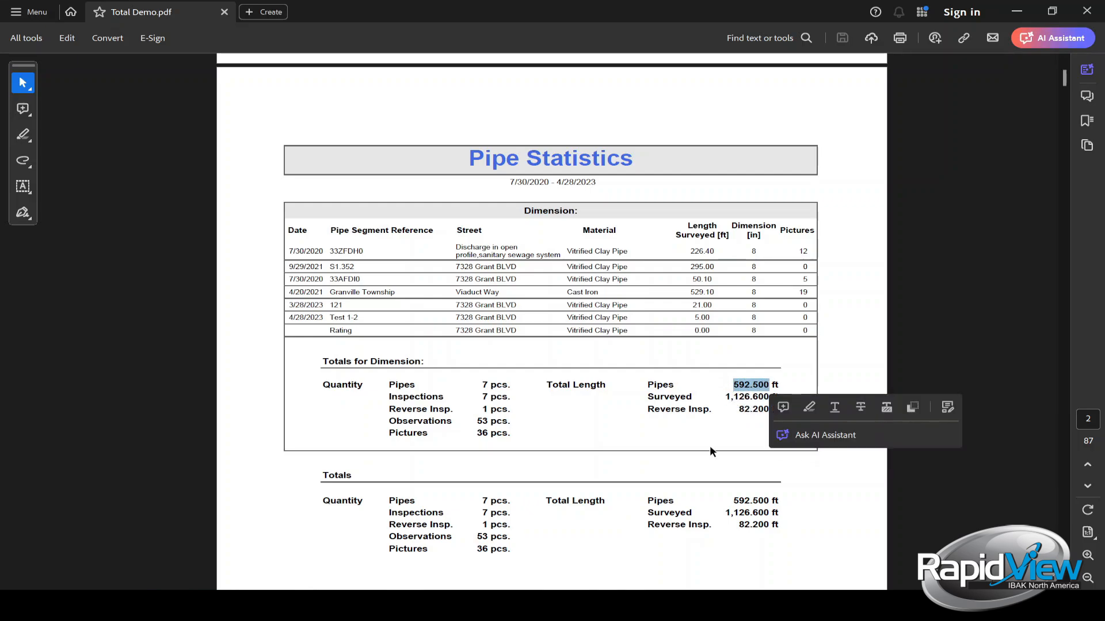
pyautogui.click(686, 421)
pyautogui.moveTo(735, 410); pyautogui.dragTo(771, 412)
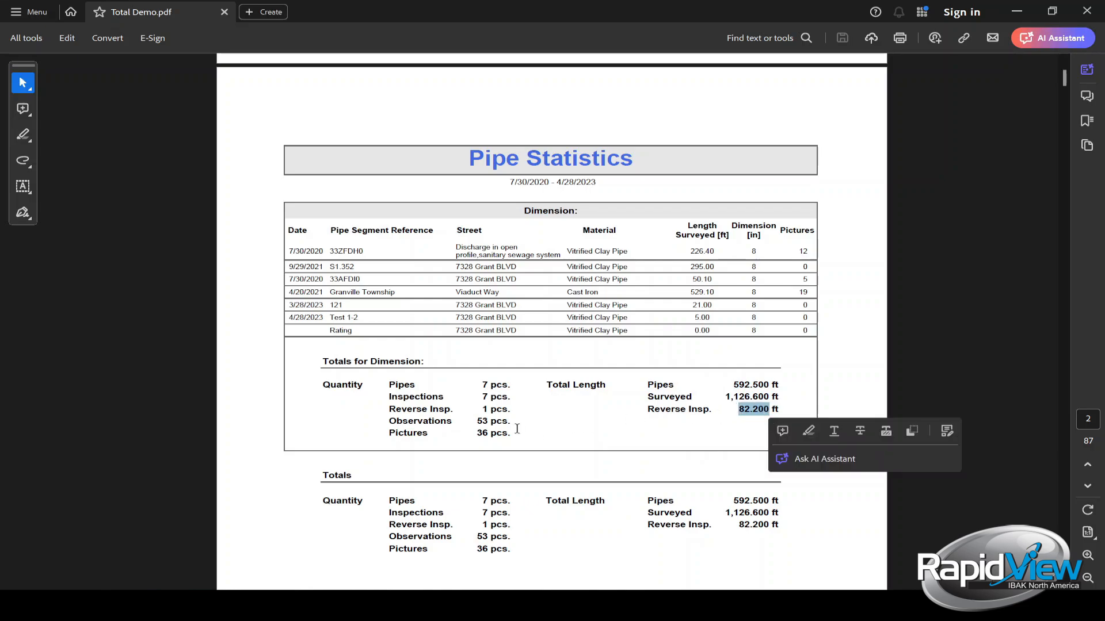
pyautogui.doubleClick(481, 422)
pyautogui.click(424, 441)
pyautogui.scroll(-3, 554, 466)
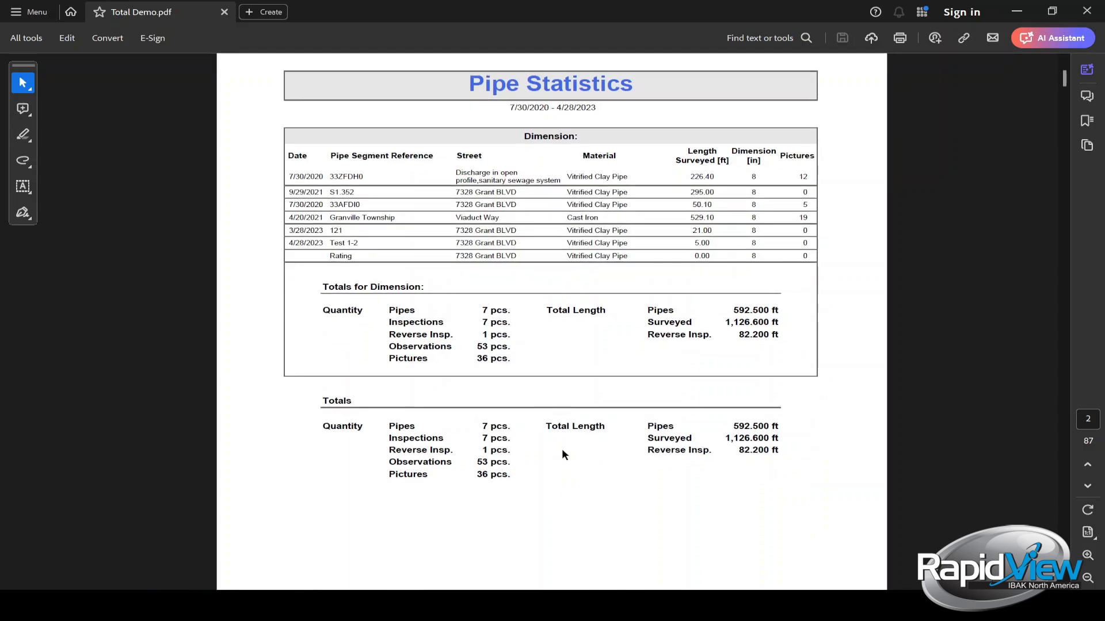
pyautogui.scroll(-1, 562, 454)
pyautogui.scroll(2, 555, 426)
# Step: Read through the Lateral Statistics page and on to the Pipe Master Data of pipe segment 121, checking its segment reference
pyautogui.scroll(-10, 528, 417)
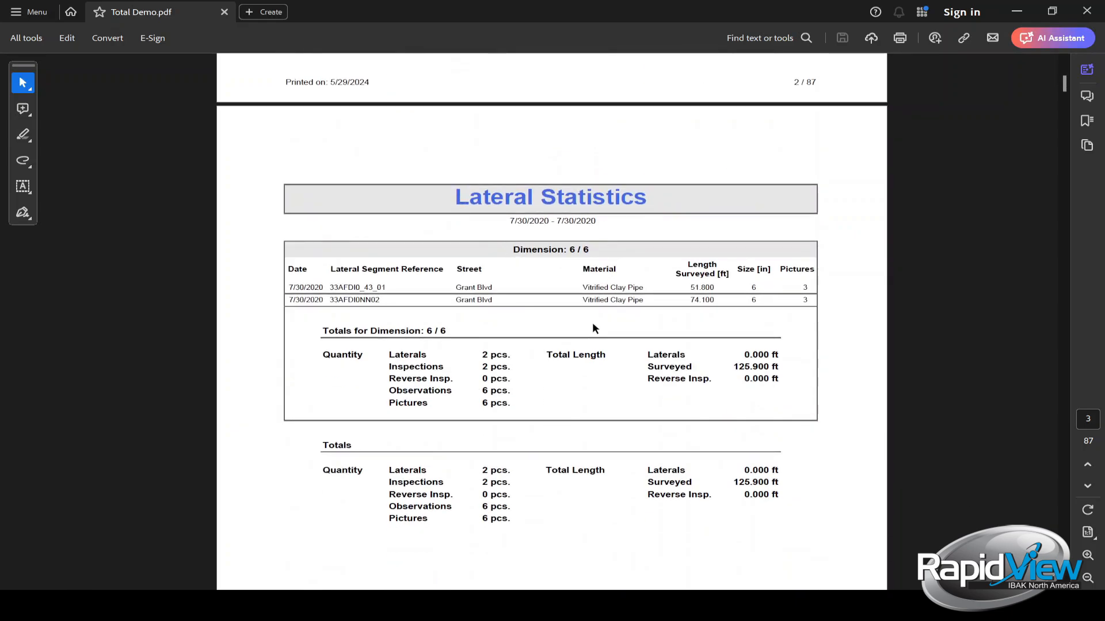
pyautogui.scroll(-10, 558, 366)
pyautogui.scroll(-8, 561, 336)
pyautogui.scroll(-10, 563, 337)
pyautogui.scroll(-5, 592, 351)
pyautogui.scroll(-10, 580, 371)
pyautogui.scroll(1, 440, 204)
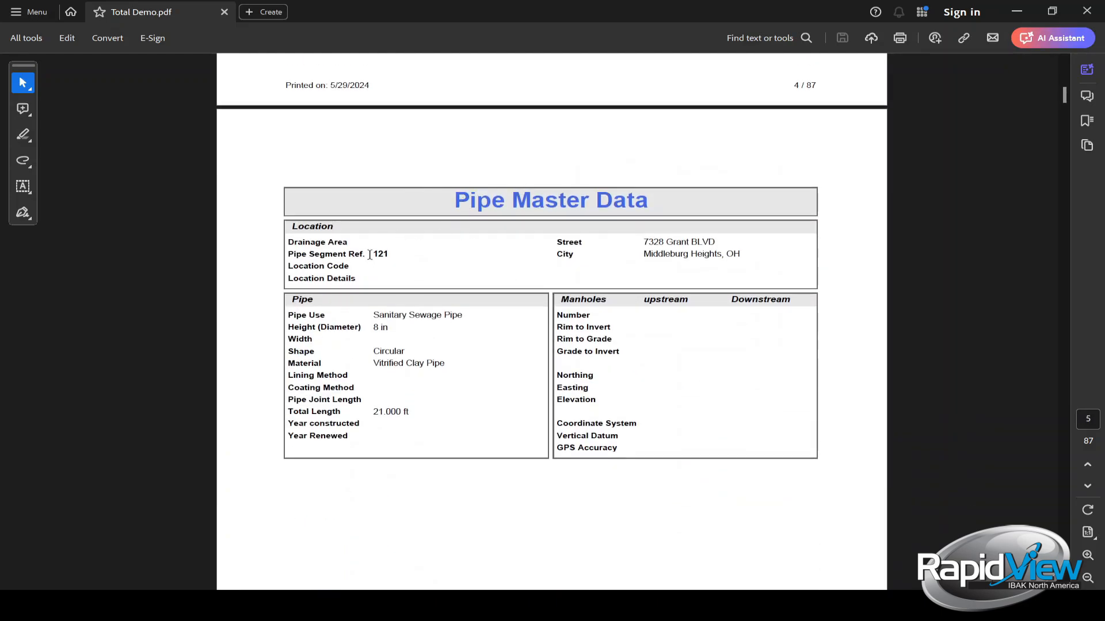
pyautogui.moveTo(375, 253); pyautogui.dragTo(391, 254)
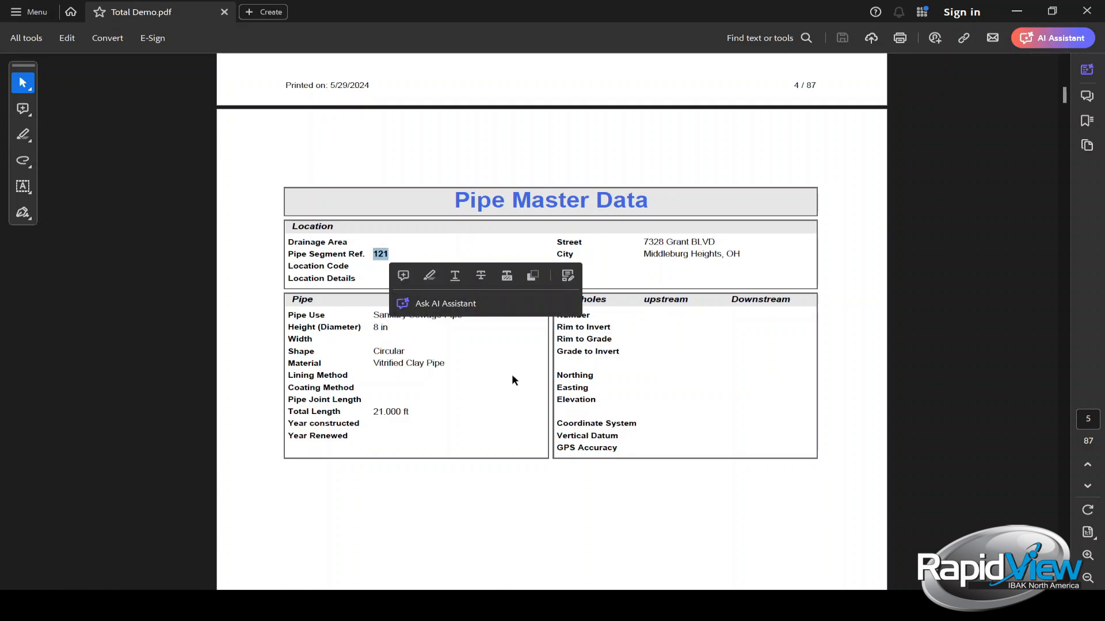
pyautogui.click(695, 248)
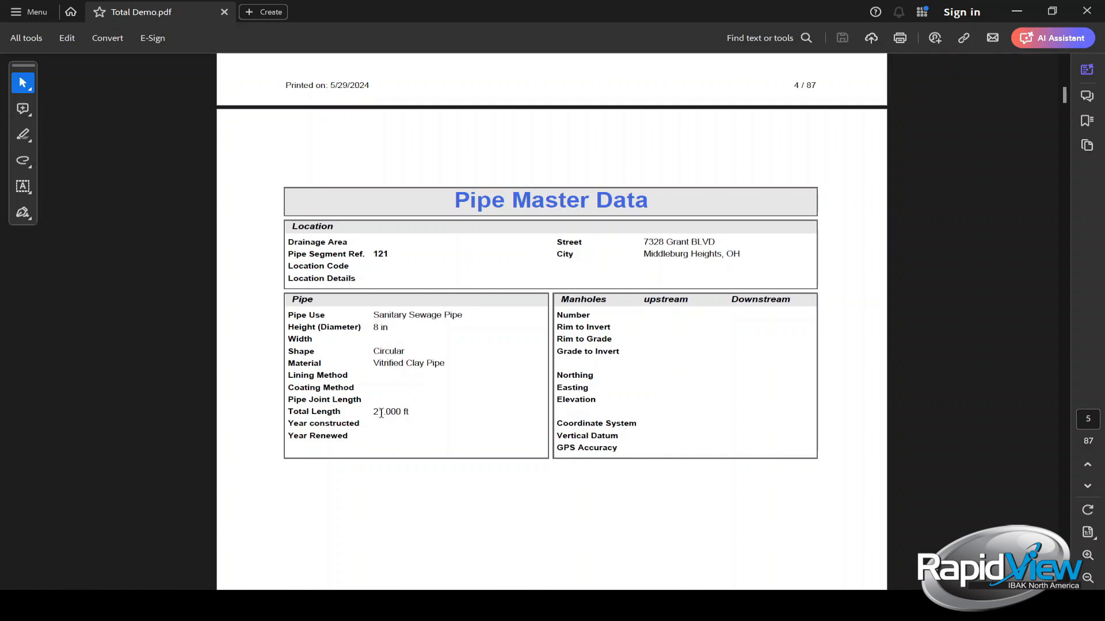
# Step: Examine the PACP Inspection Report for pipe segment 121, including its general information, observations table and ratings
pyautogui.scroll(-6, 466, 397)
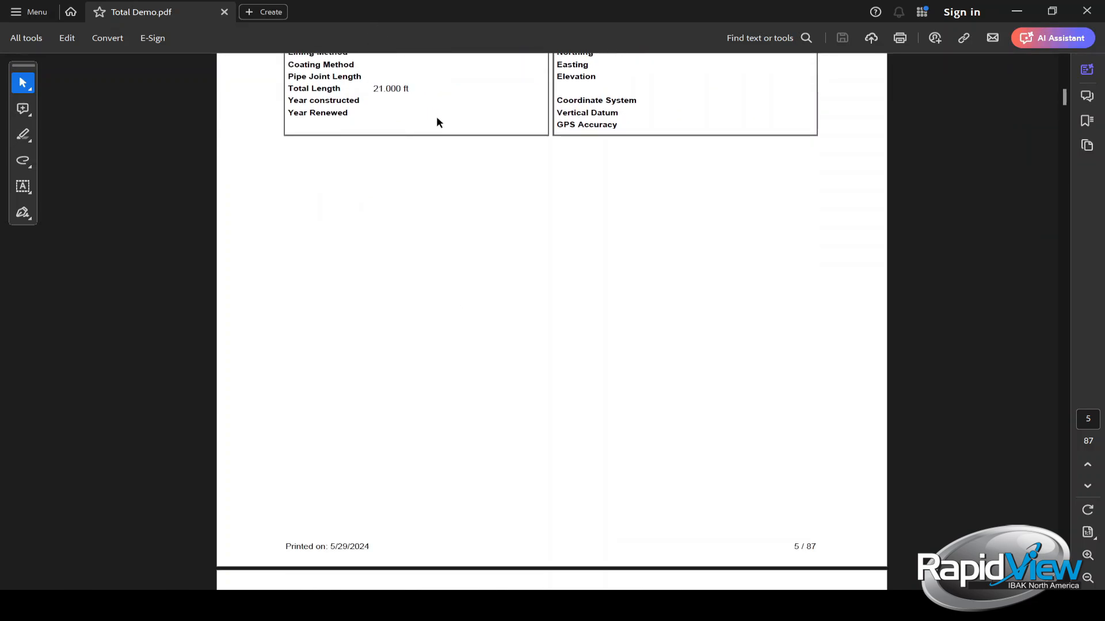
pyautogui.scroll(-8, 478, 138)
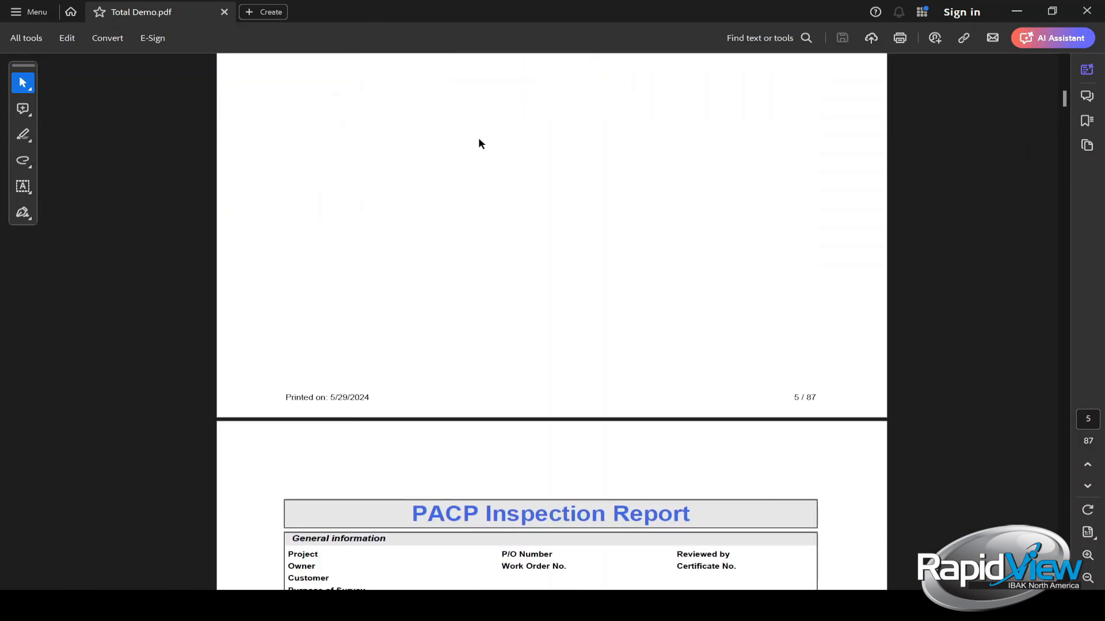
pyautogui.scroll(-3, 481, 228)
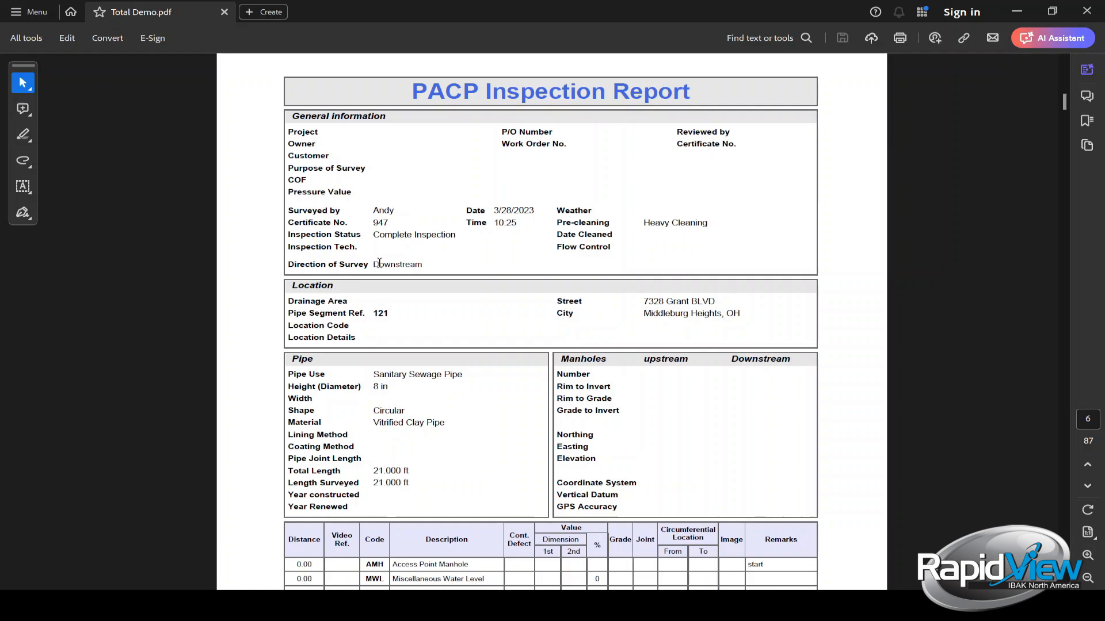
pyautogui.scroll(-2, 528, 331)
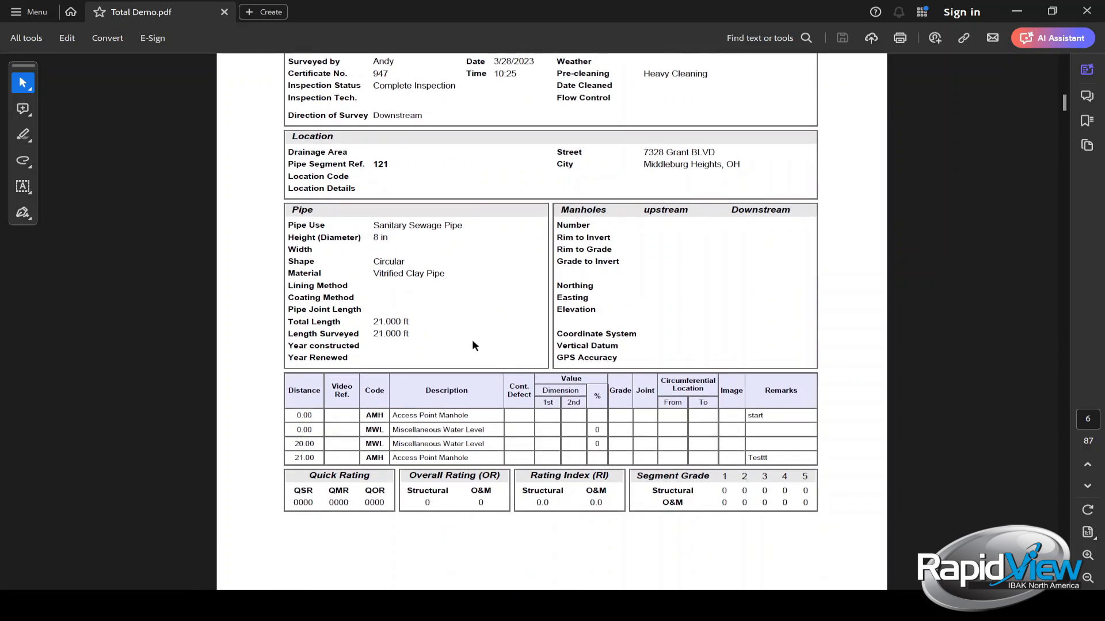
pyautogui.scroll(-1, 497, 397)
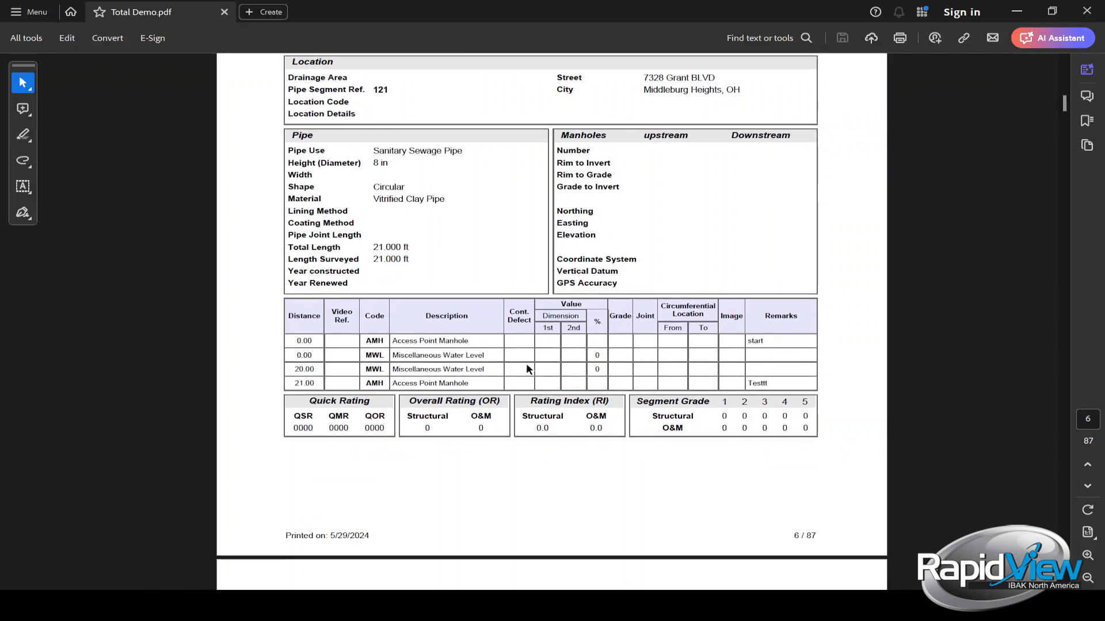
pyautogui.scroll(-1, 523, 371)
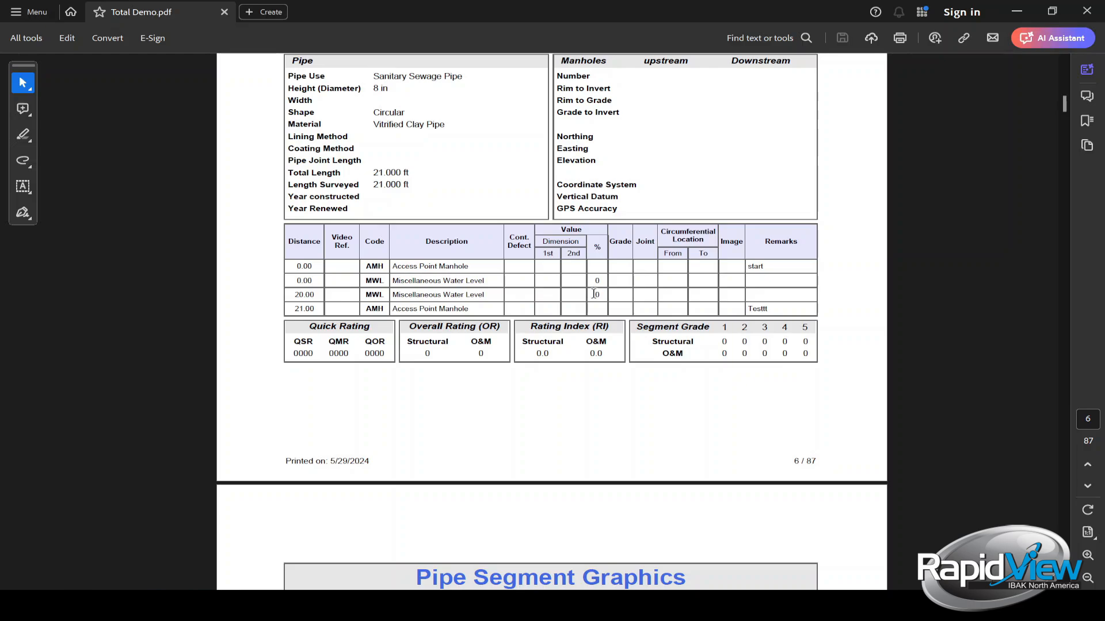
# Step: Examine the Pipe Segment Graphics page for pipe segment 121, including its header data and pipe drawing
pyautogui.scroll(-5, 592, 356)
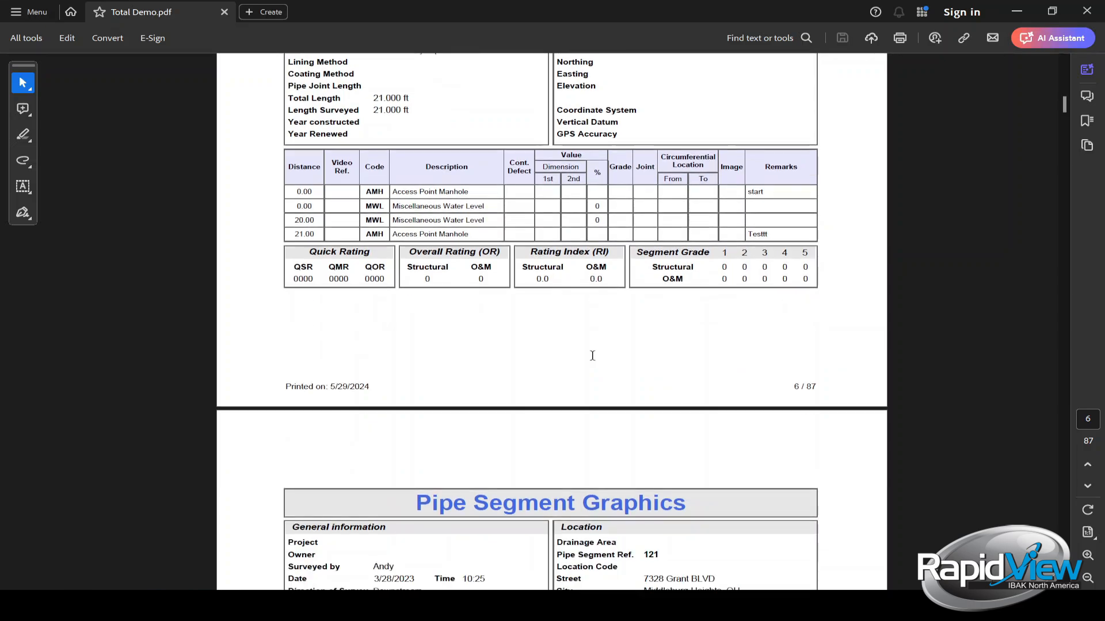
pyautogui.scroll(-2, 592, 355)
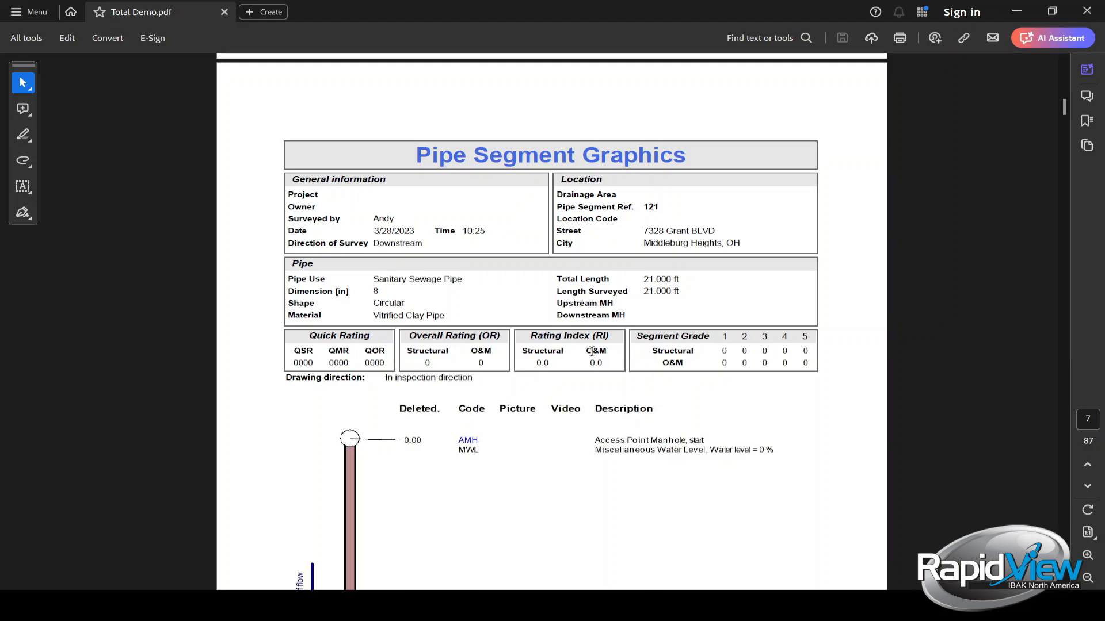
pyautogui.scroll(-3, 593, 352)
pyautogui.scroll(2, 592, 352)
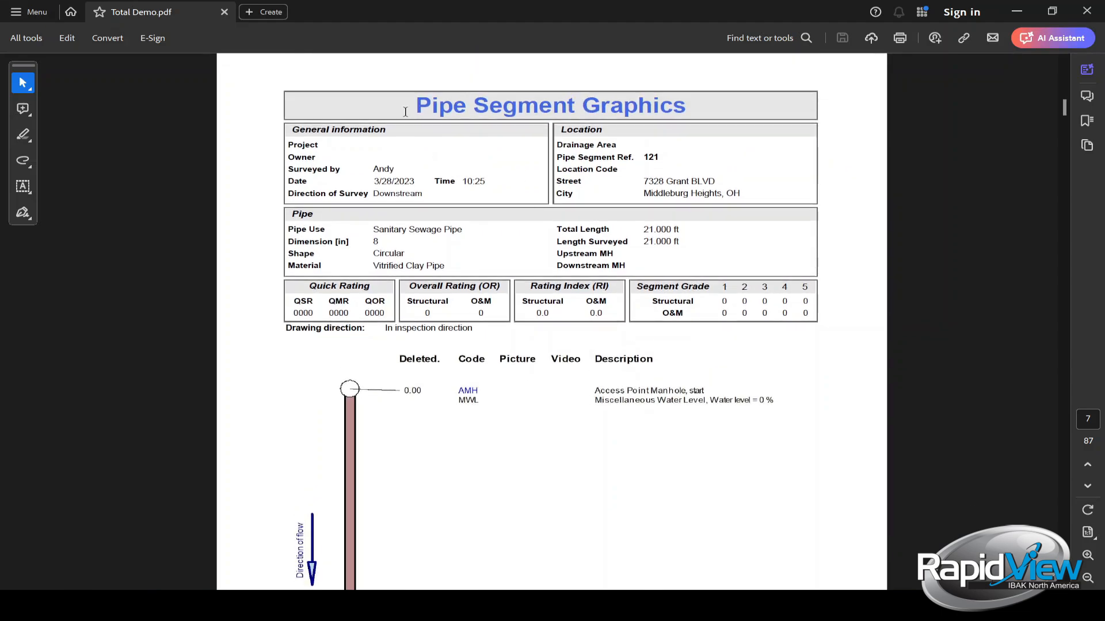